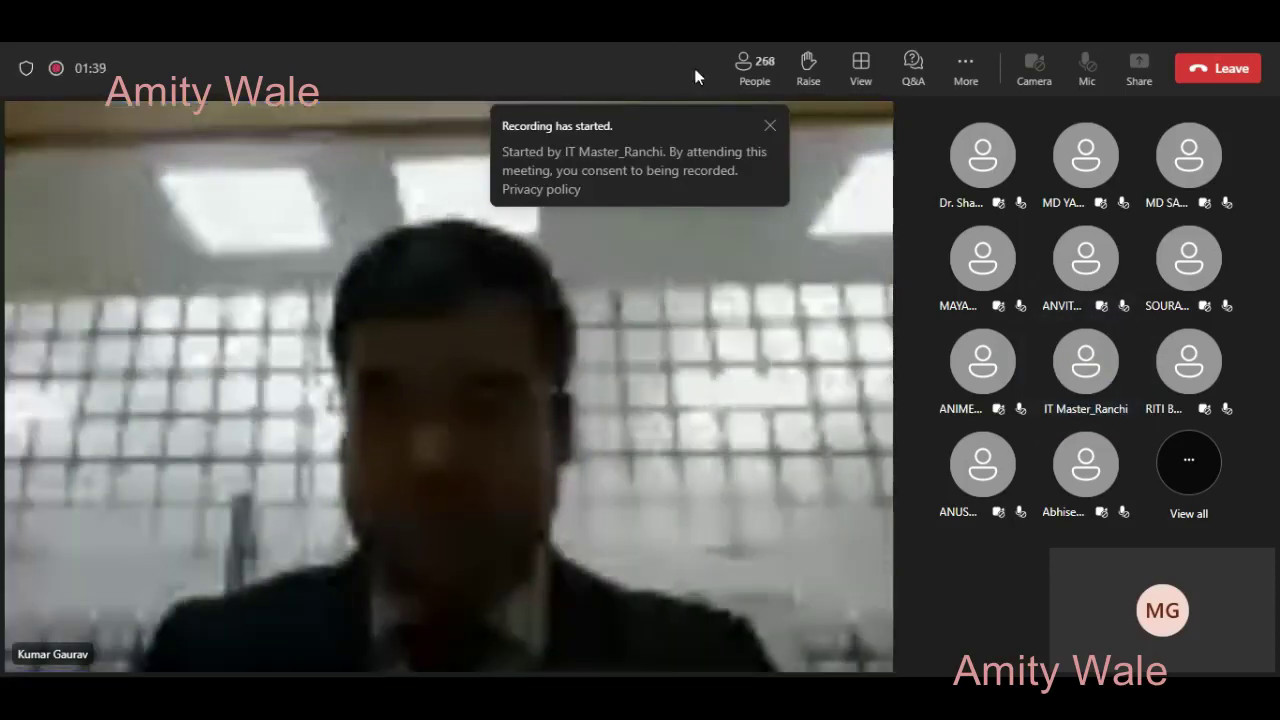
- Close the 'Recording has started' banner in the Teams meeting
left_click(770, 125)
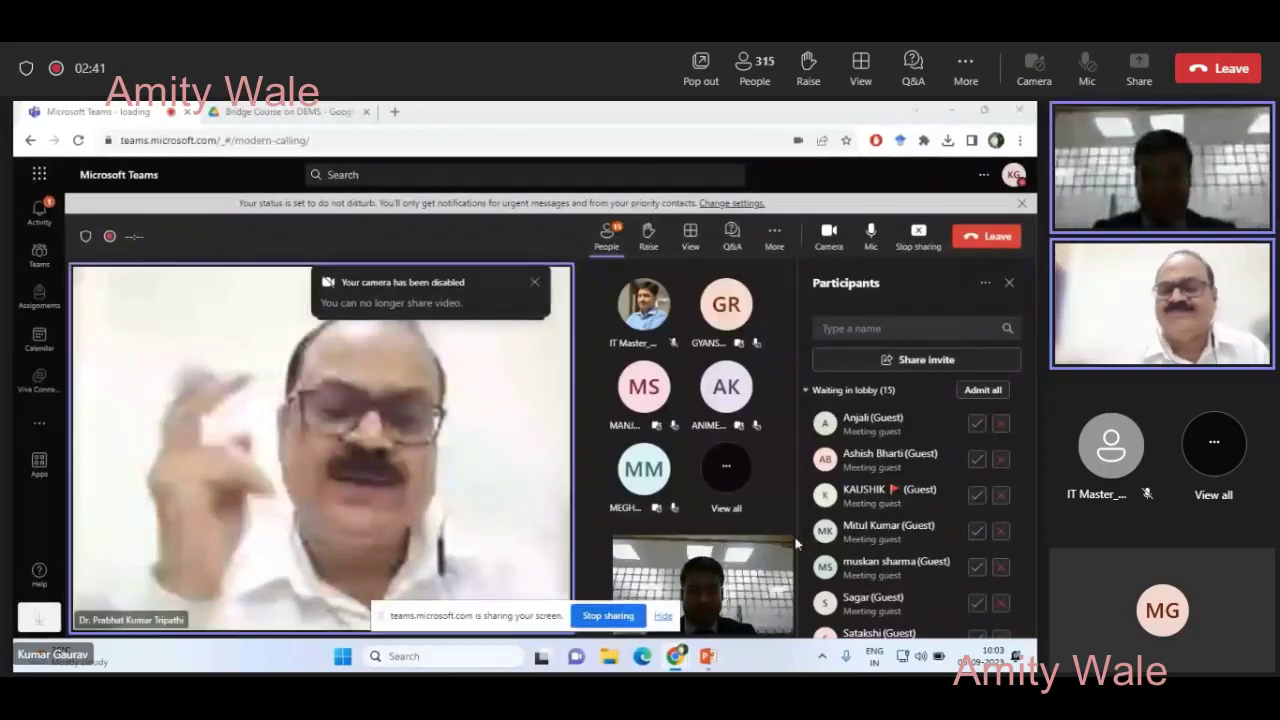
mouse_move(709, 660)
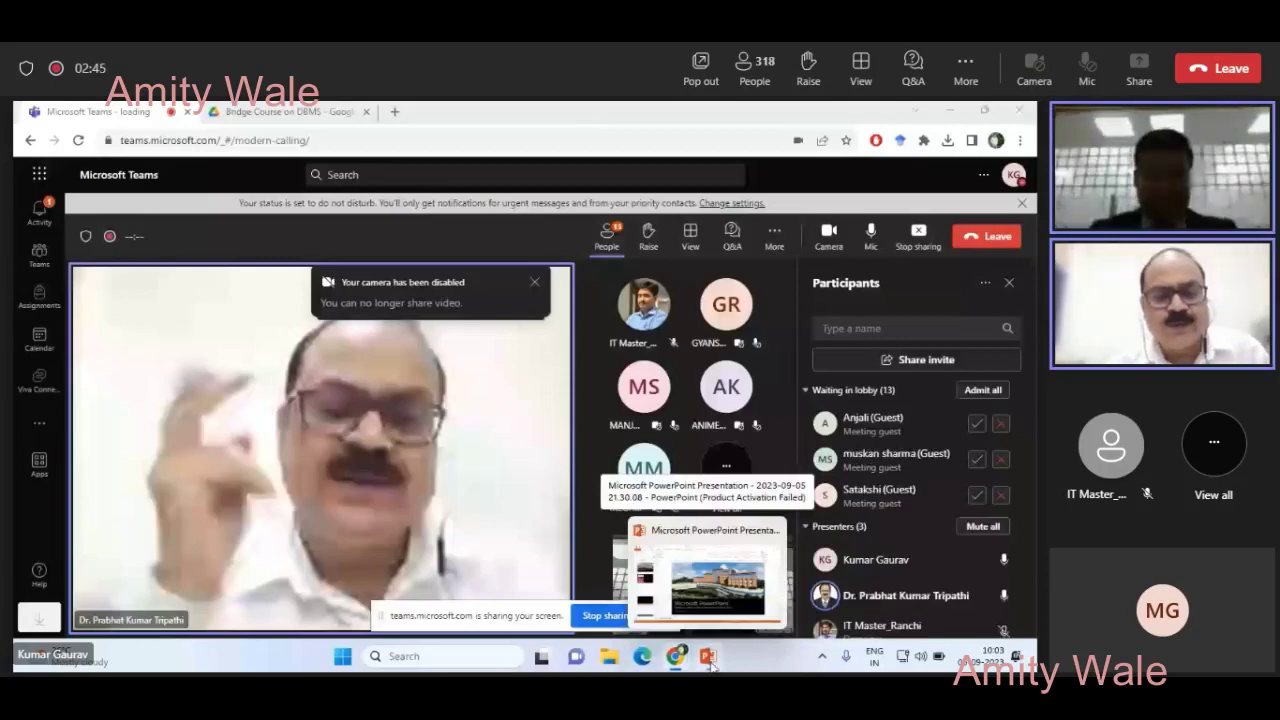
left_click(709, 660)
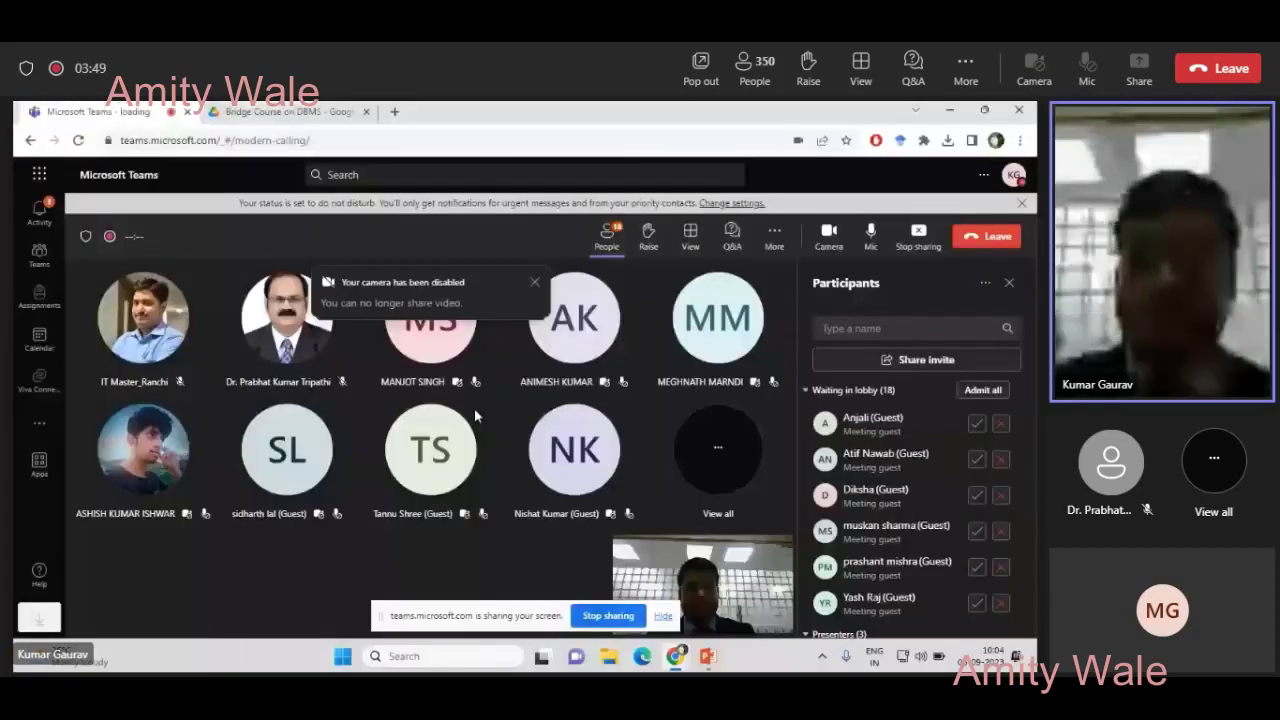
left_click(870, 237)
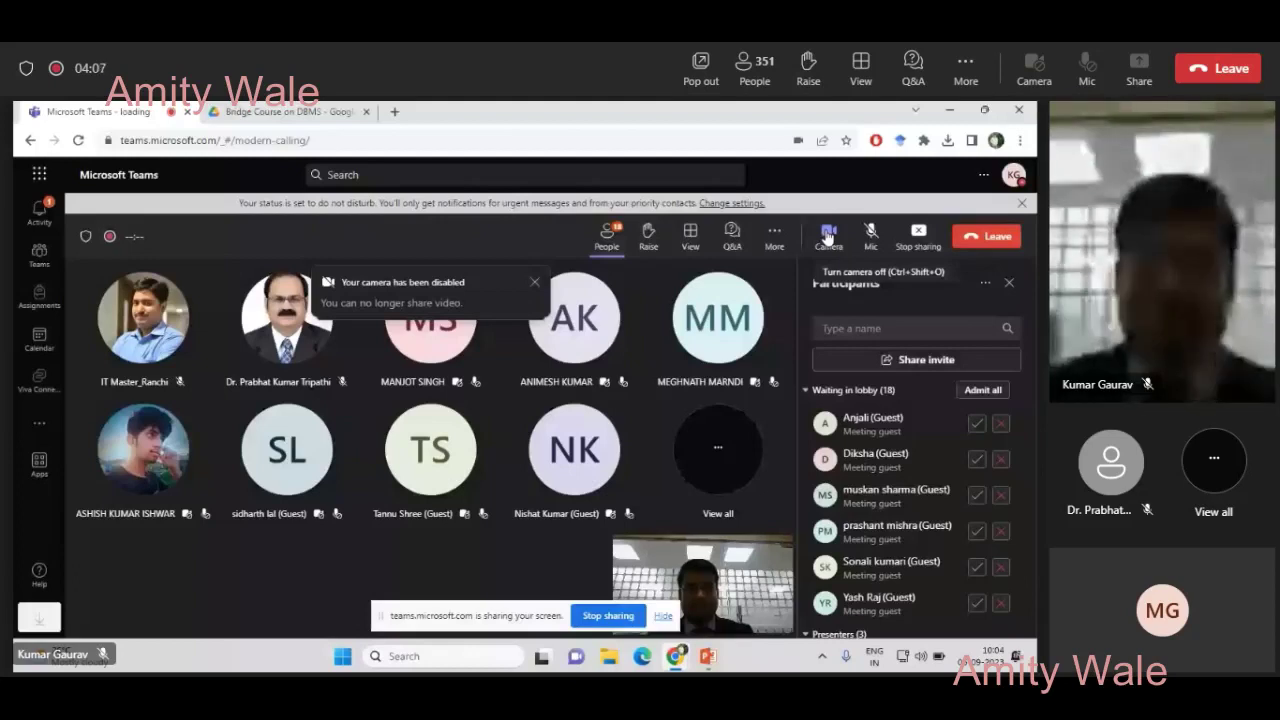
- Switch to the running PowerPoint slide show, then start a fresh browser tab
mouse_move(706, 658)
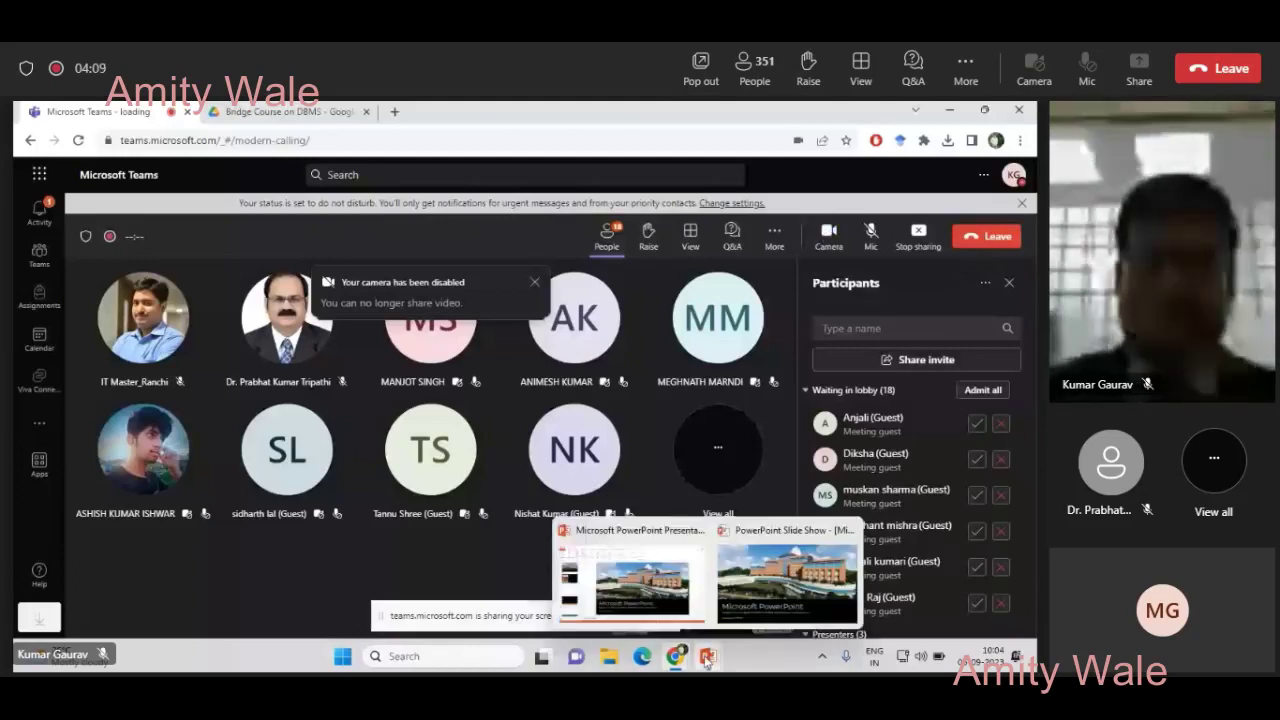
left_click(748, 612)
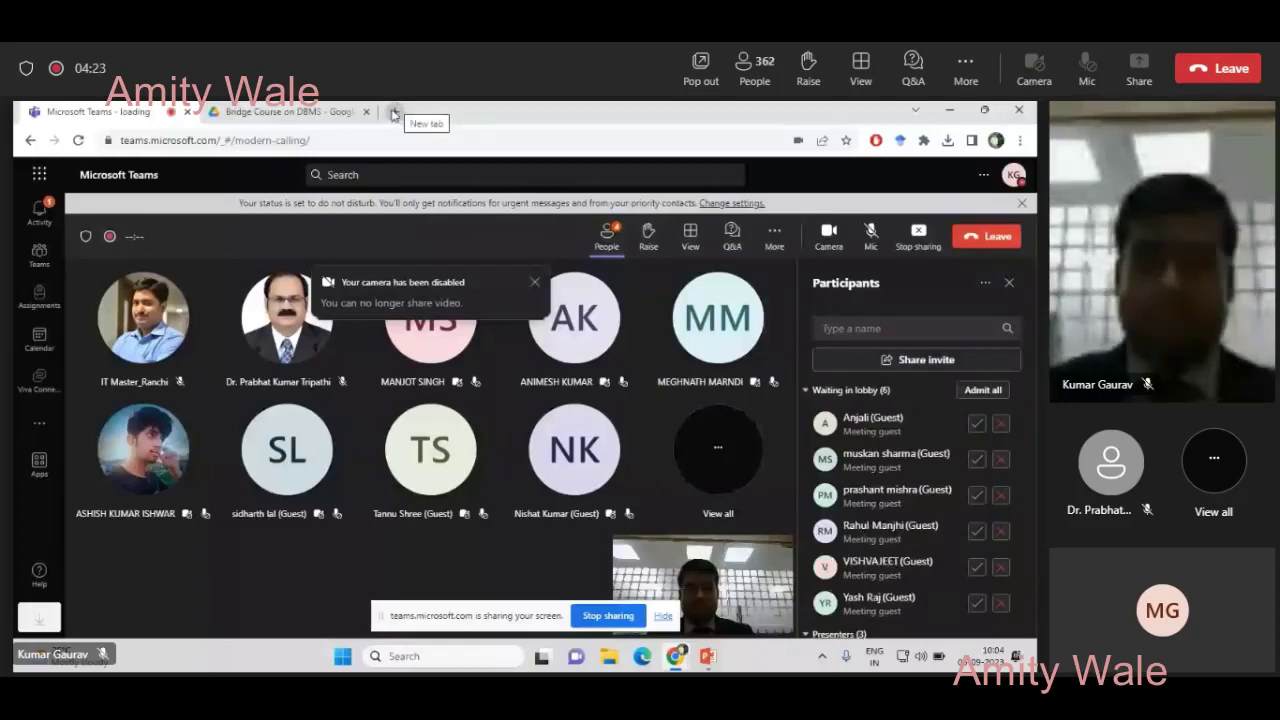
left_click(395, 112)
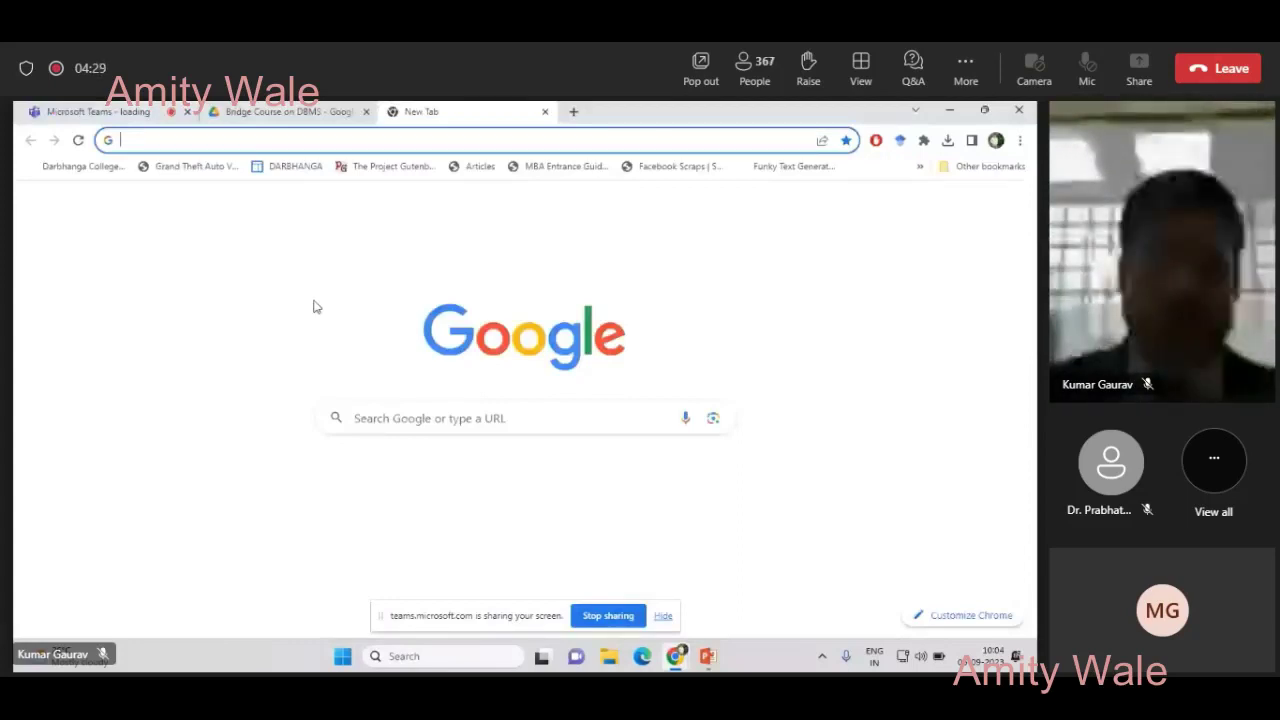
- Load outlook.office365.com/mail/ in the new tab, then return to the Teams meeting
type("outlook.office365.com/mail/")
key("Return")
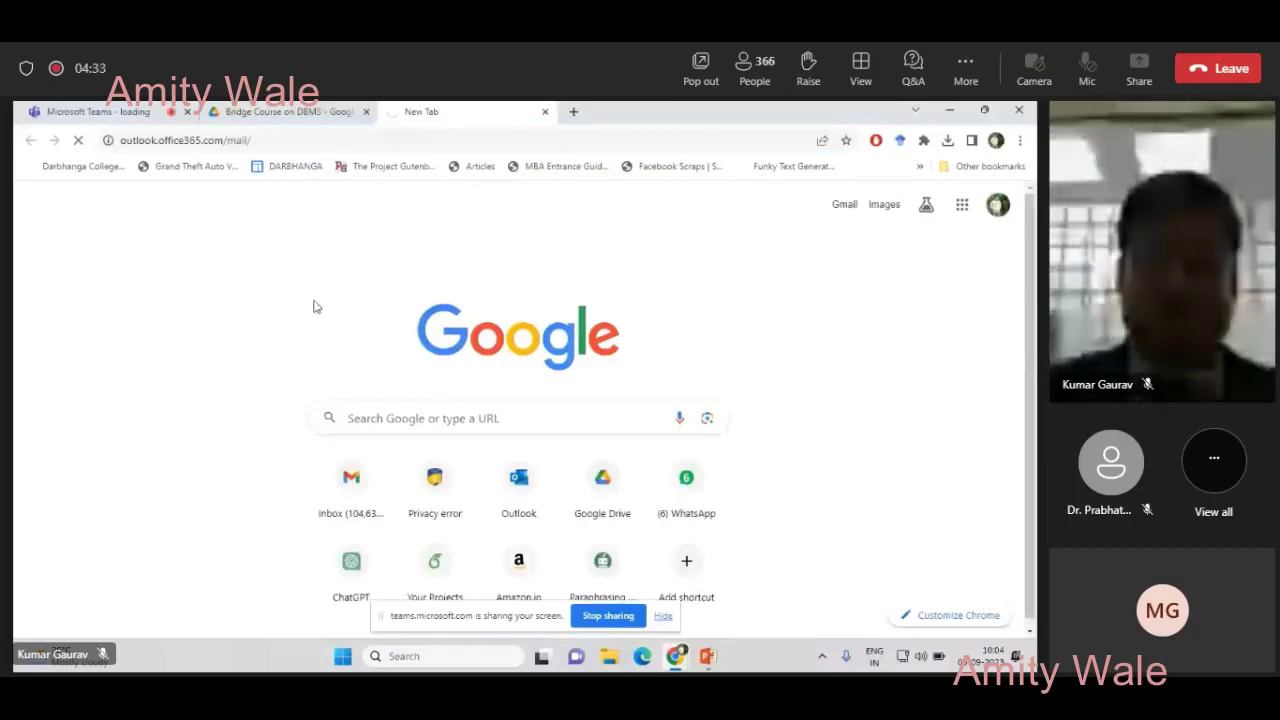
left_click(141, 112)
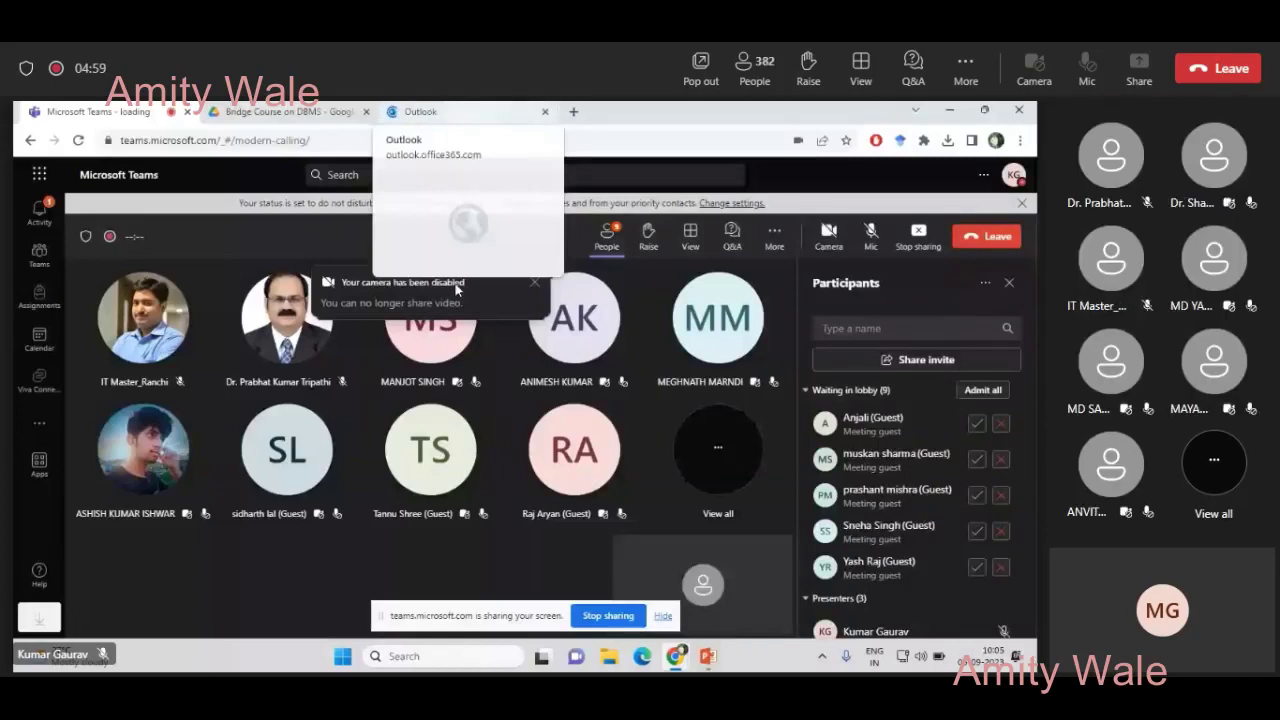
- Create a new PowerPoint presentation from the Ion Boardroom theme on the shared screen
mouse_move(709, 665)
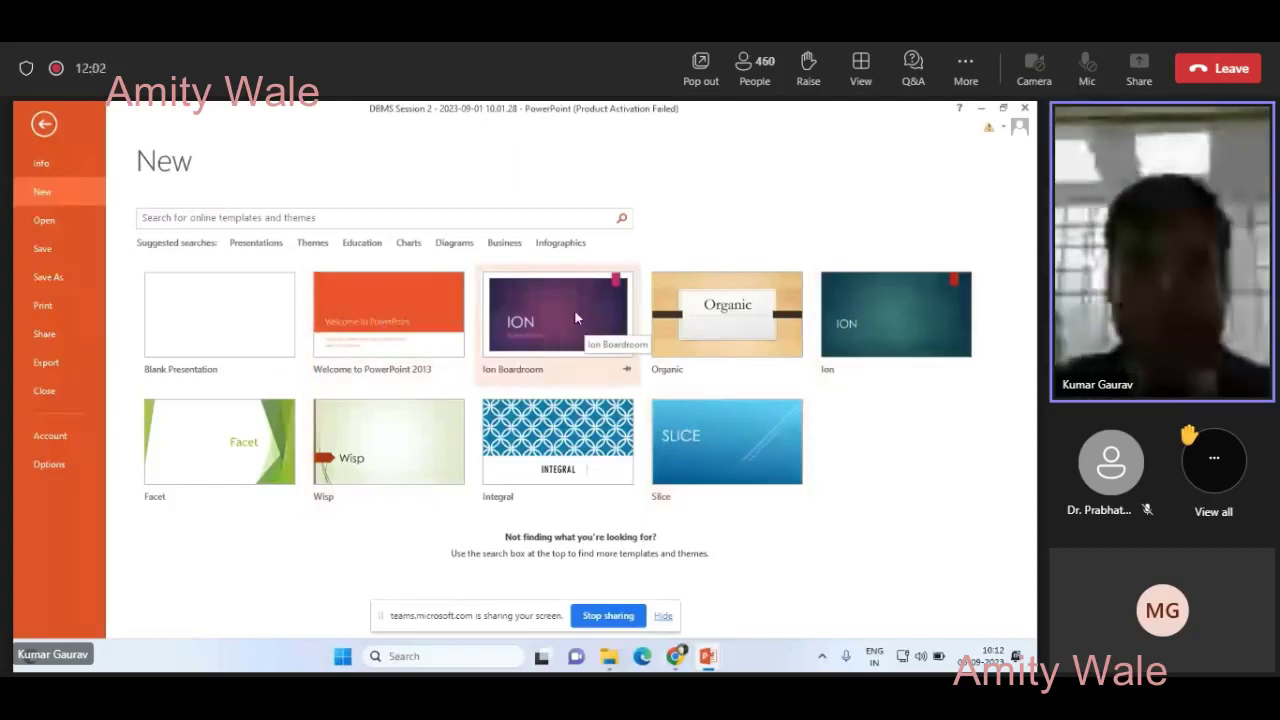
left_click(537, 327)
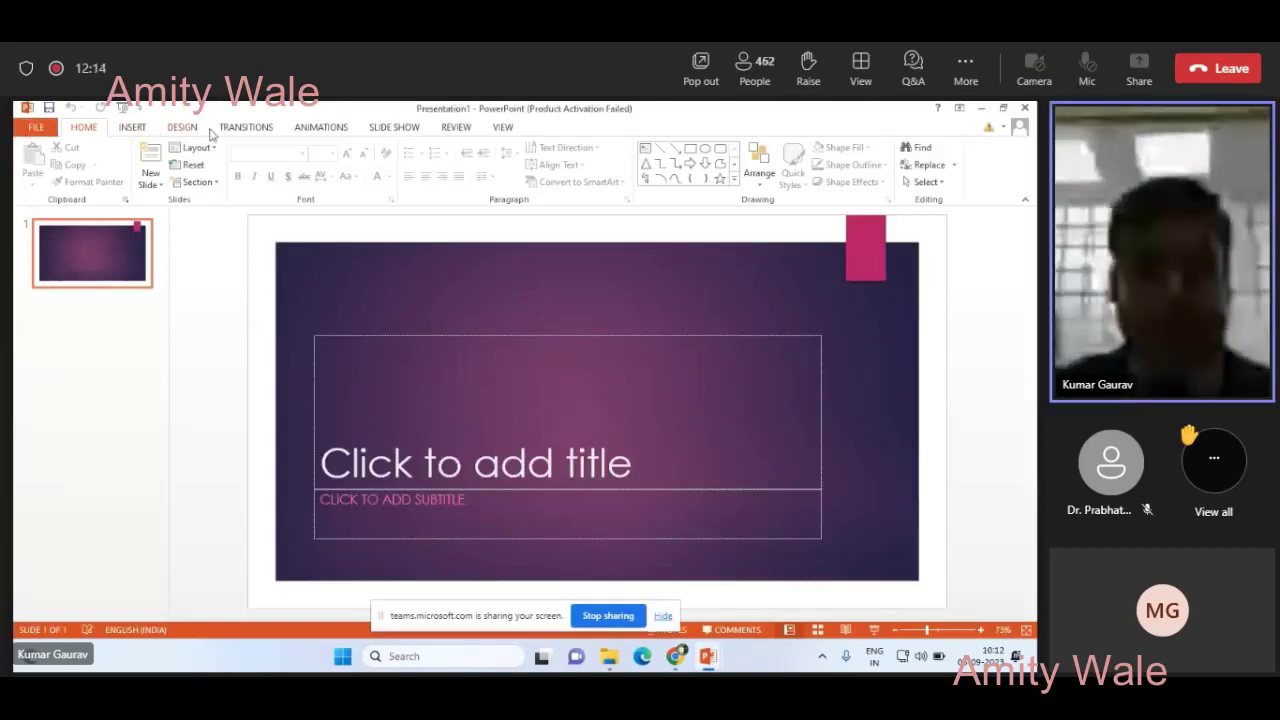
- Briefly view the FILE backstage, then return and show the INSERT commands
left_click(40, 127)
left_click(45, 125)
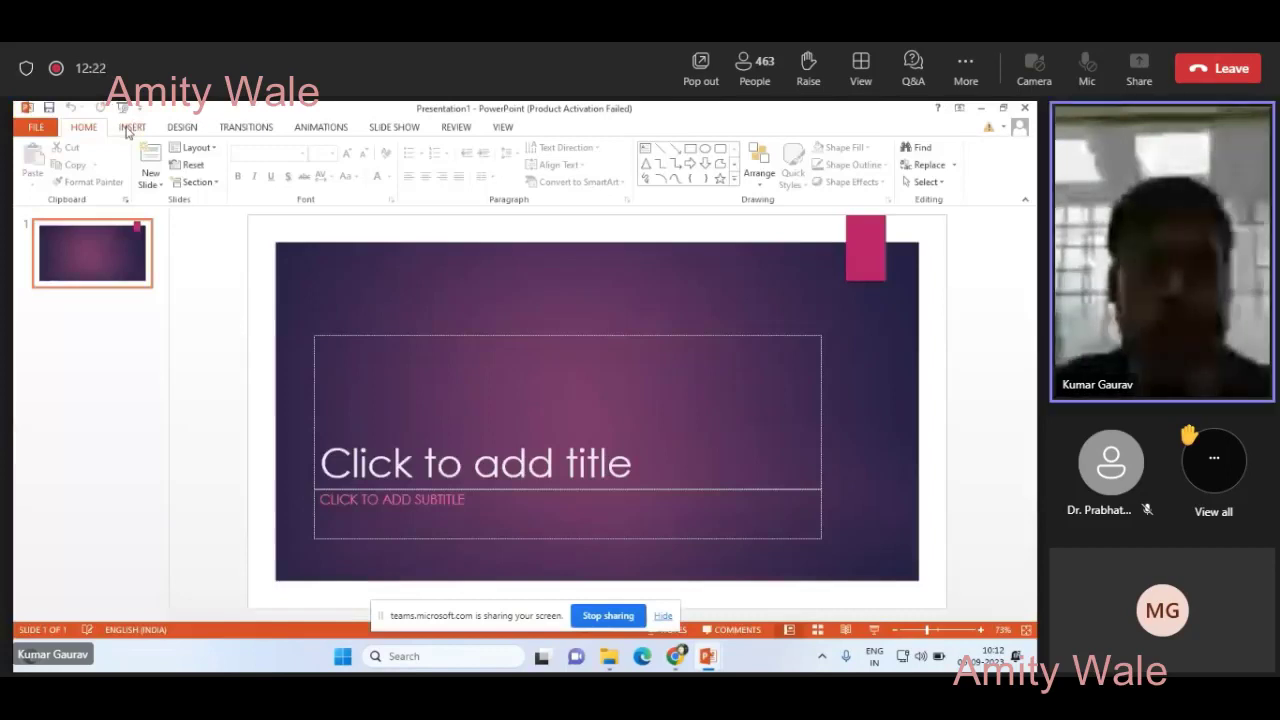
left_click(127, 133)
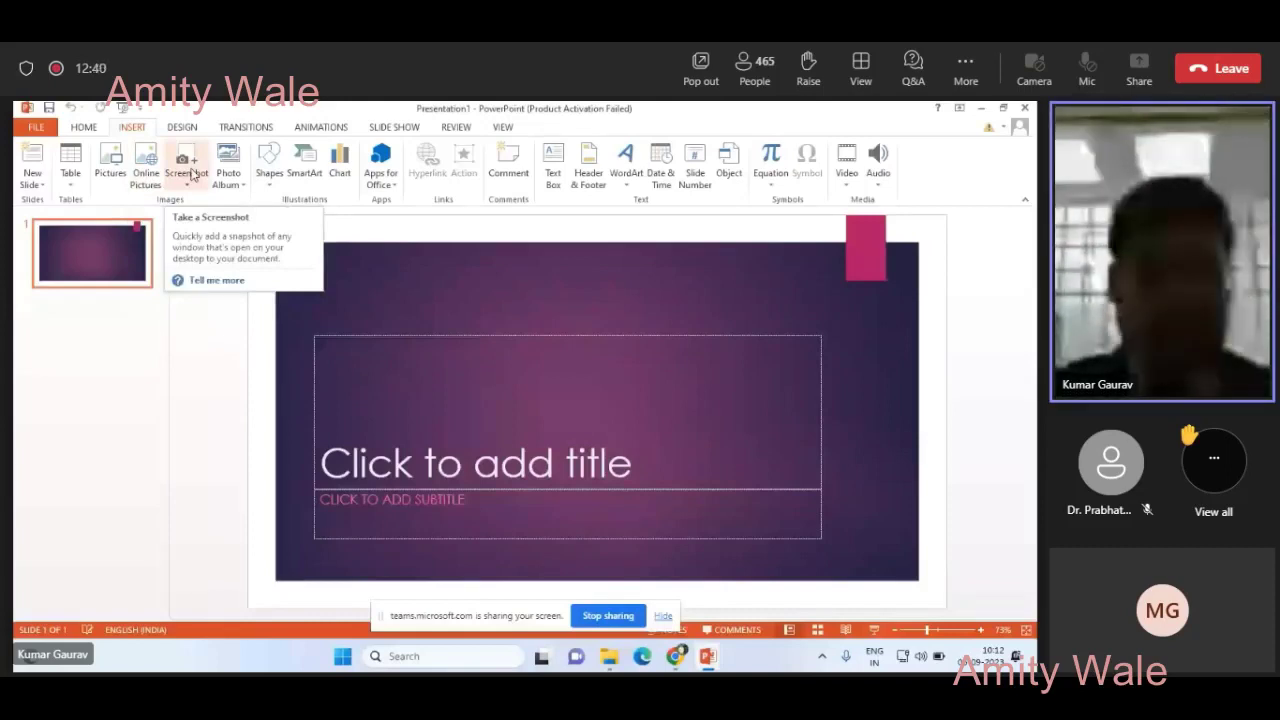
- Open the Shapes gallery, then the Choose a SmartArt Graphic dialog
left_click(270, 178)
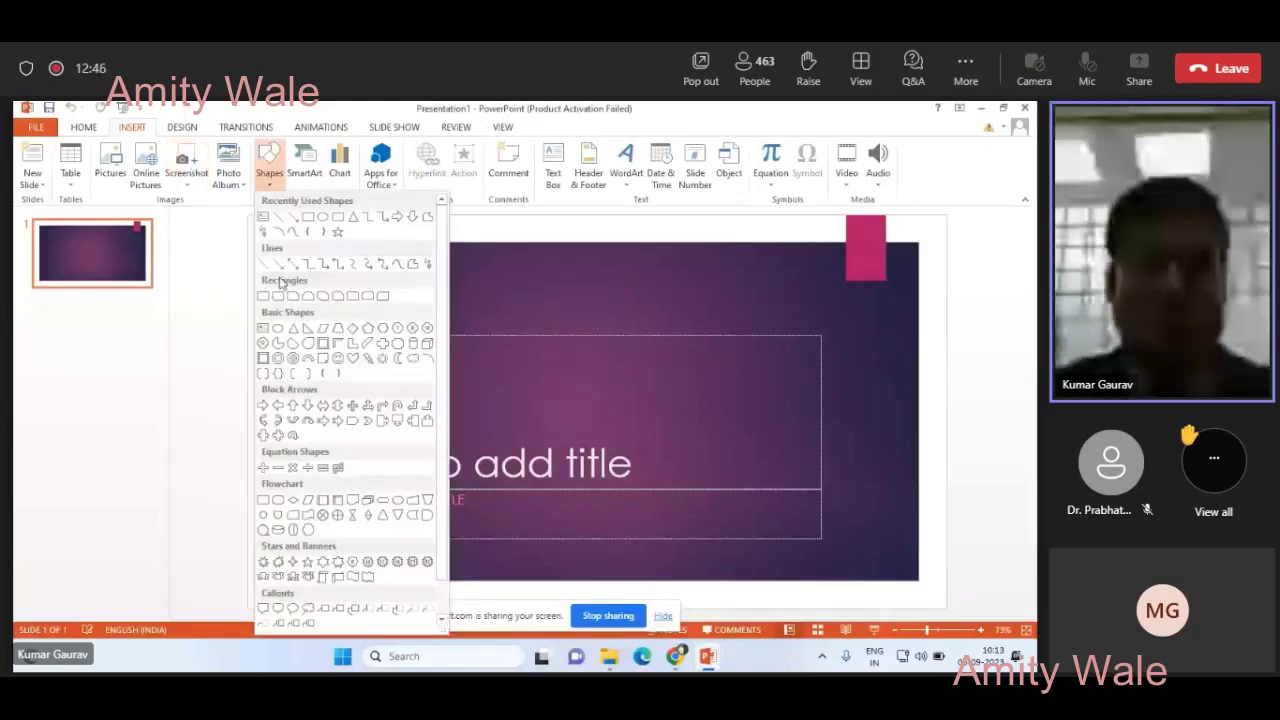
left_click(305, 176)
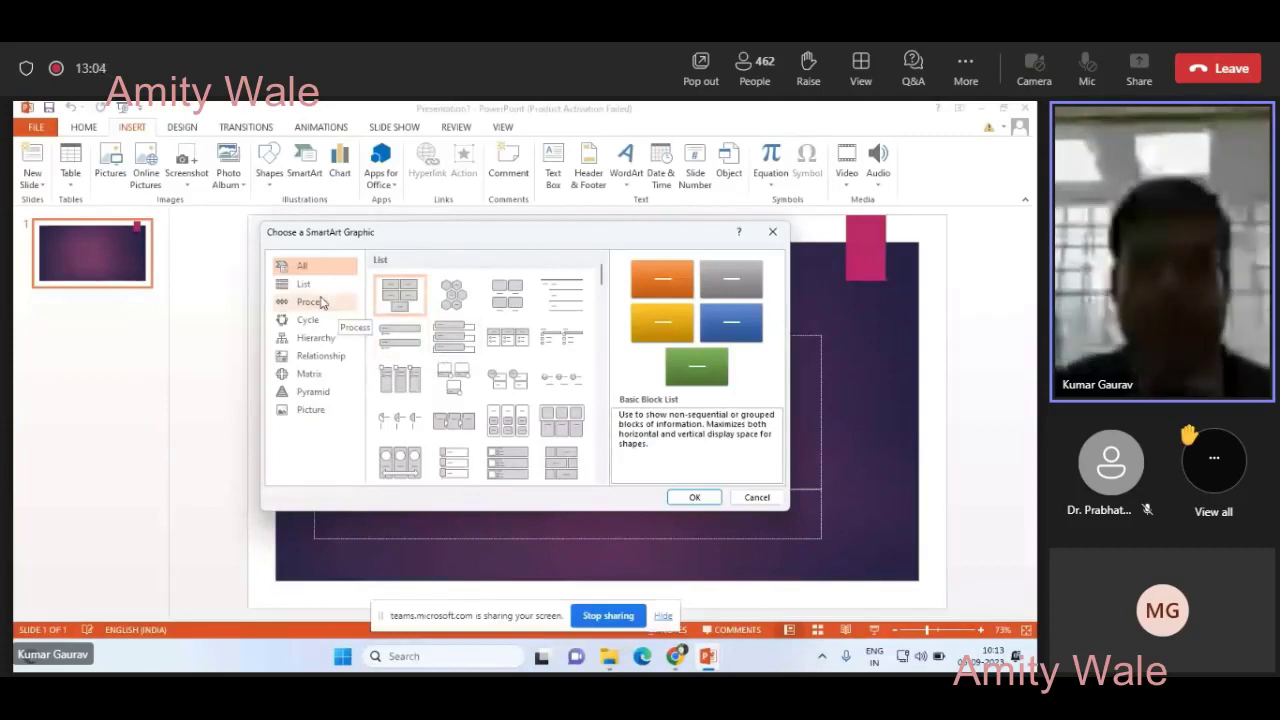
- Browse the Process SmartArt layouts and cancel without inserting a graphic
left_click(328, 302)
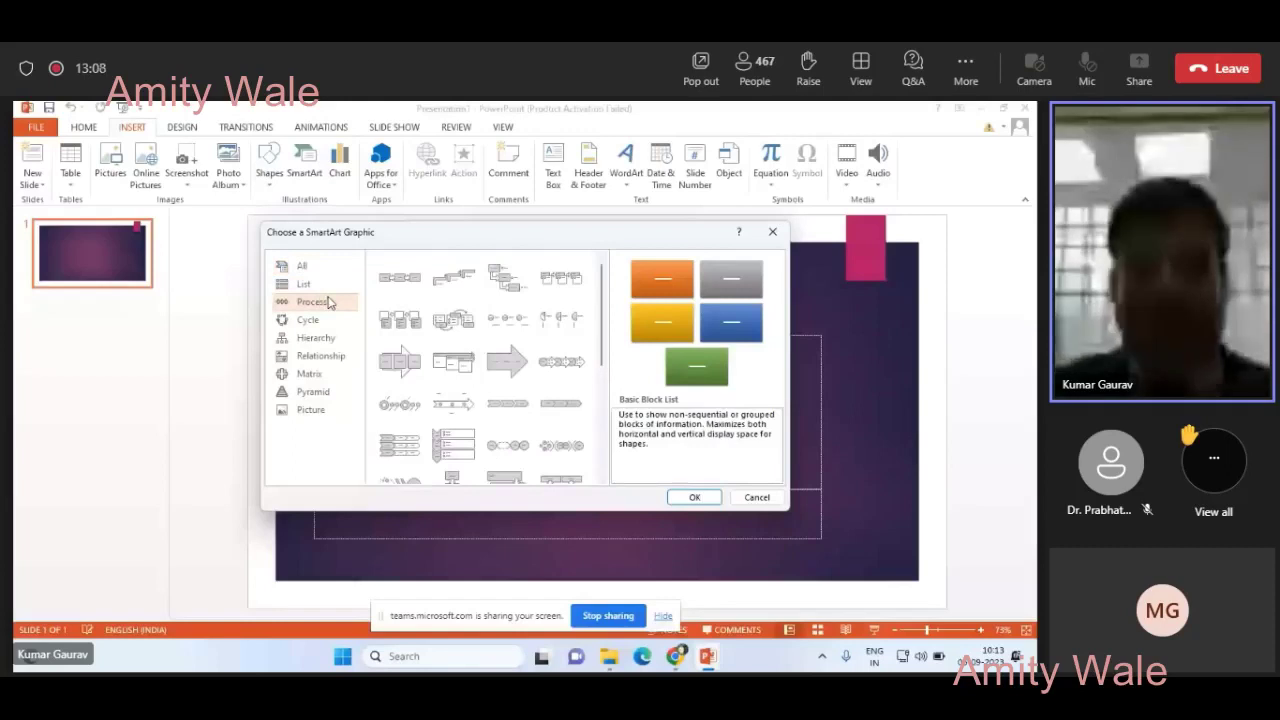
left_click(753, 499)
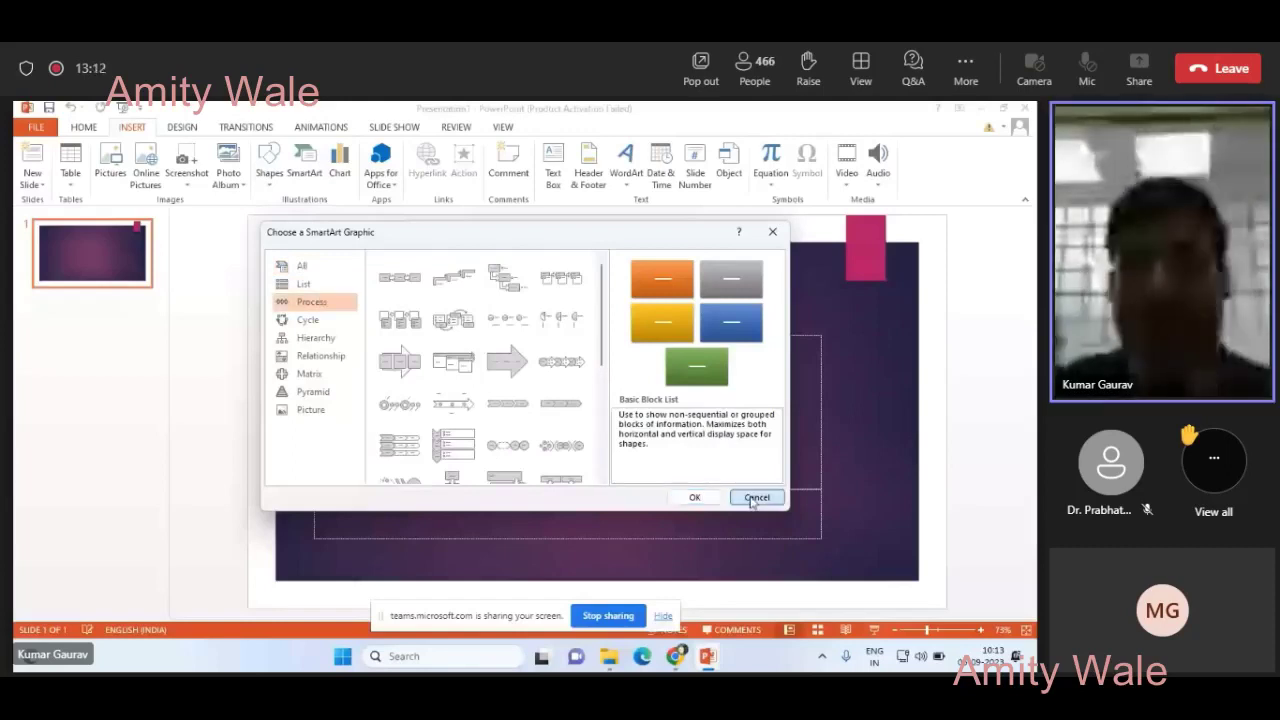
left_click(753, 498)
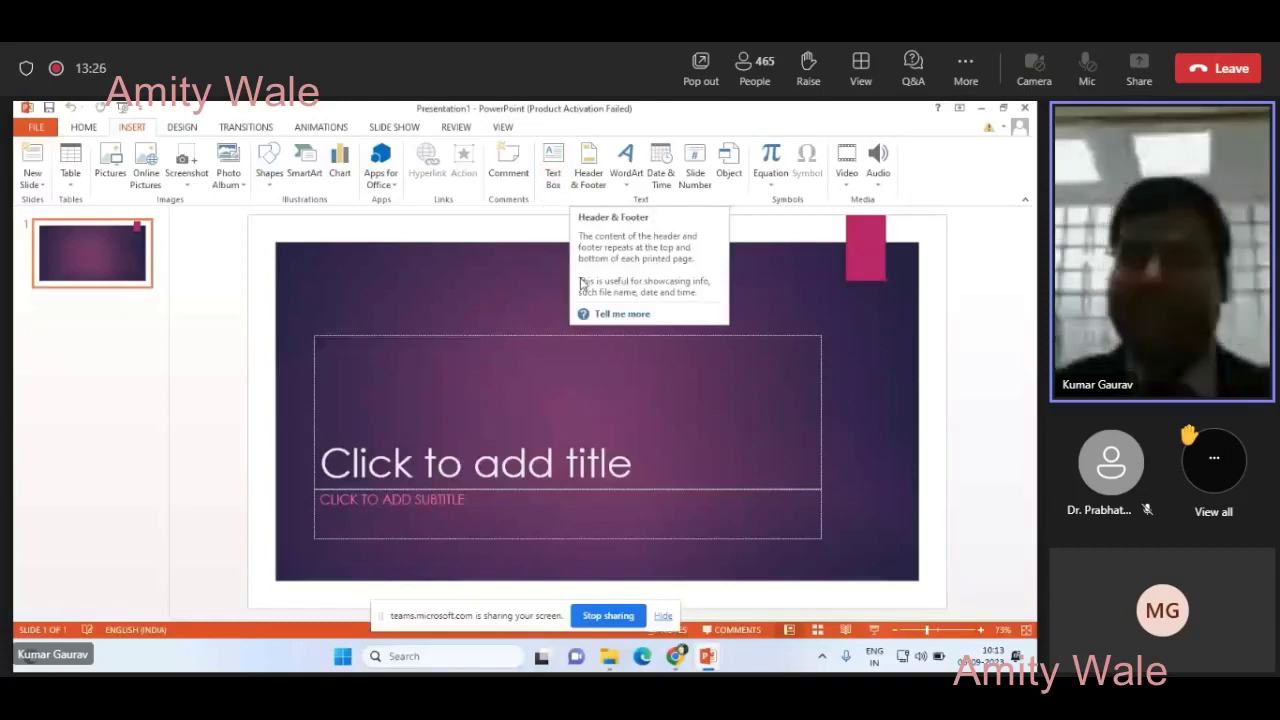
- Preview and dismiss the WordArt styles, then put the cursor in the title placeholder
left_click(626, 180)
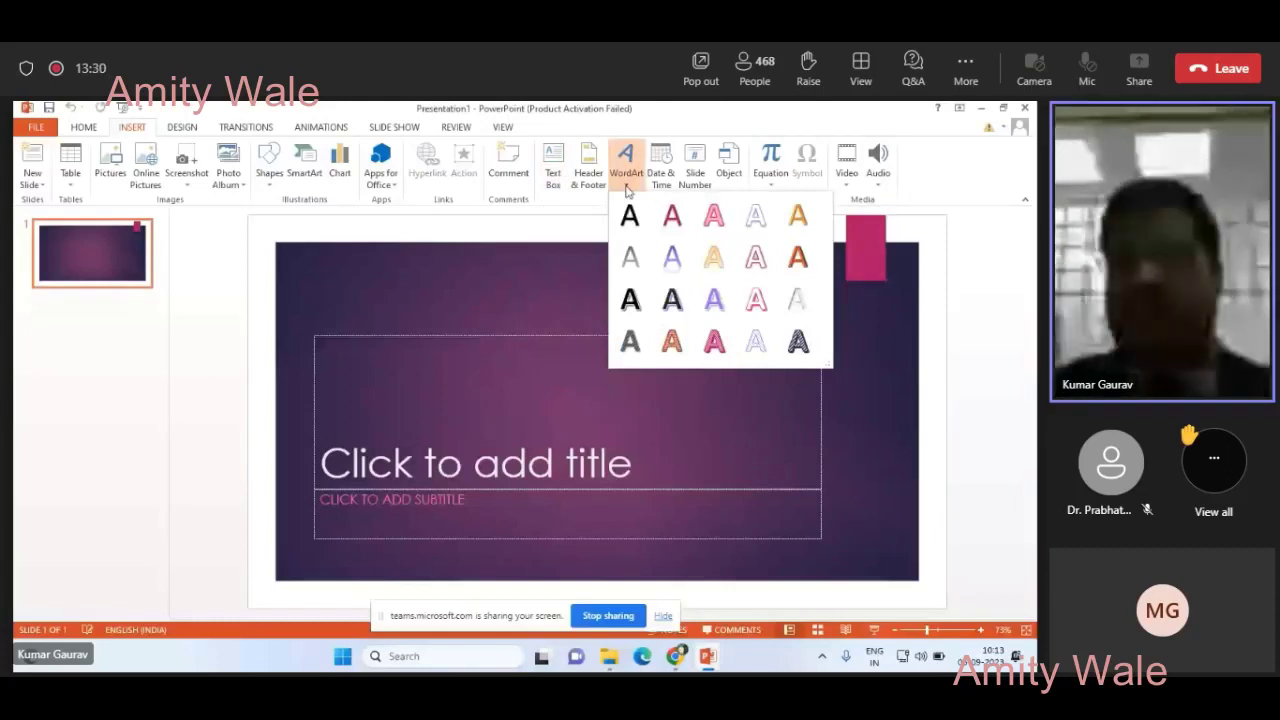
left_click(626, 185)
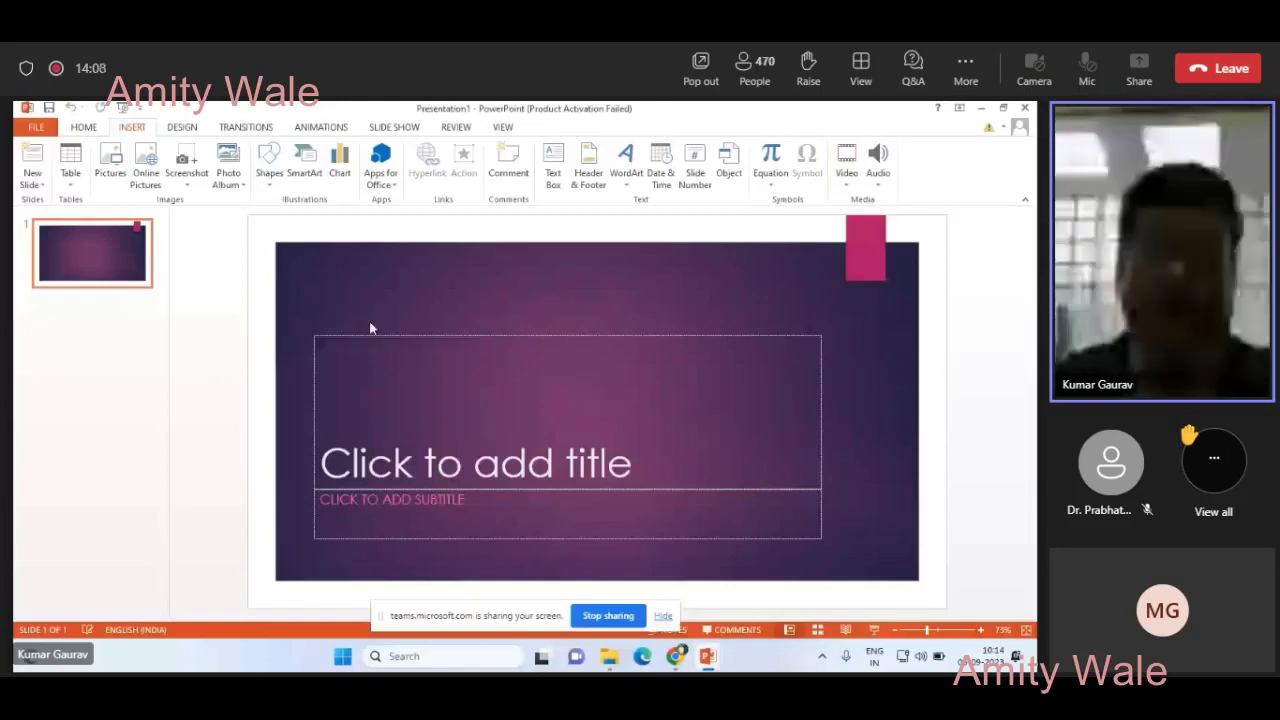
left_click(417, 443)
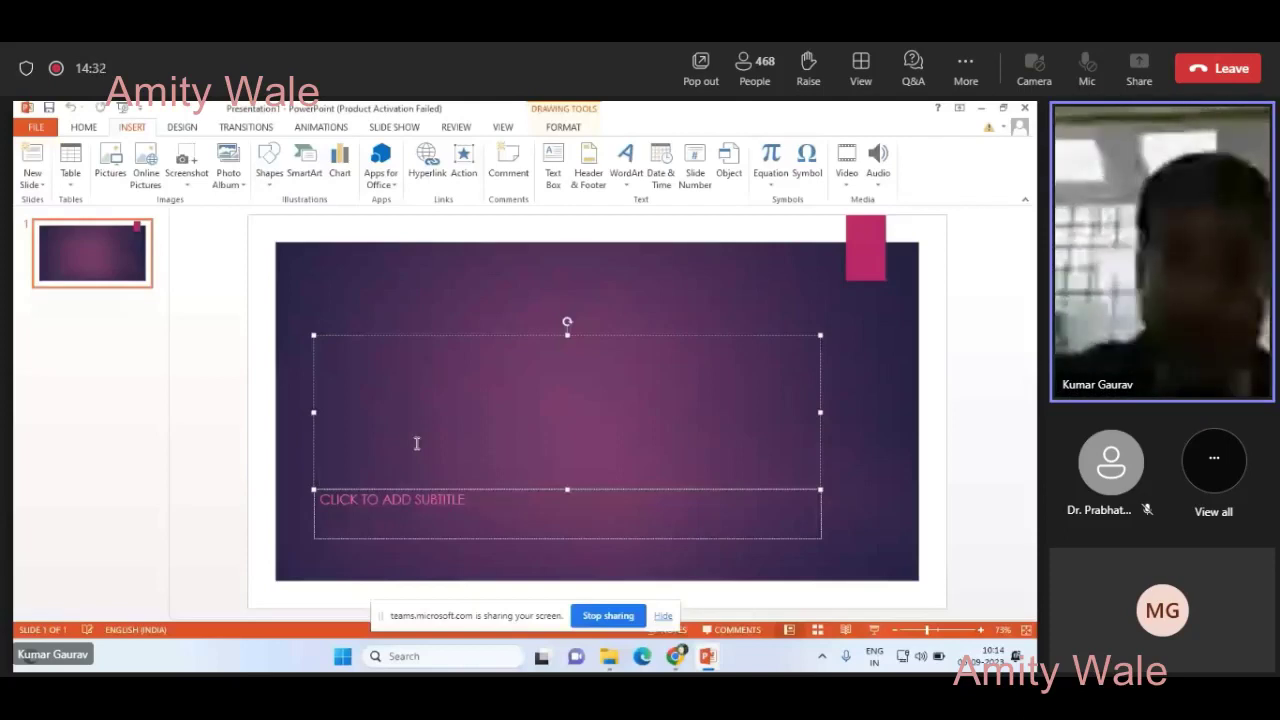
- Enter title 'Amity University Jharkhand' and subtitle 'BRIDGE COURSE', then deselect
type("Ami")
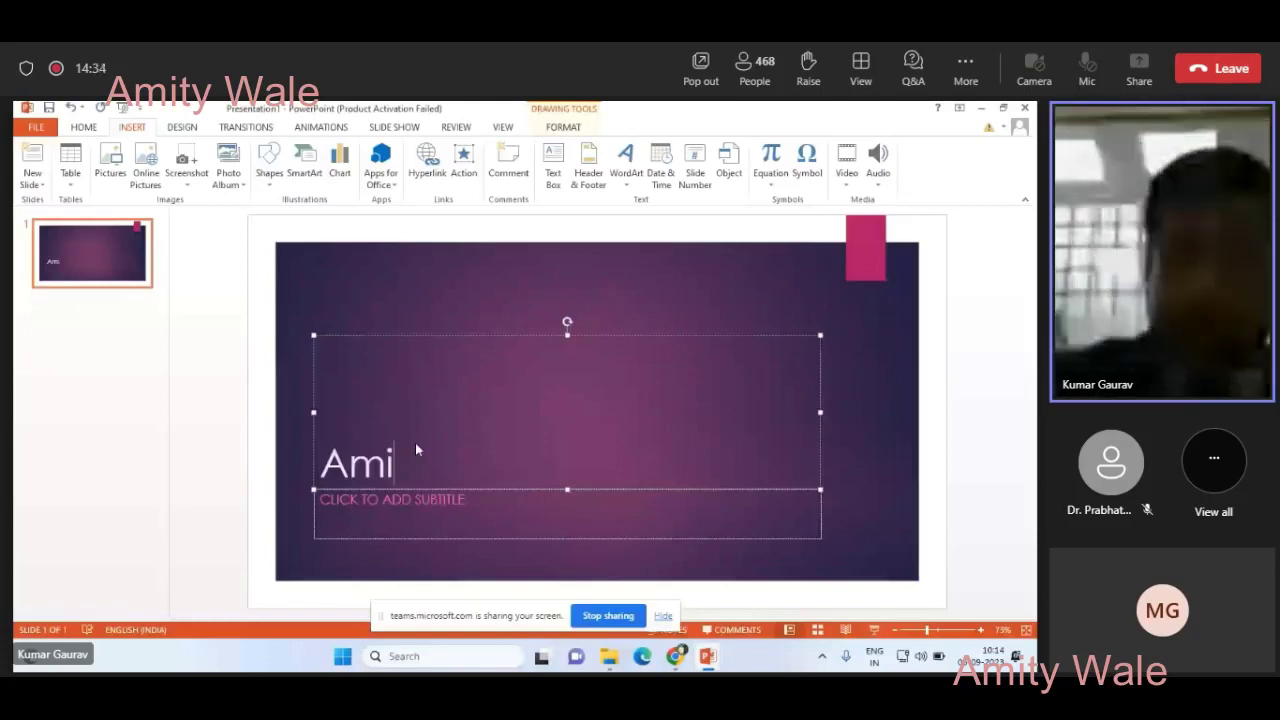
type("ty Univers")
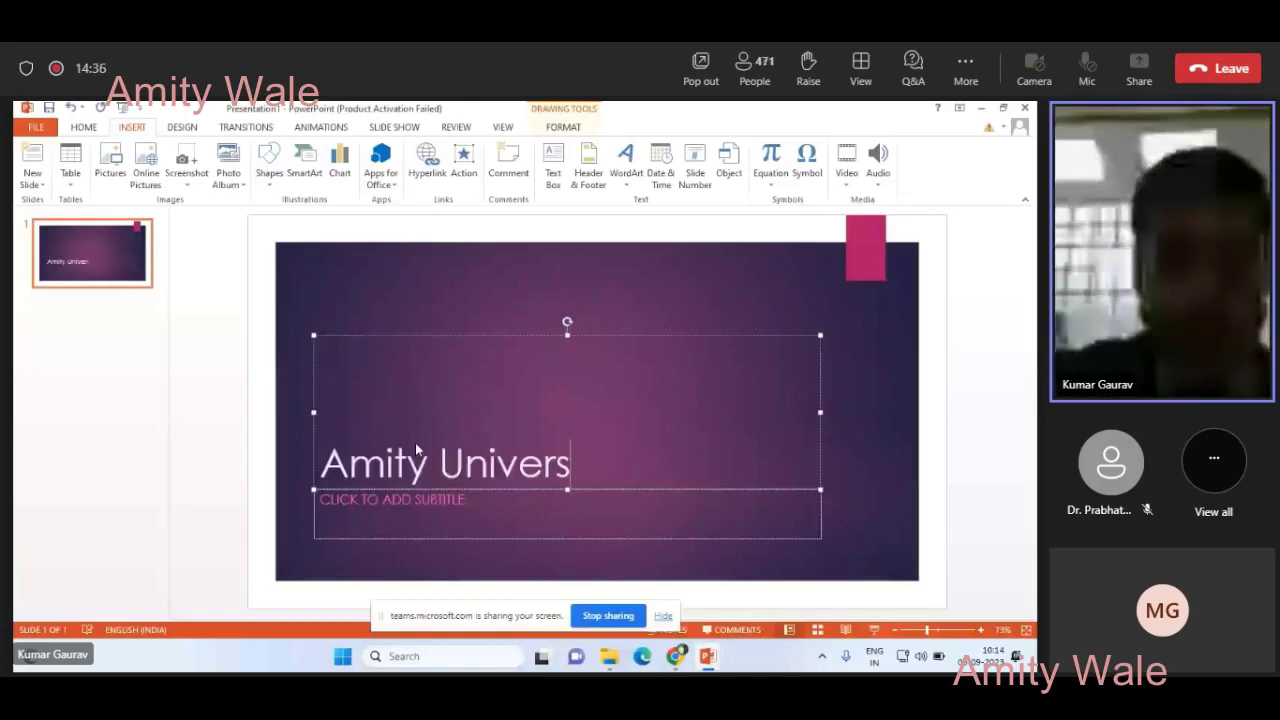
type("ity K")
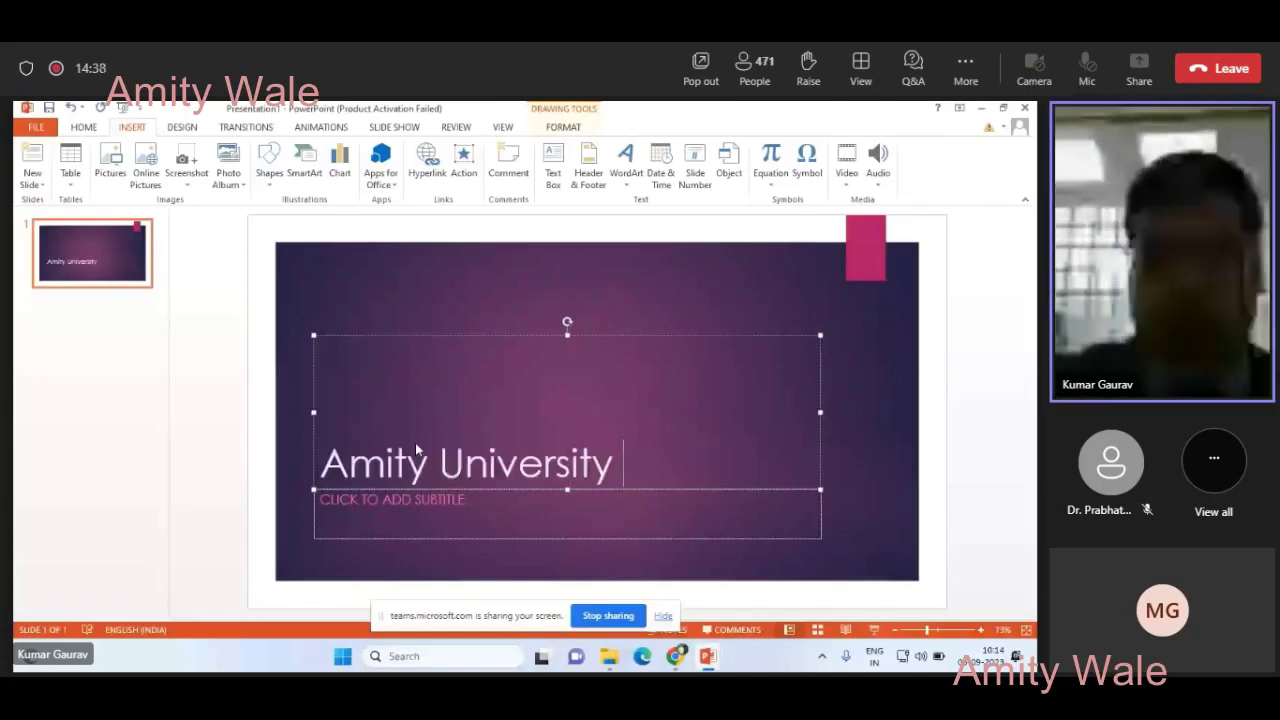
type("Jharkhand")
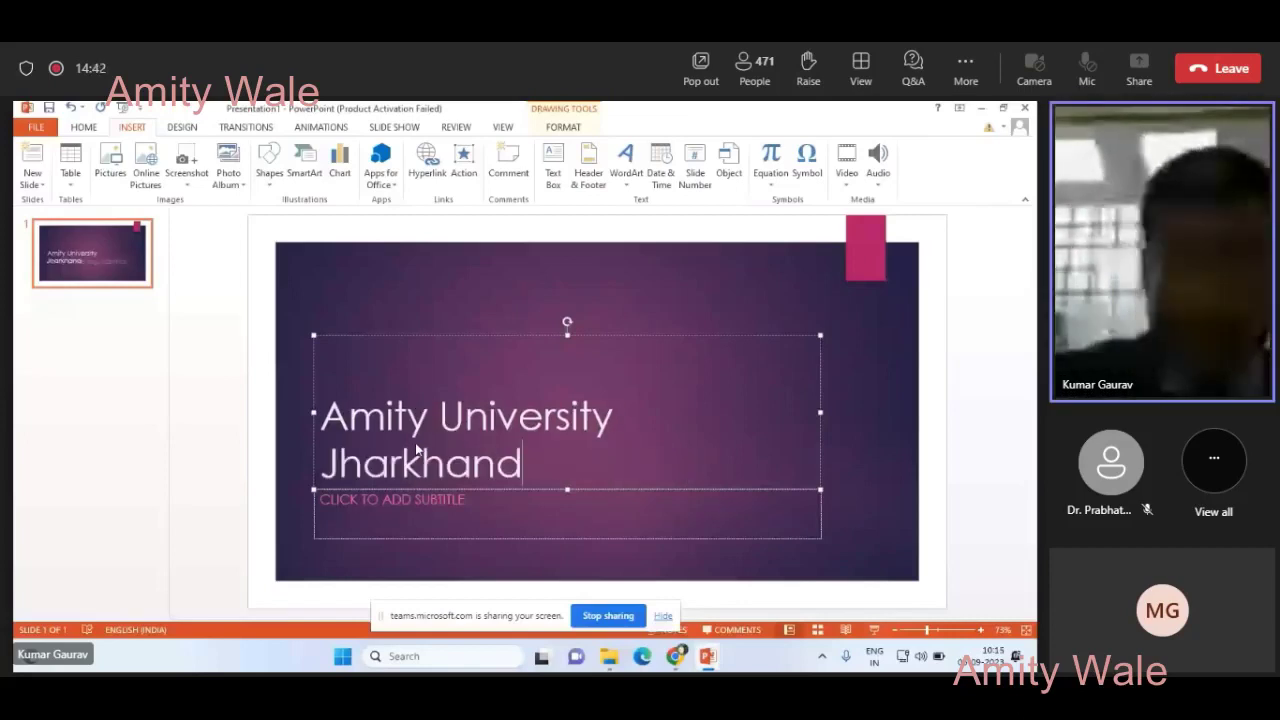
left_click(384, 503)
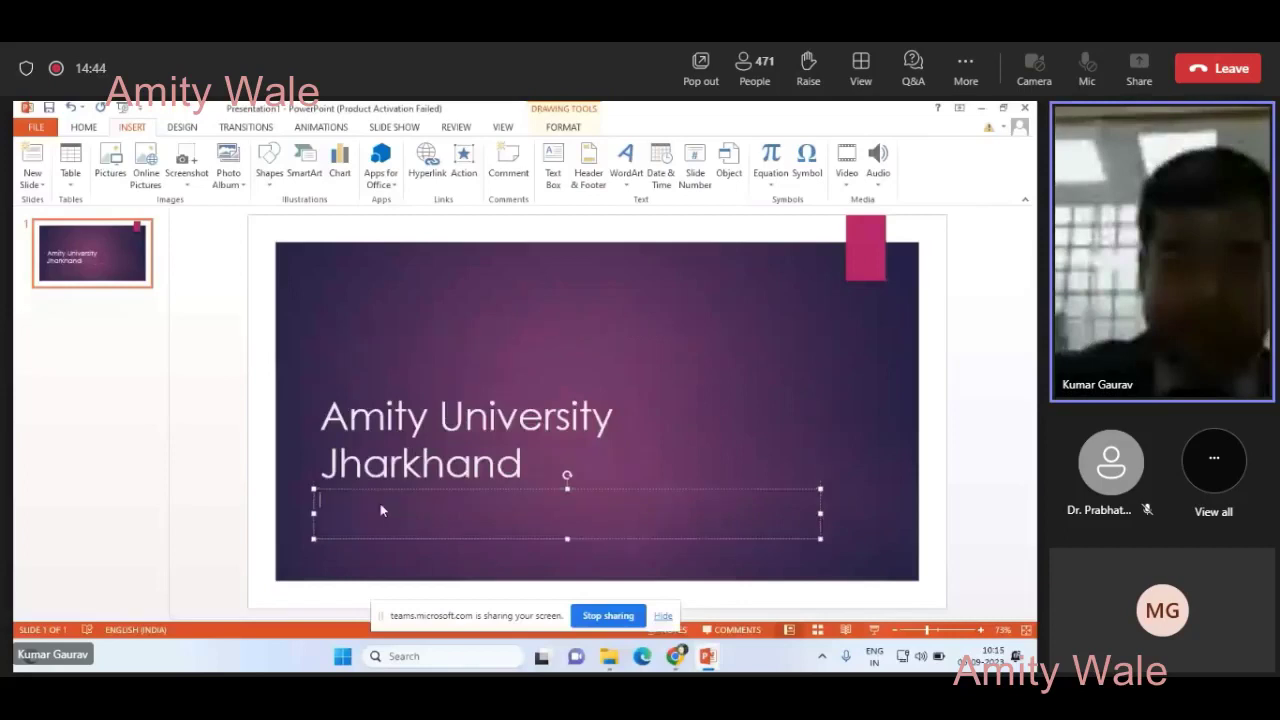
type("CAREER")
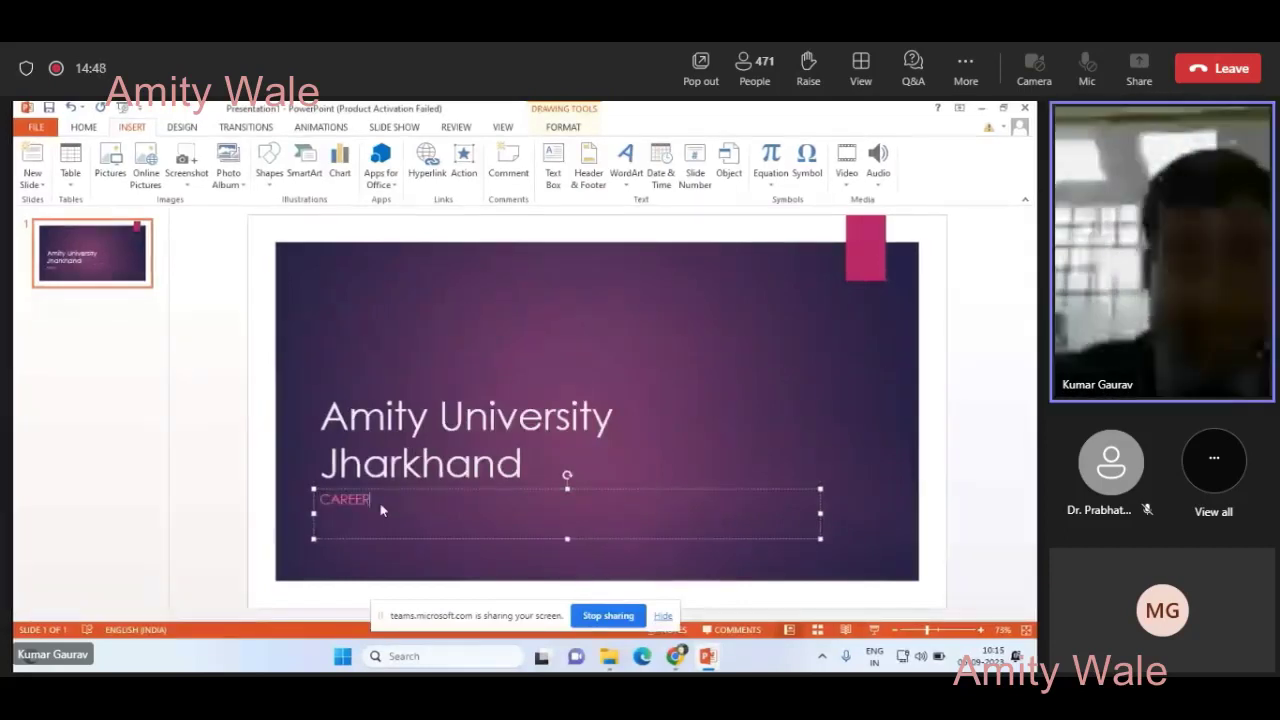
key("BackSpace")
key("BackSpace")
key("BackSpace")
key("BackSpace")
key("BackSpace")
key("BackSpace")
type("BR")
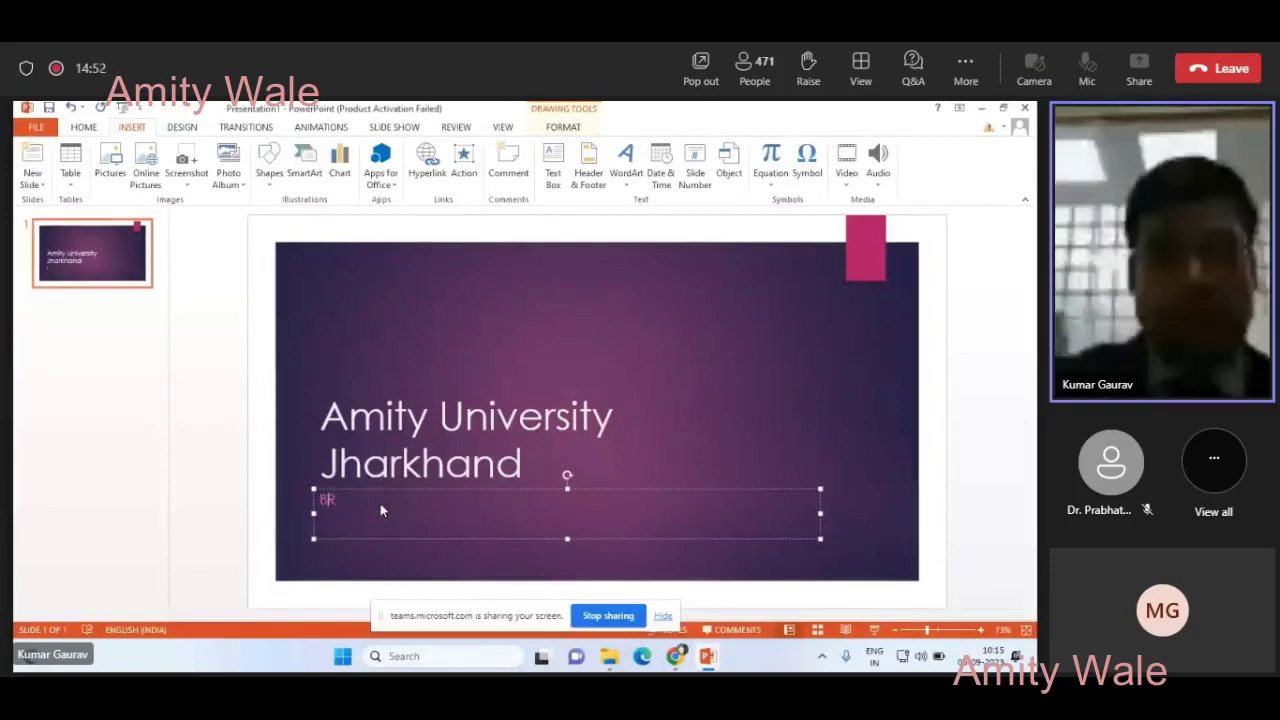
type("IDGE COURSE")
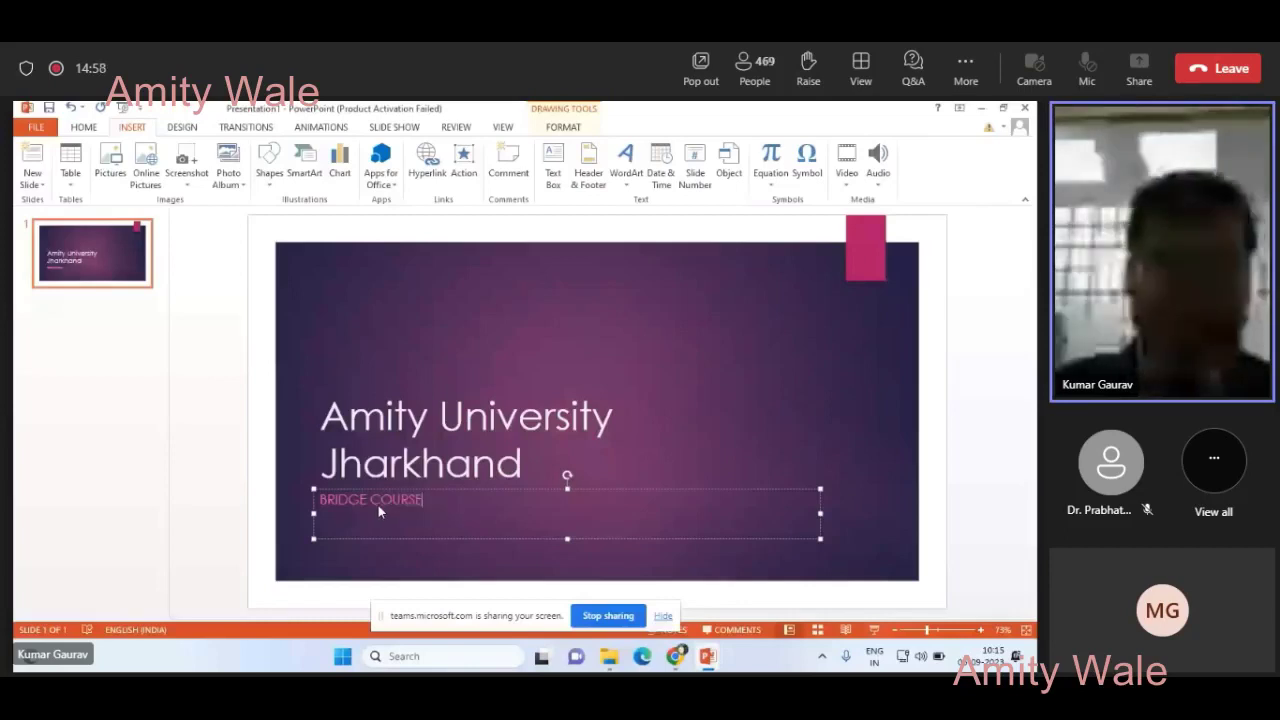
left_click(137, 367)
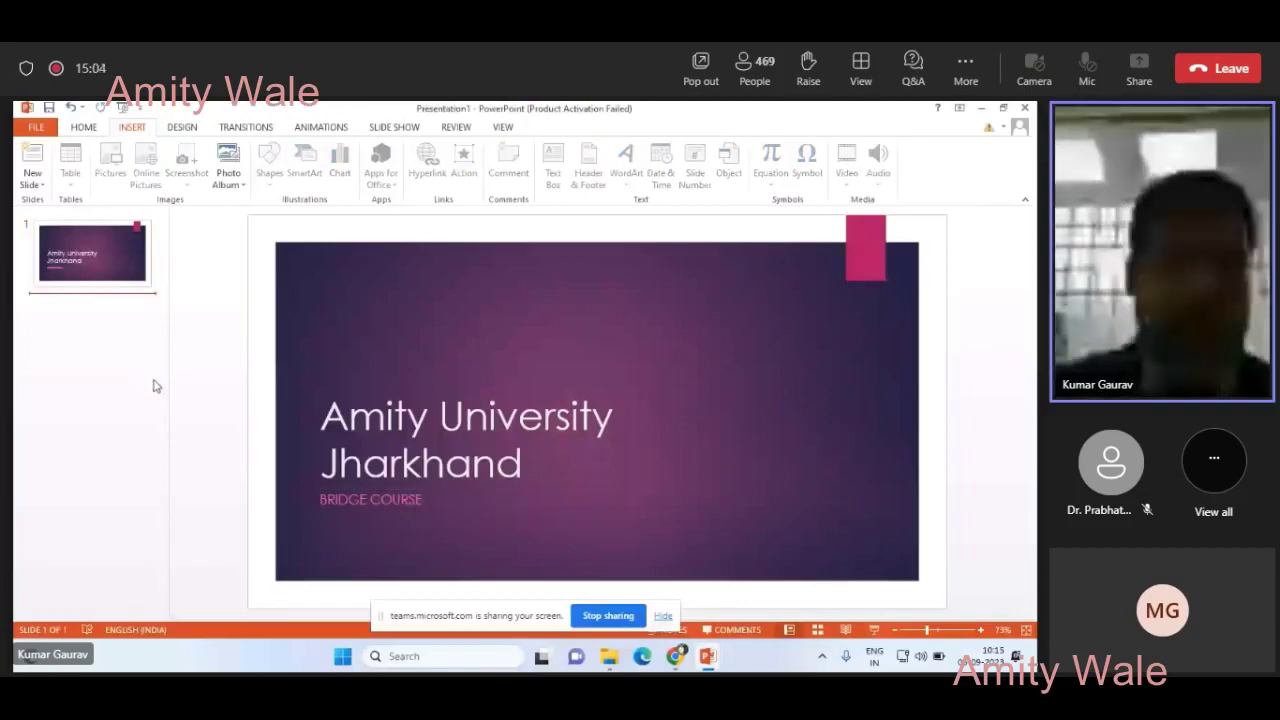
- From HOME, drop down New Slide to show the Ion Boardroom layout choices
left_click(83, 127)
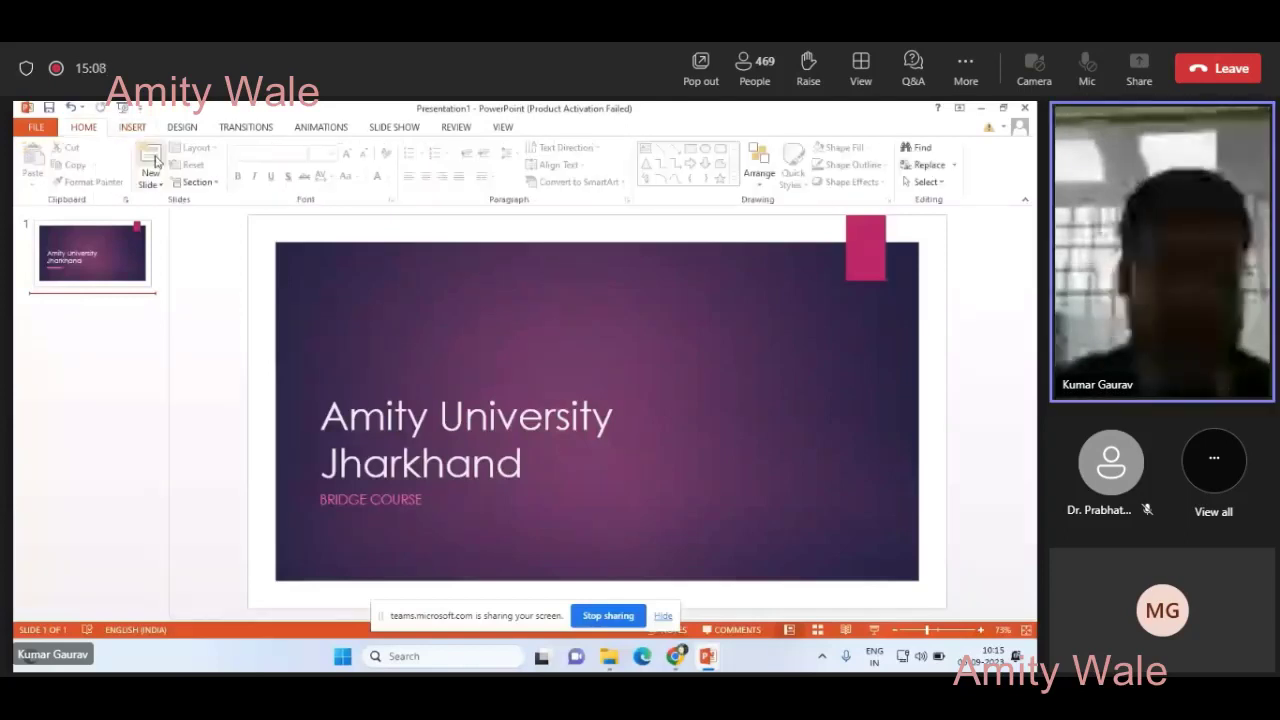
left_click(160, 183)
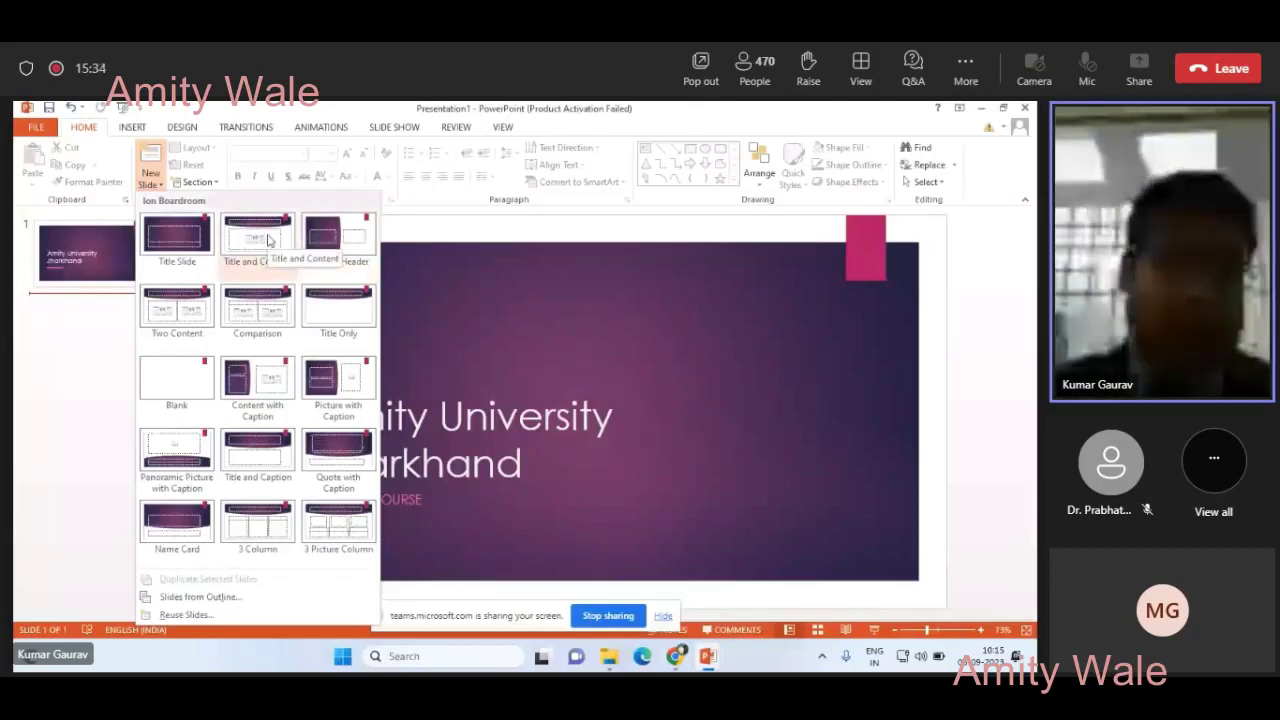
- Add a second Title and Content slide and begin its title with 'Career Prospects after'
left_click(150, 160)
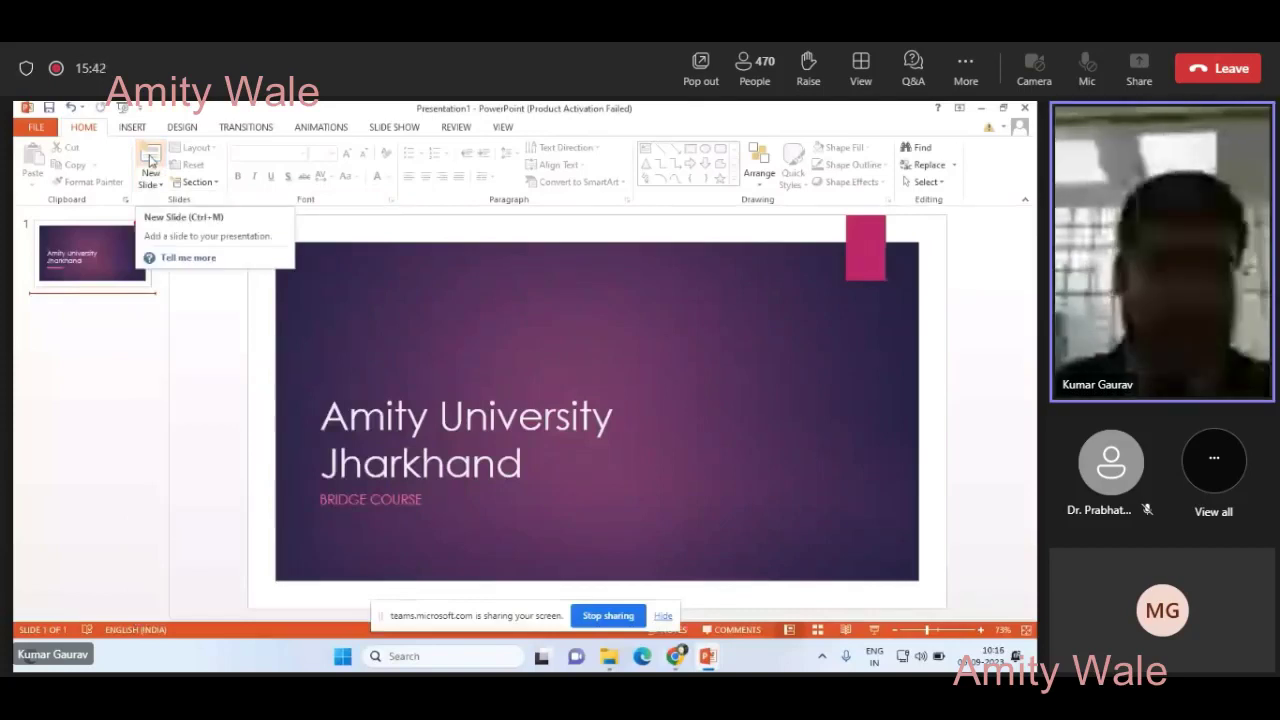
left_click(150, 178)
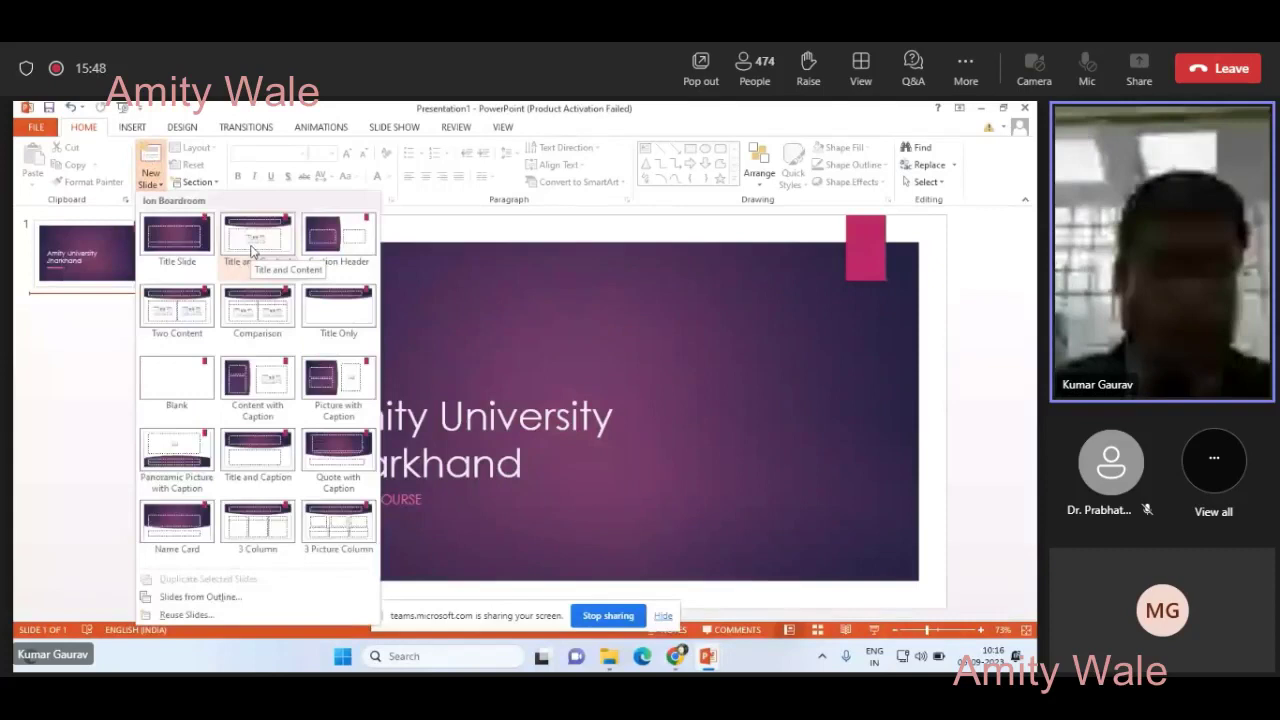
left_click(252, 250)
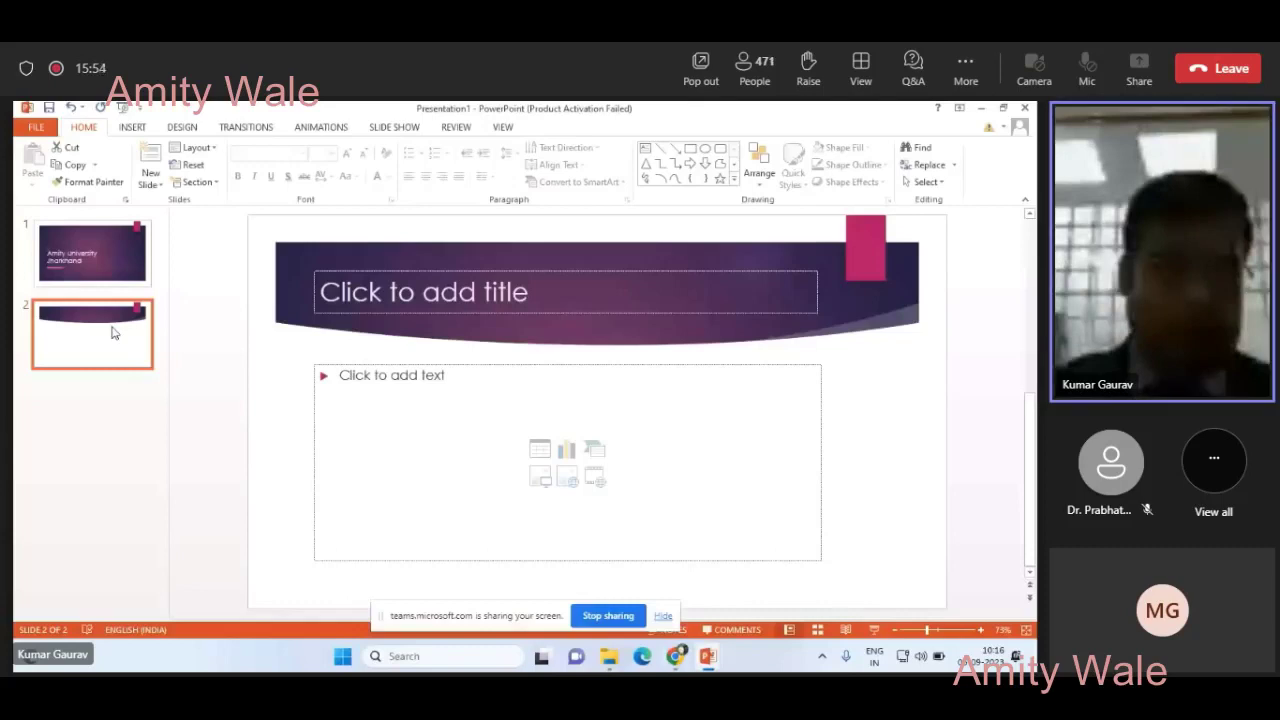
key("Delete")
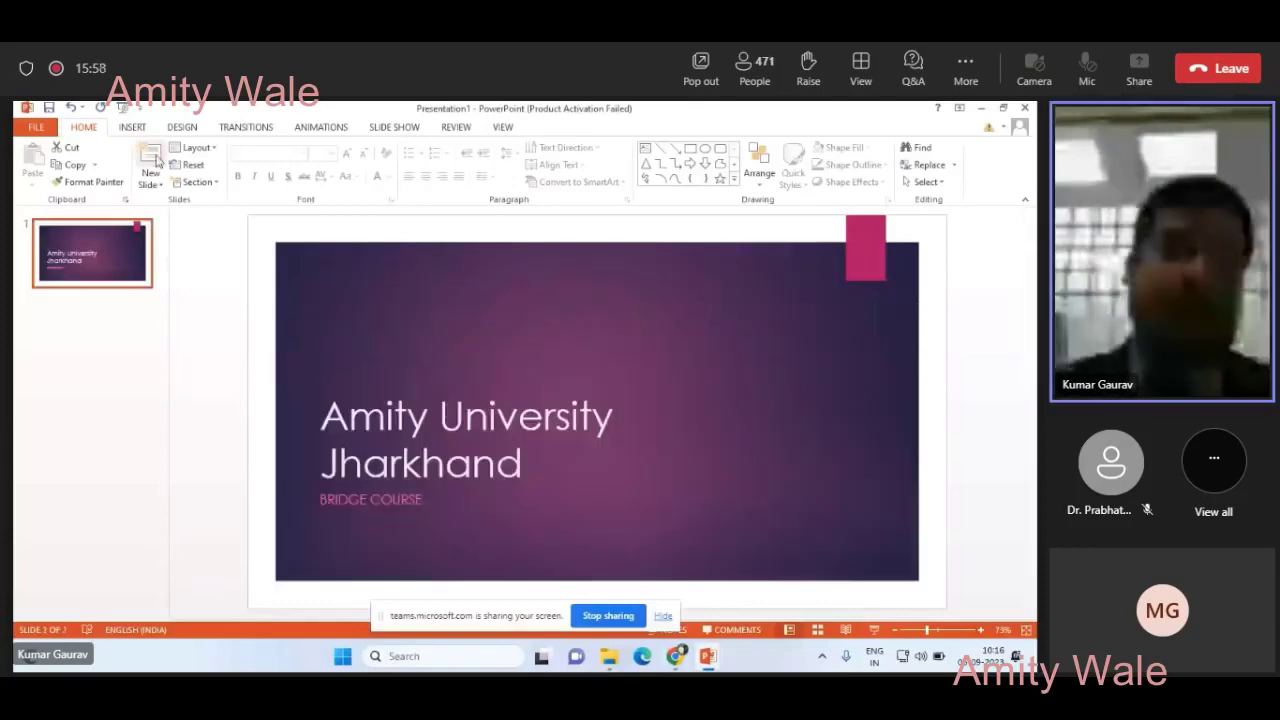
left_click(152, 156)
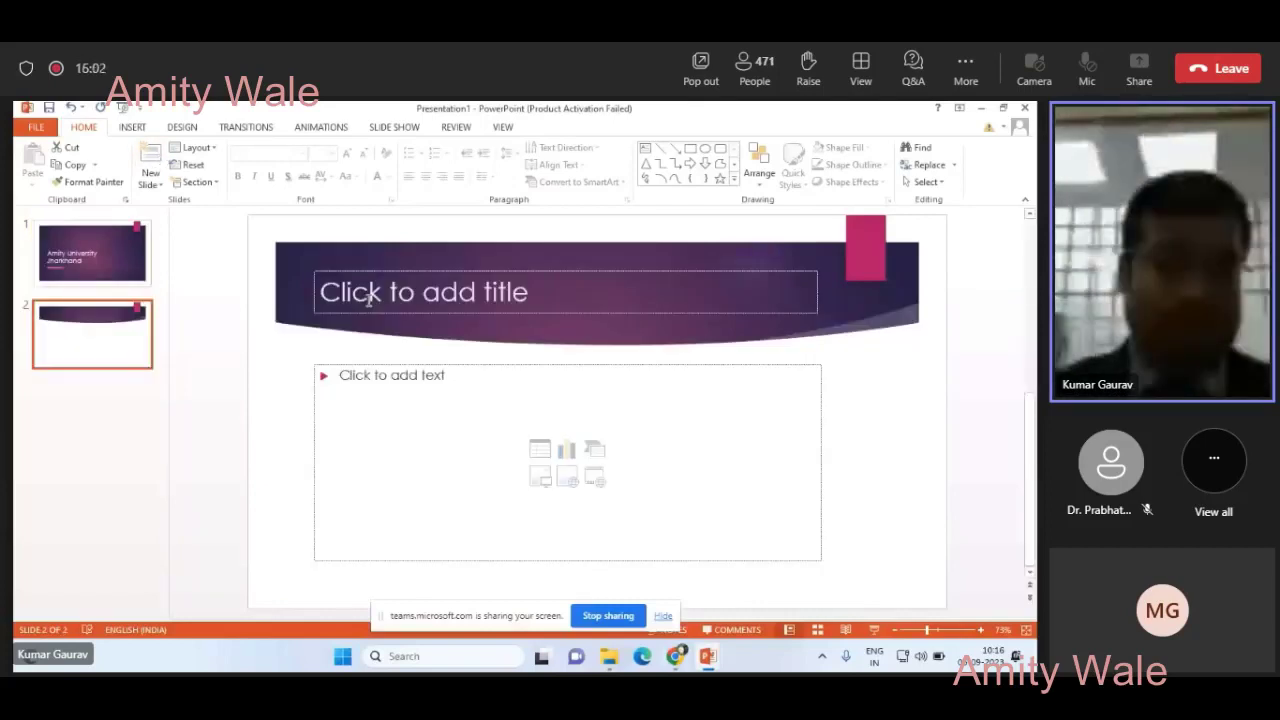
left_click(368, 302)
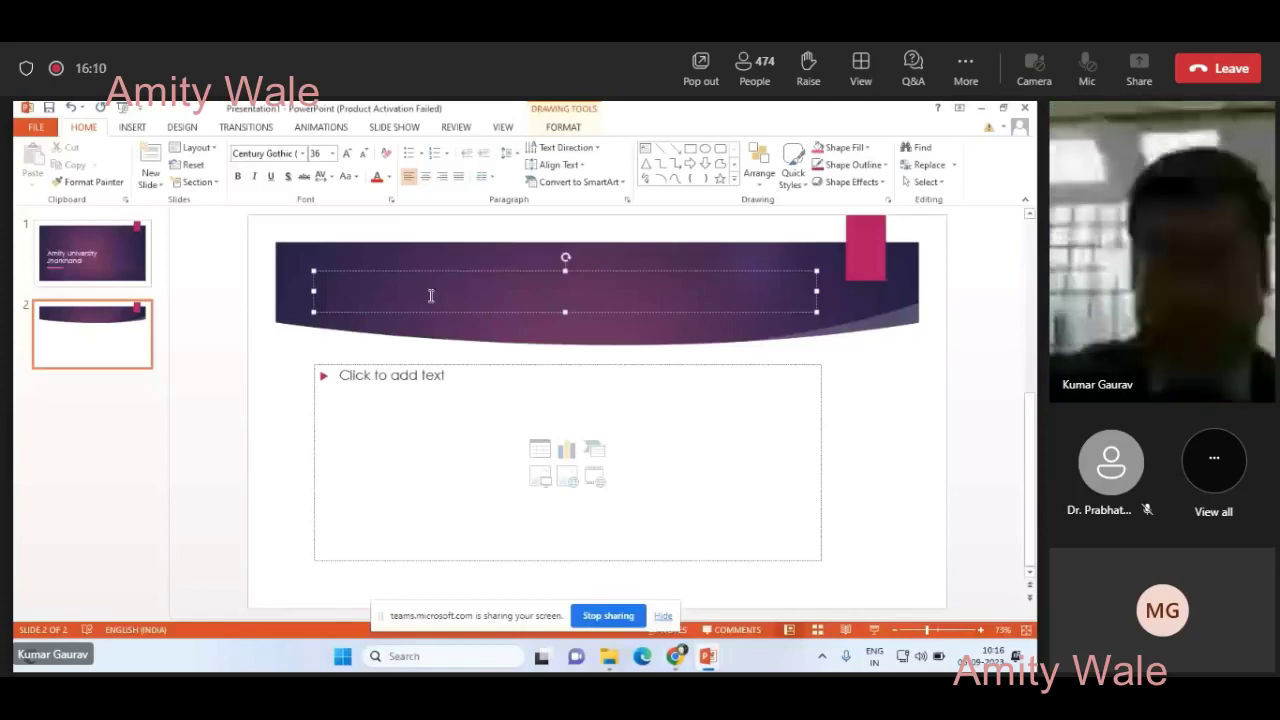
type("Career")
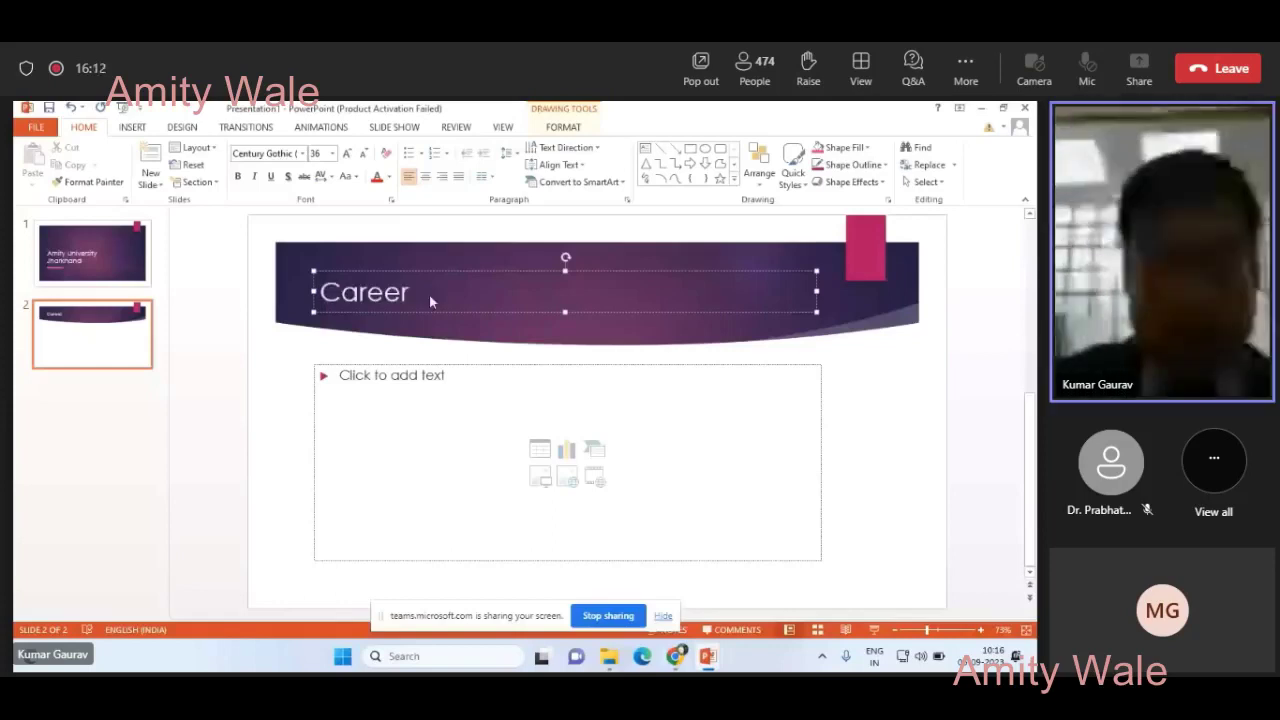
type(" Prospects a")
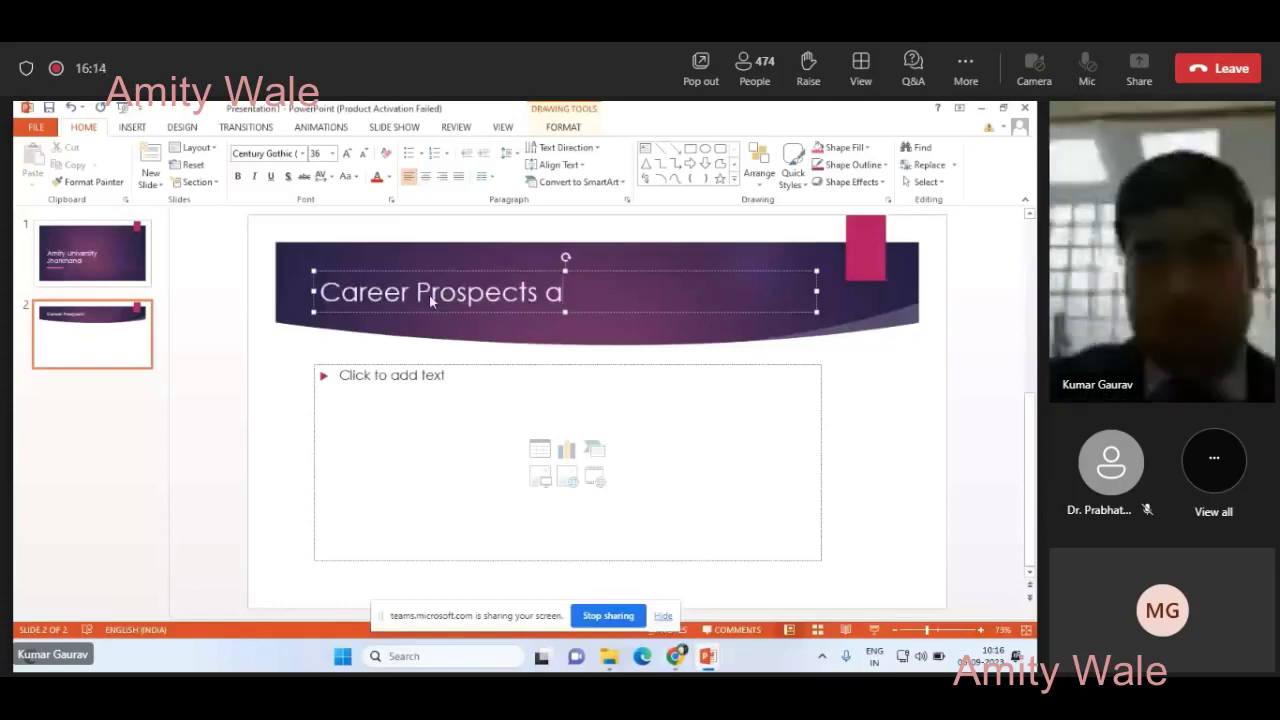
type("fter")
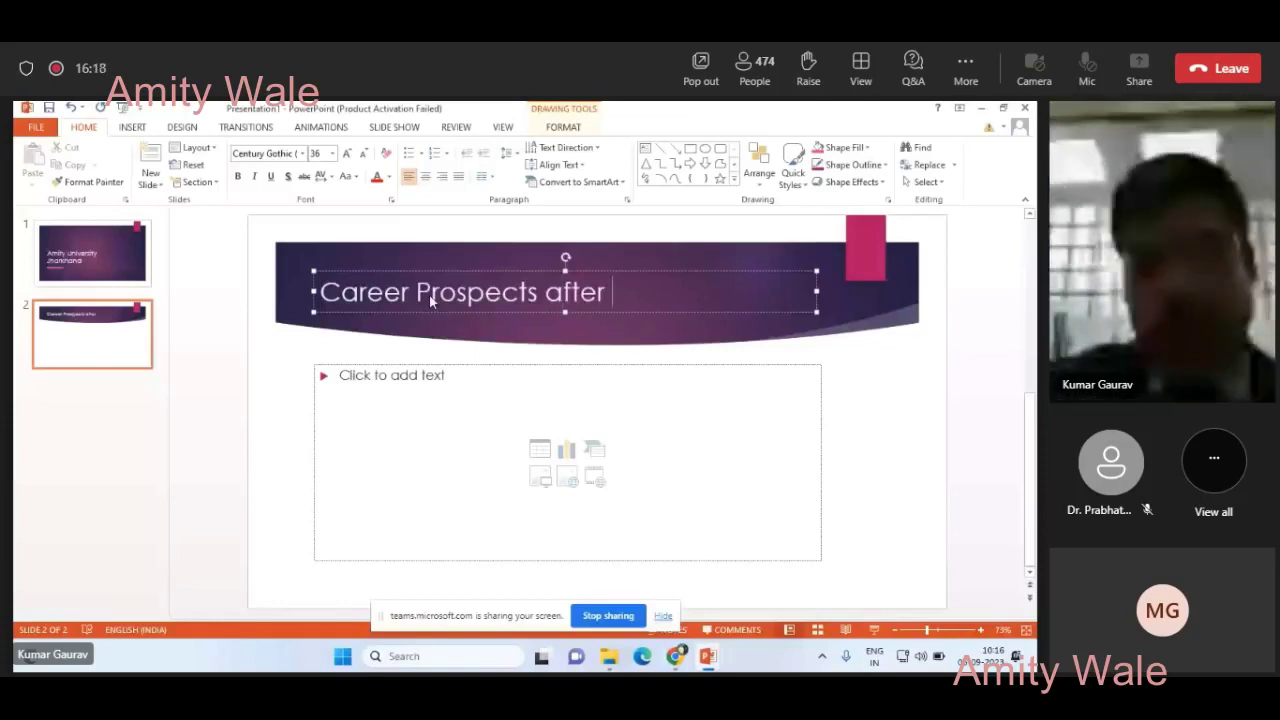
- Correct the slide 2 title to 'Career Prospects of B.Tech (CSE)', removing the stray period
key("BackSpace")
key("BackSpace")
key("BackSpace")
key("BackSpace")
key("BackSpace")
key("BackSpace")
key("BackSpace")
type("of B")
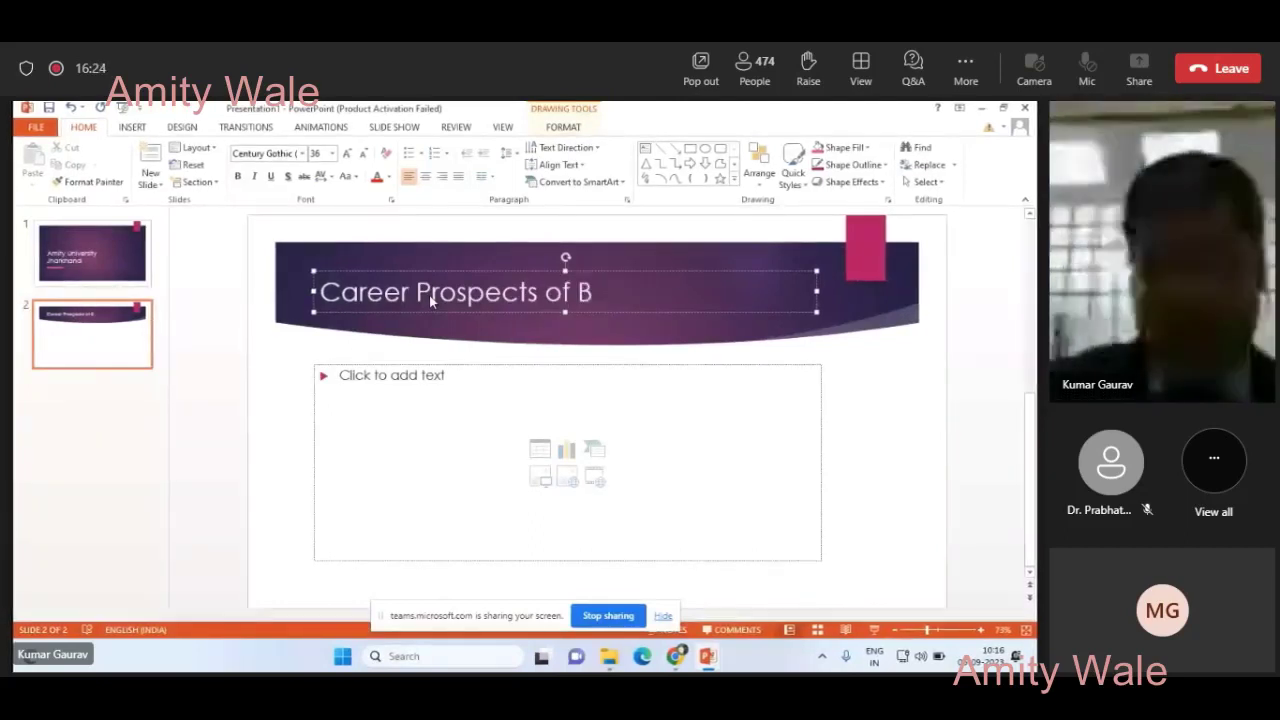
type(".")
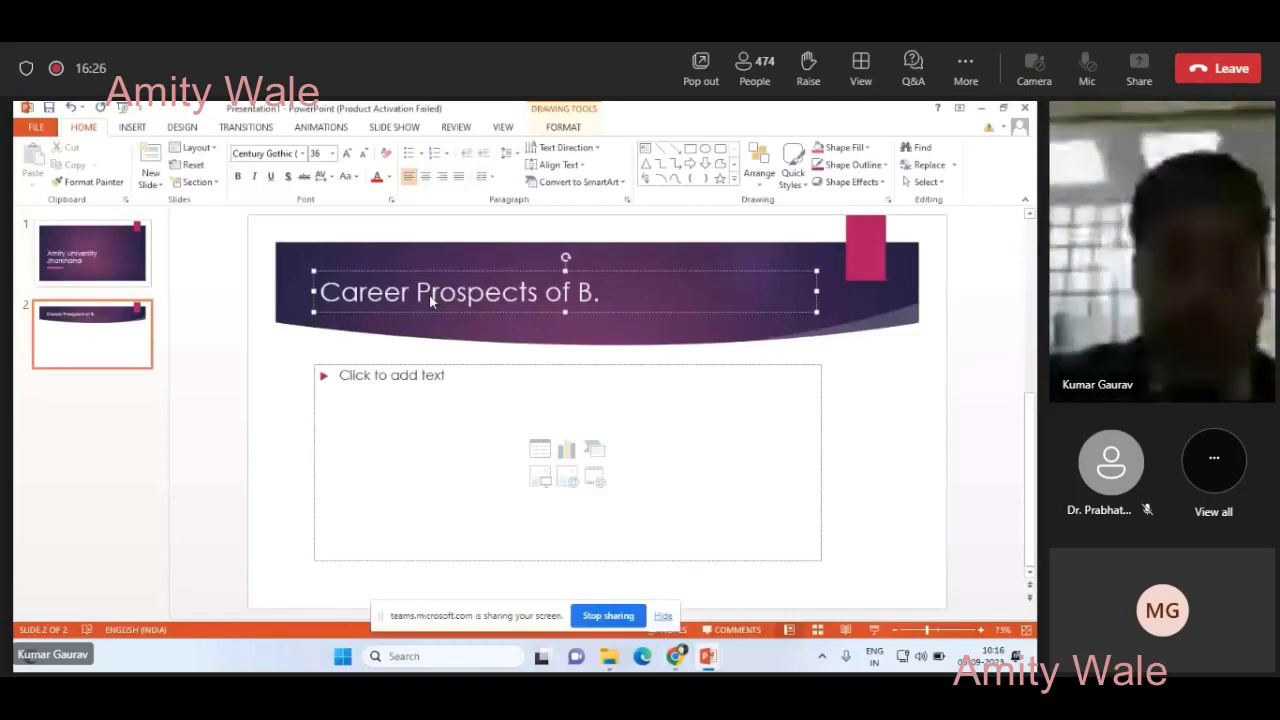
type("Tech. (CSE")
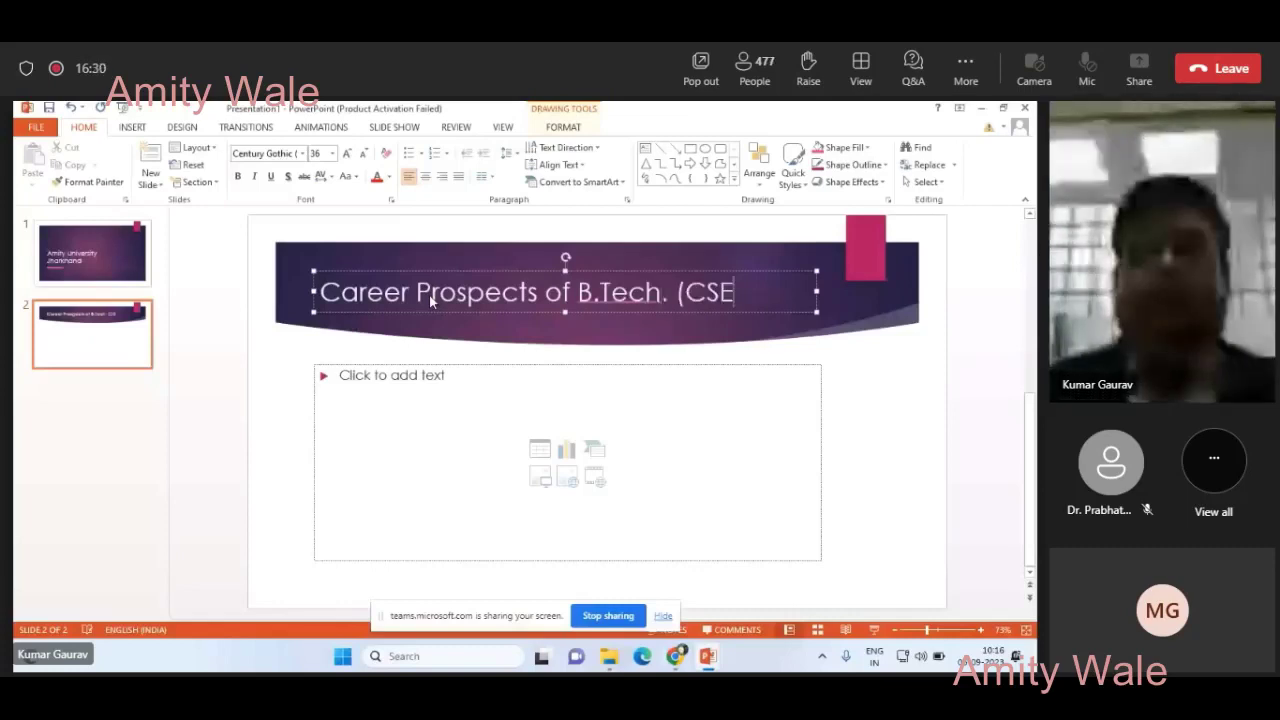
type(")")
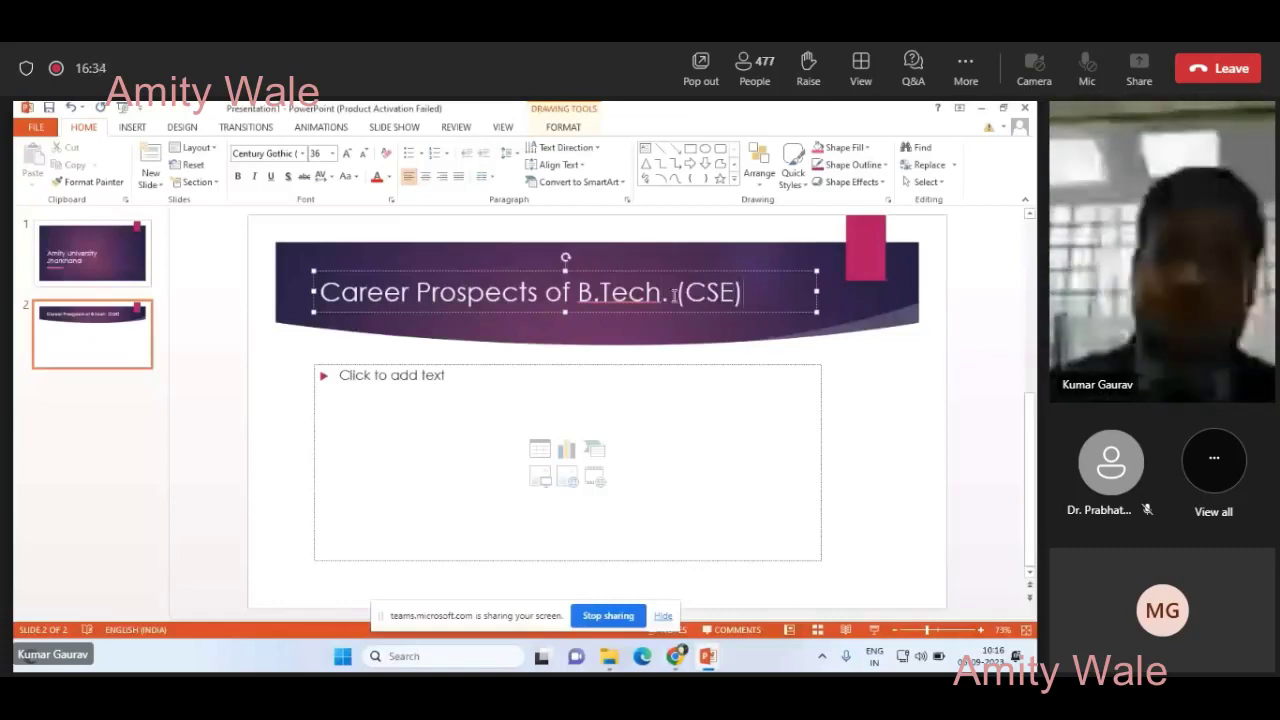
left_click(671, 294)
key("BackSpace")
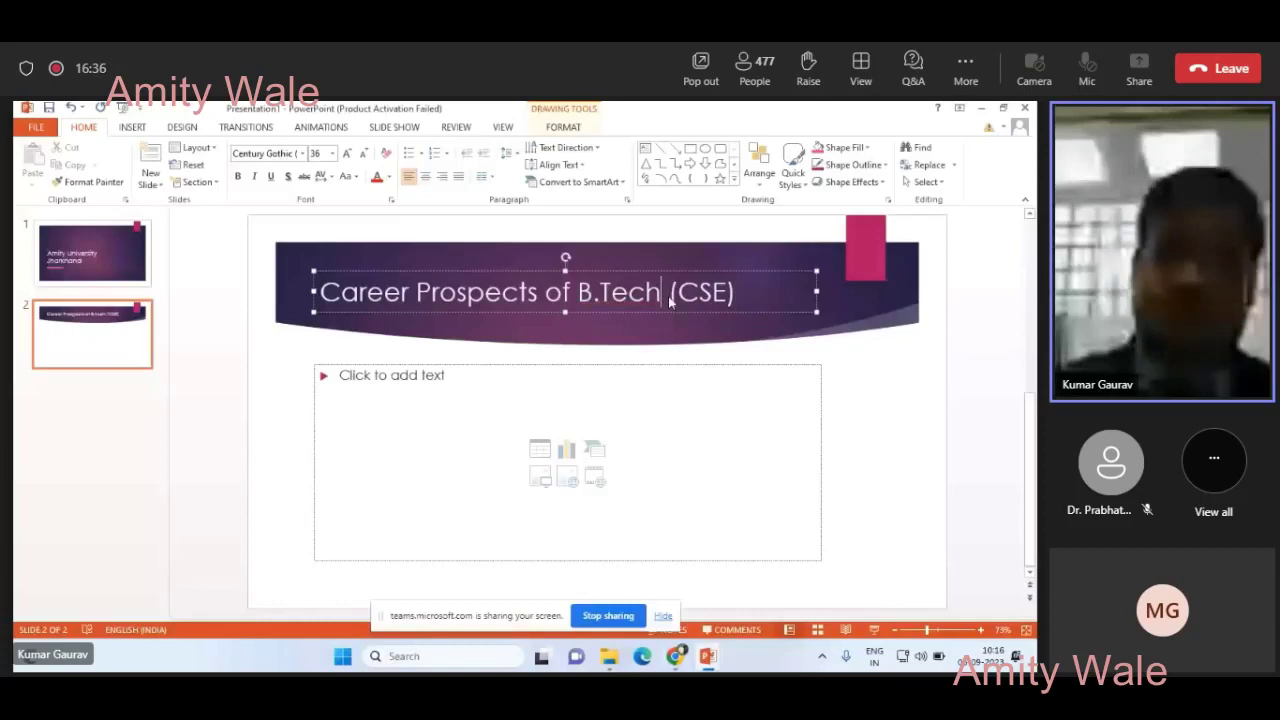
left_click(409, 390)
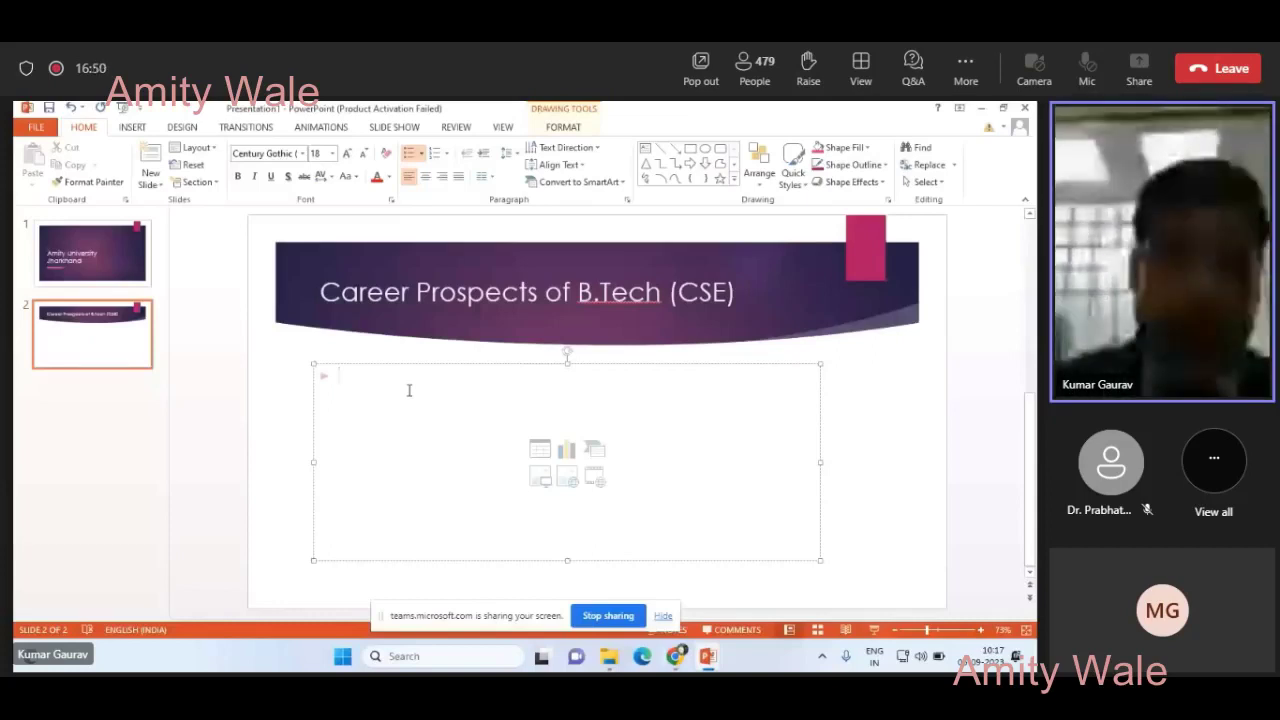
- Add the 'IT Industry' bullet with sub-points 'Product based Companies' and 'Service based Companies'
type("I")
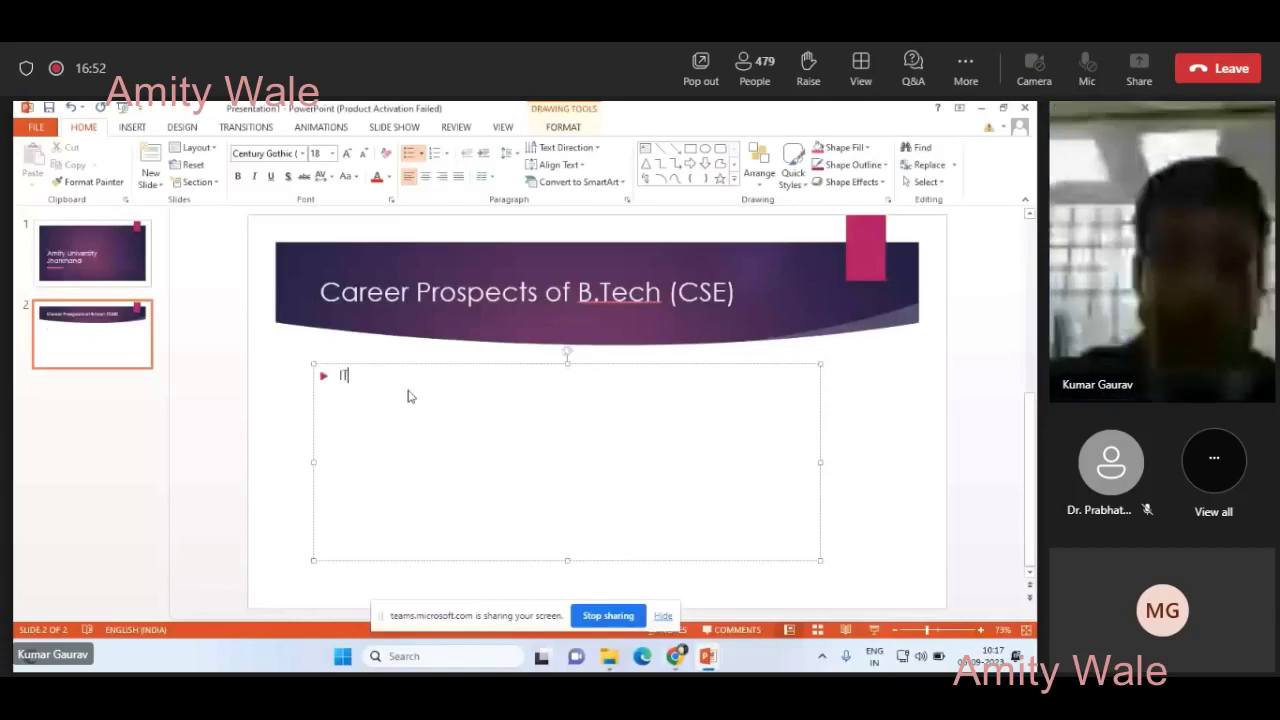
type("T ")
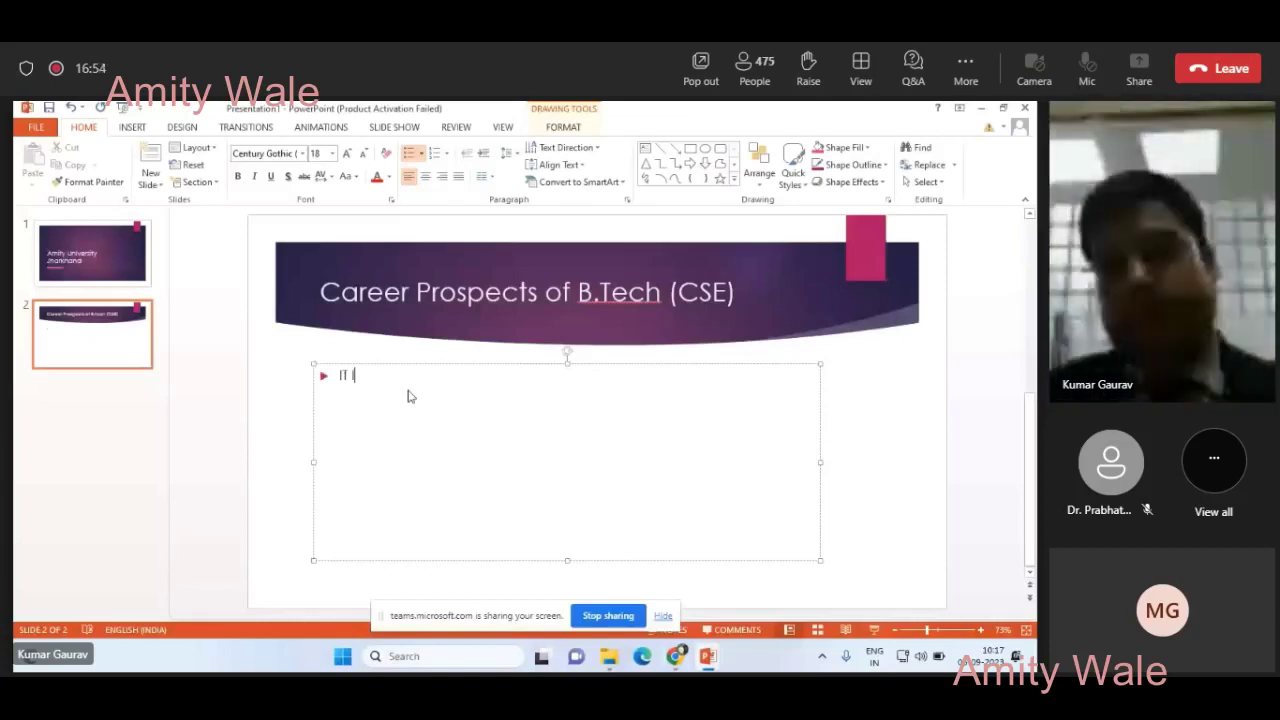
type("Industry")
key("Return")
key("Tab")
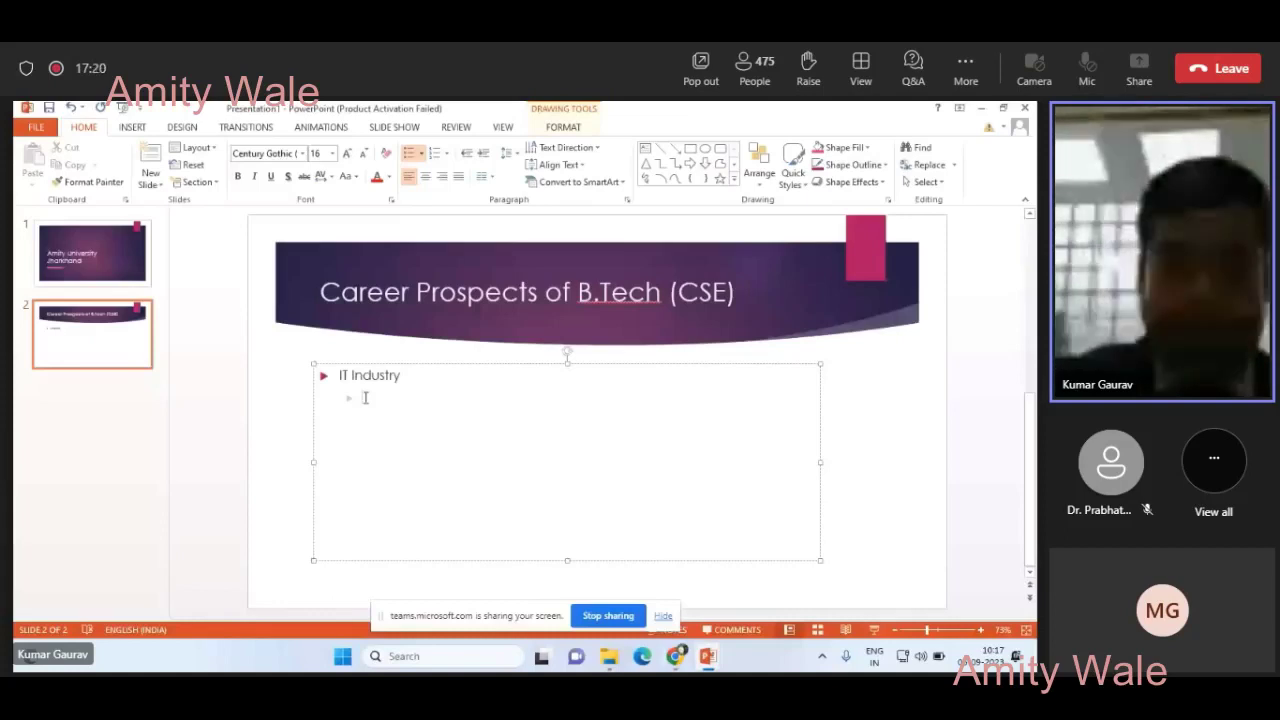
type("Pr")
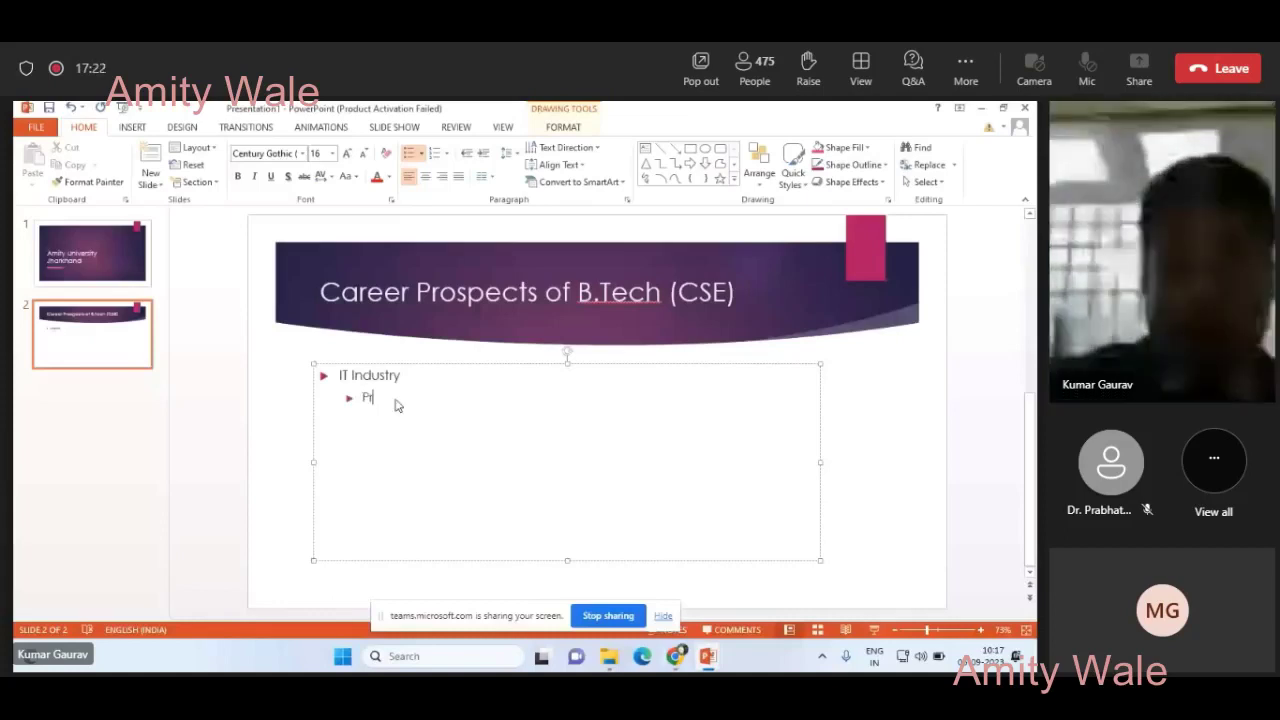
type("oduct based Compa")
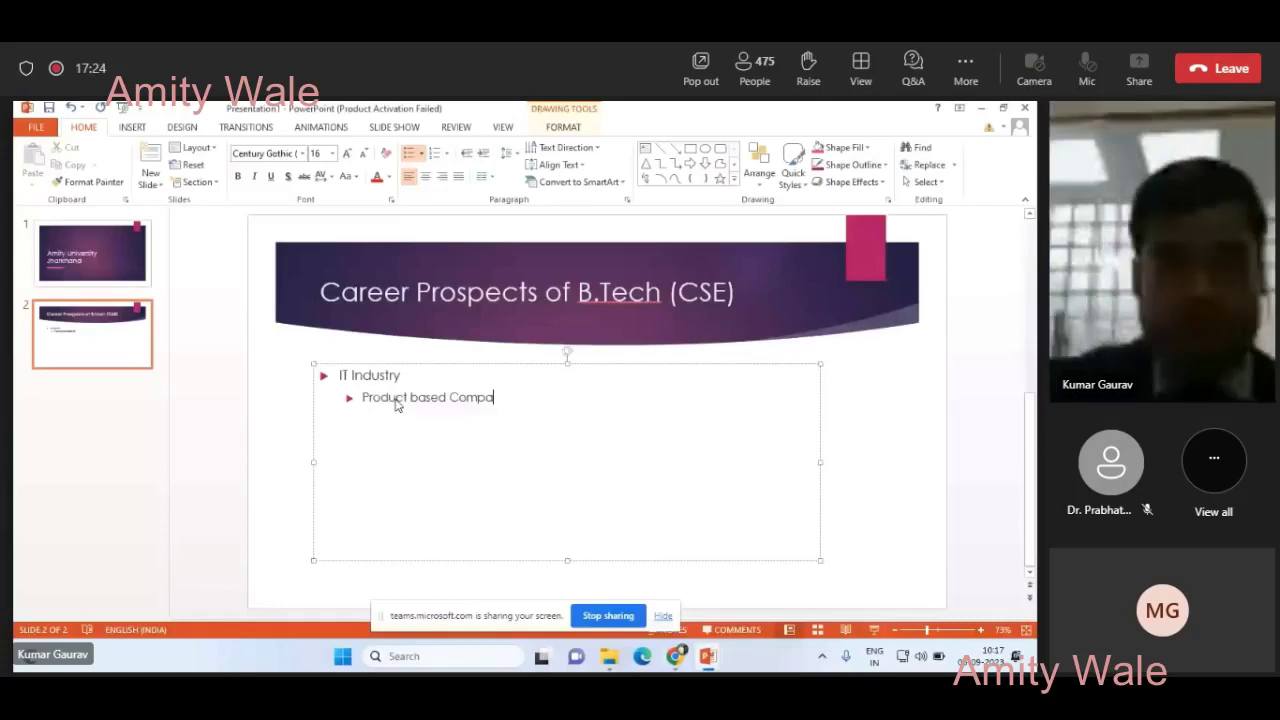
type("nies")
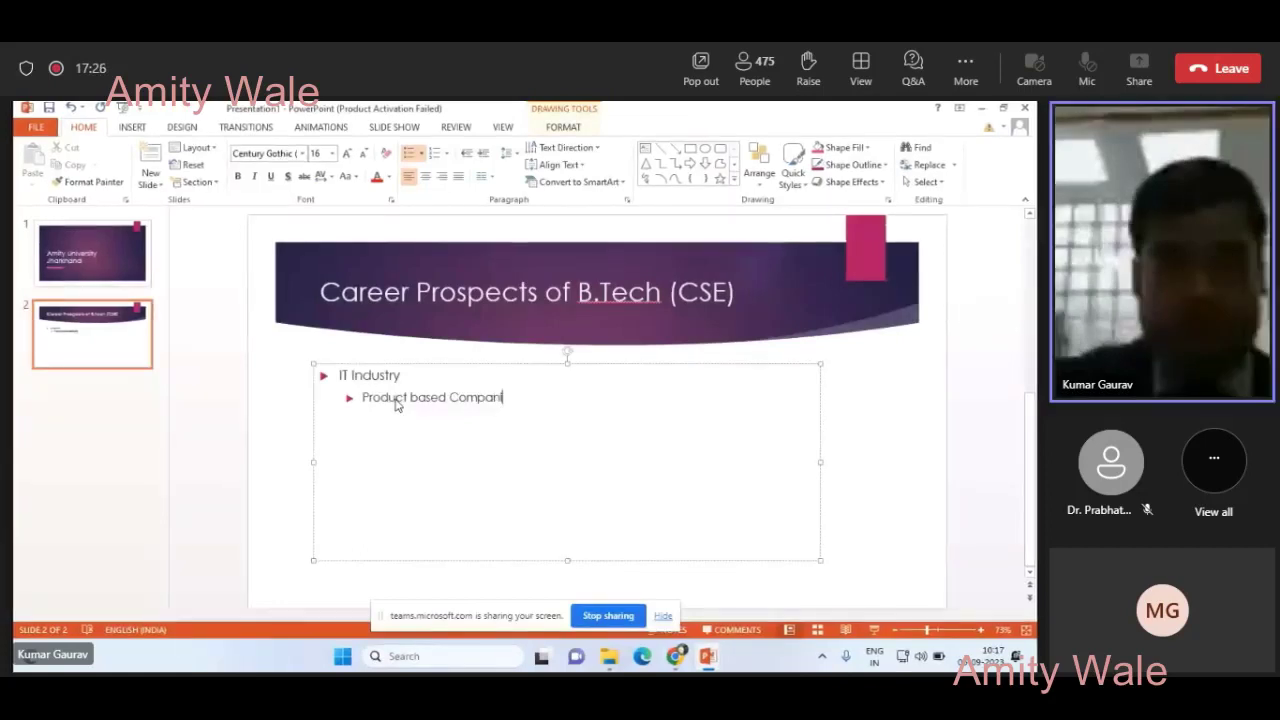
key("Return")
type("Service b")
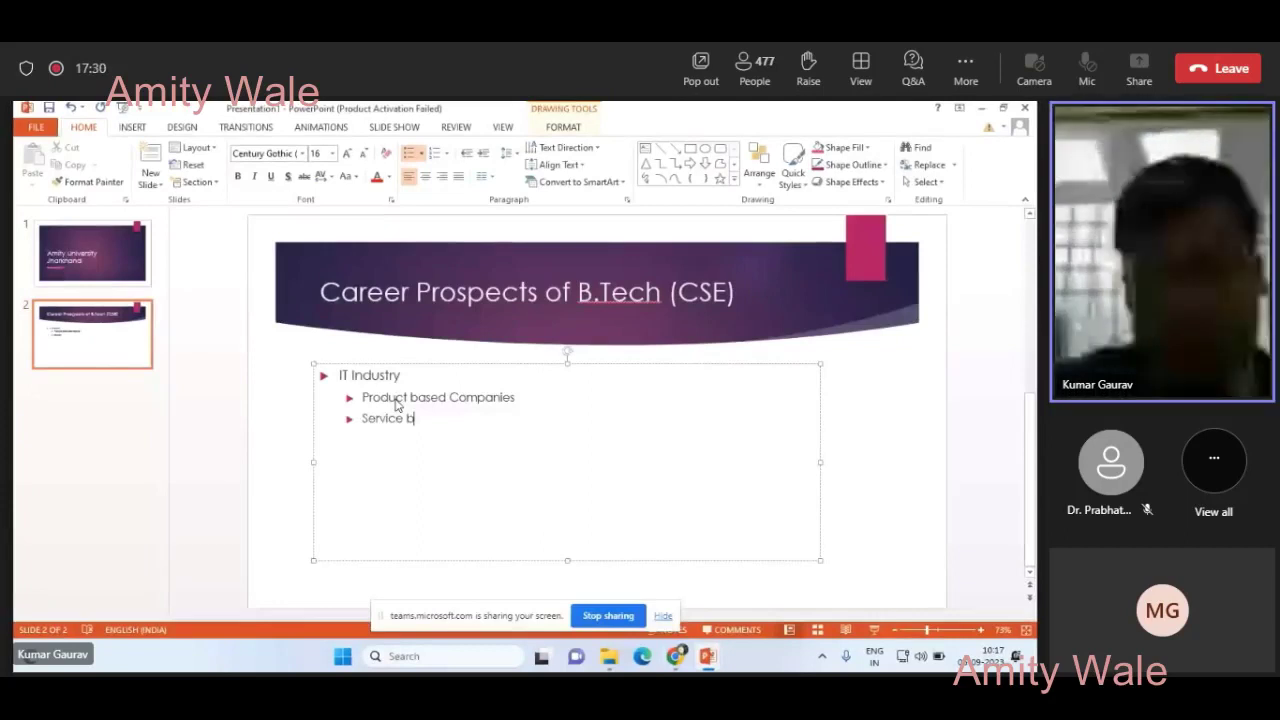
type("ased Comap")
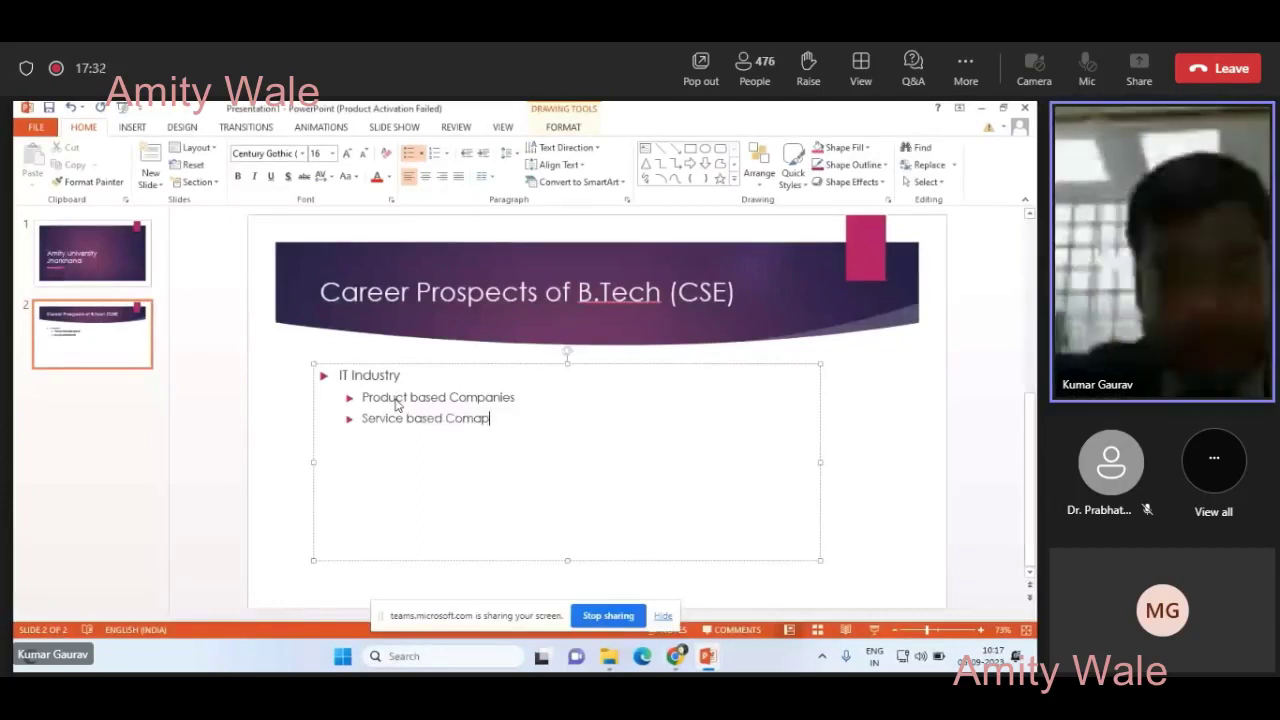
key("BackSpace")
key("BackSpace")
type("panies")
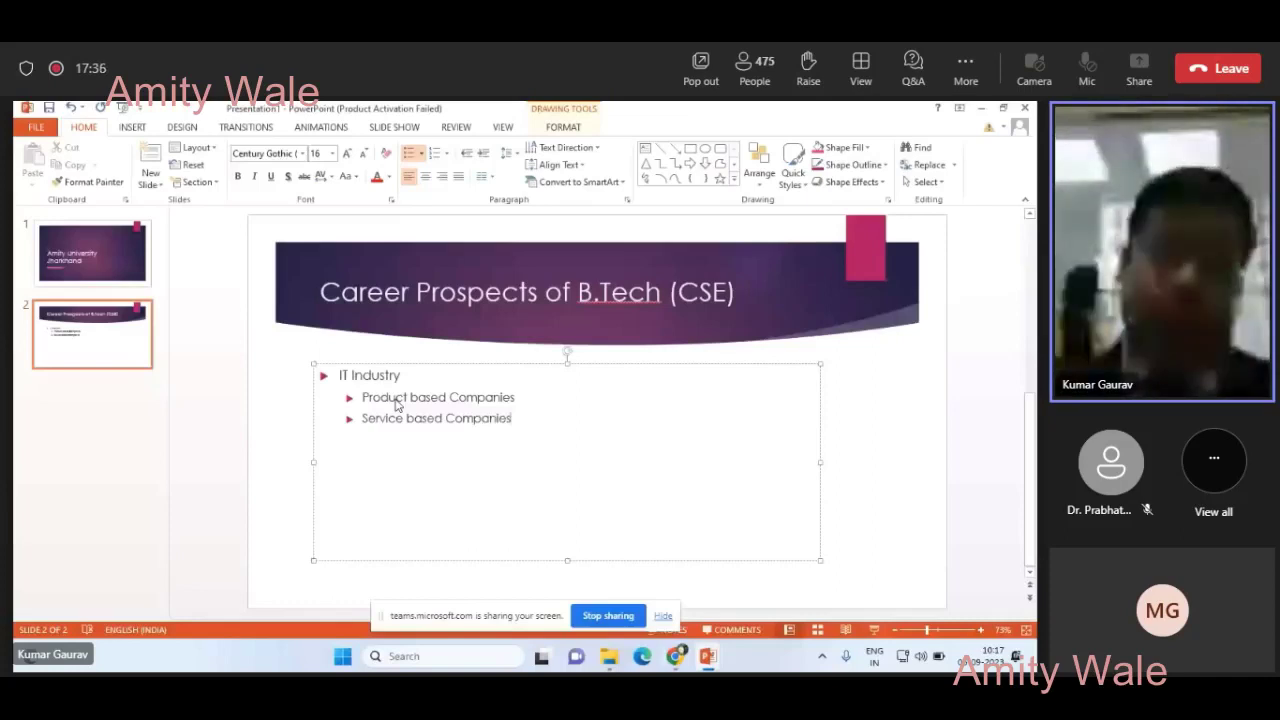
key("Return")
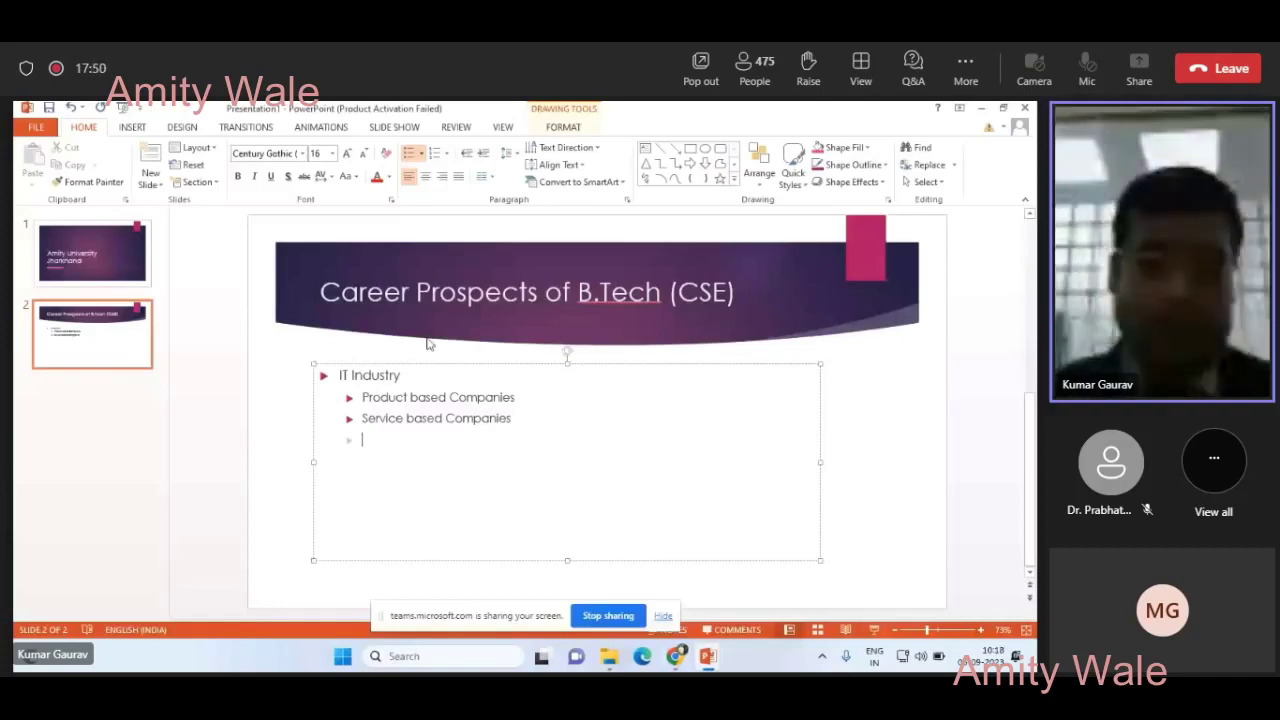
- Add the 'Higher Education' bullet with sub-points 'M. Tech' and 'MBA'
key("shift+Tab")
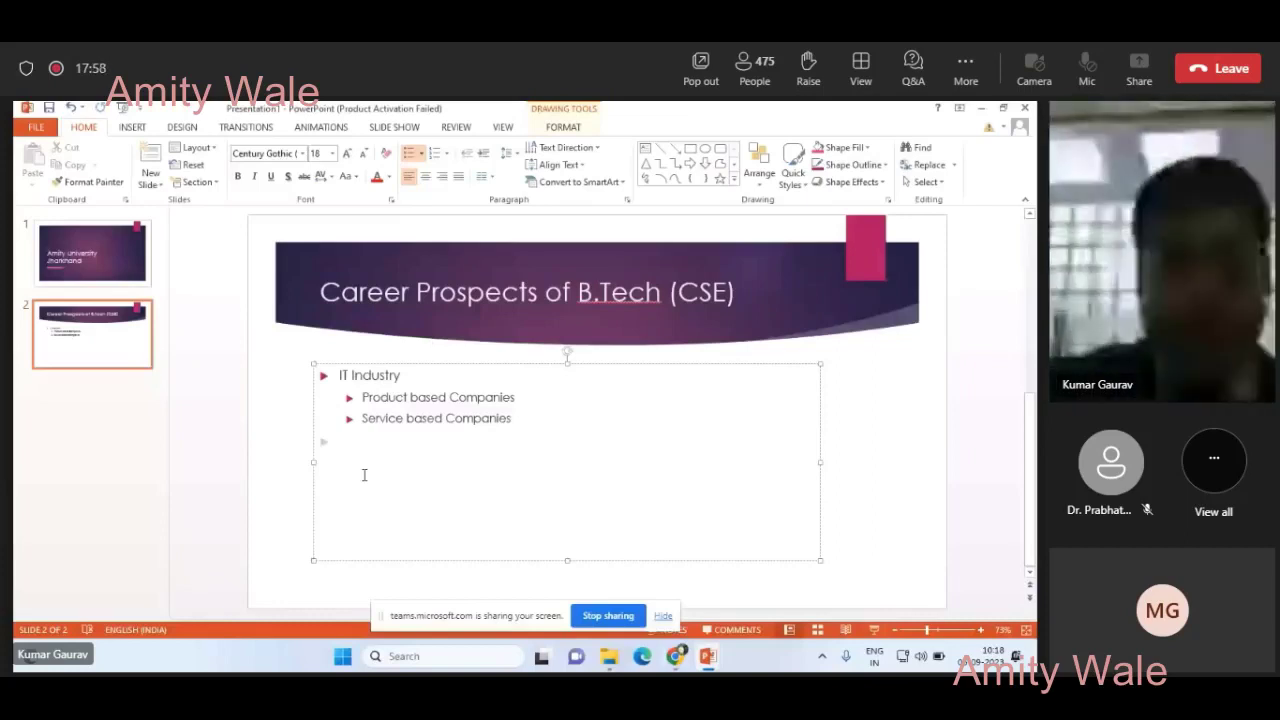
type("Higher Edu")
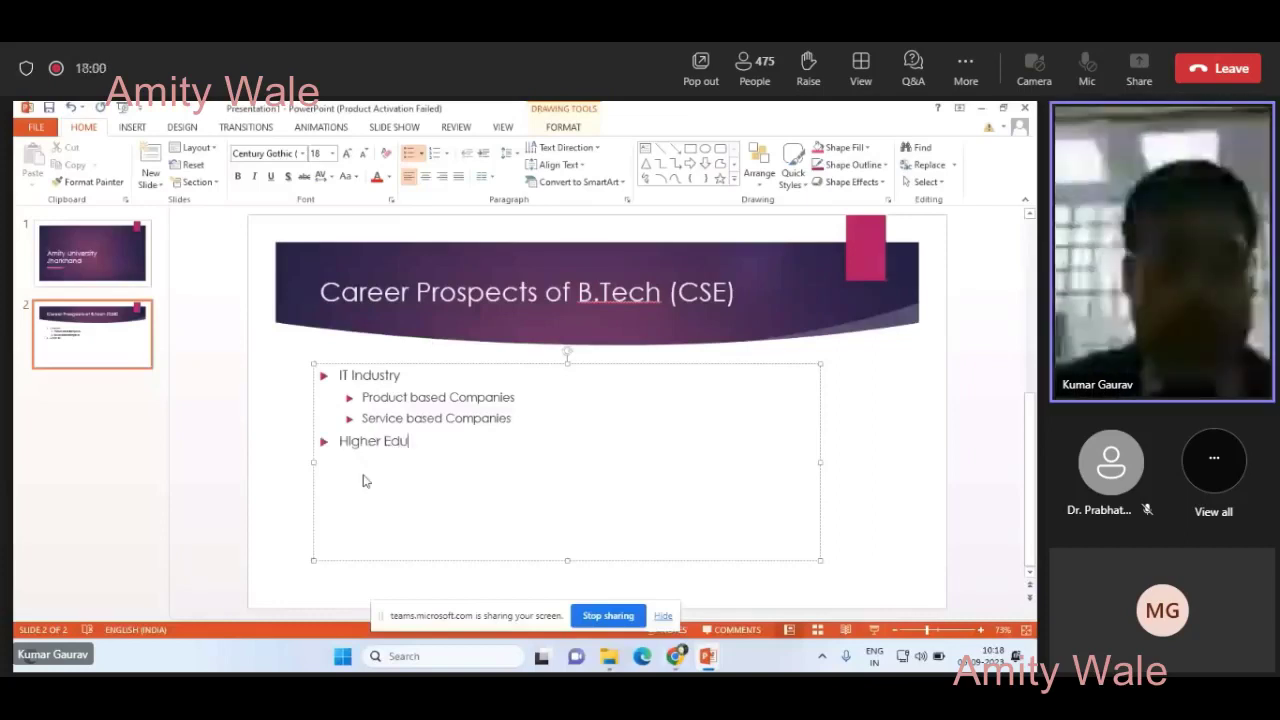
type("cation")
key("Return")
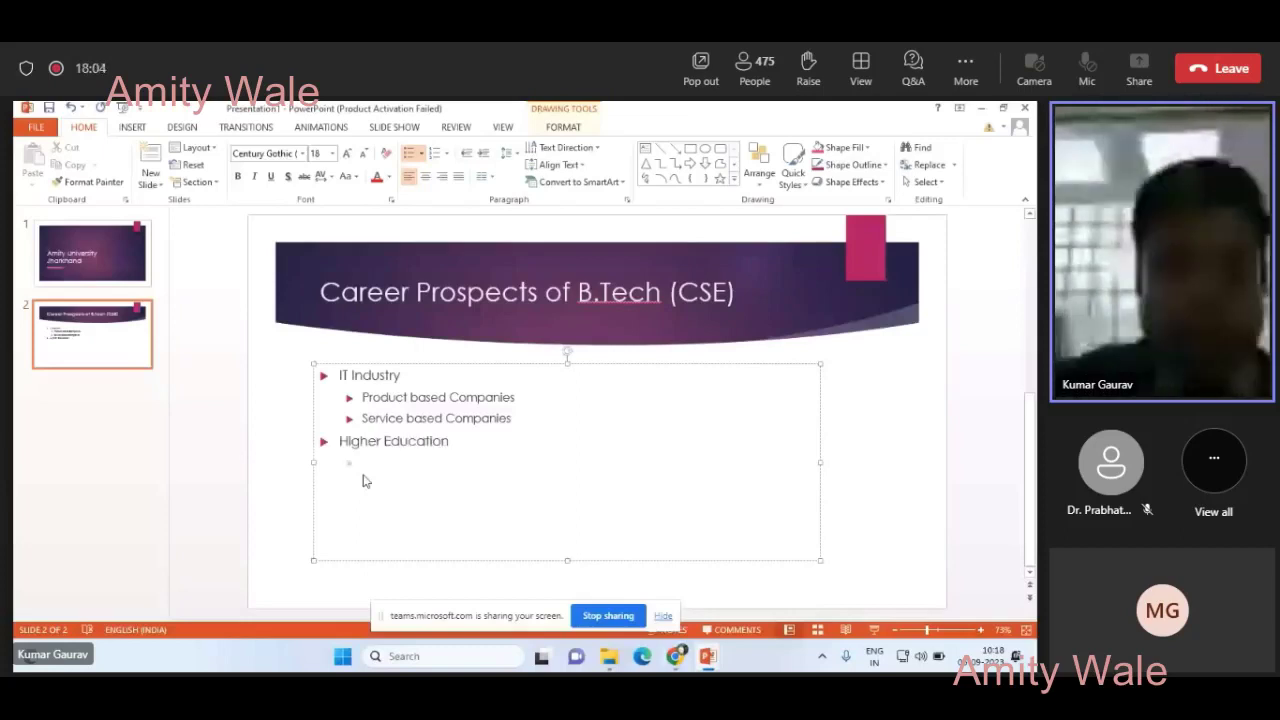
type("M.Tech")
key("Return")
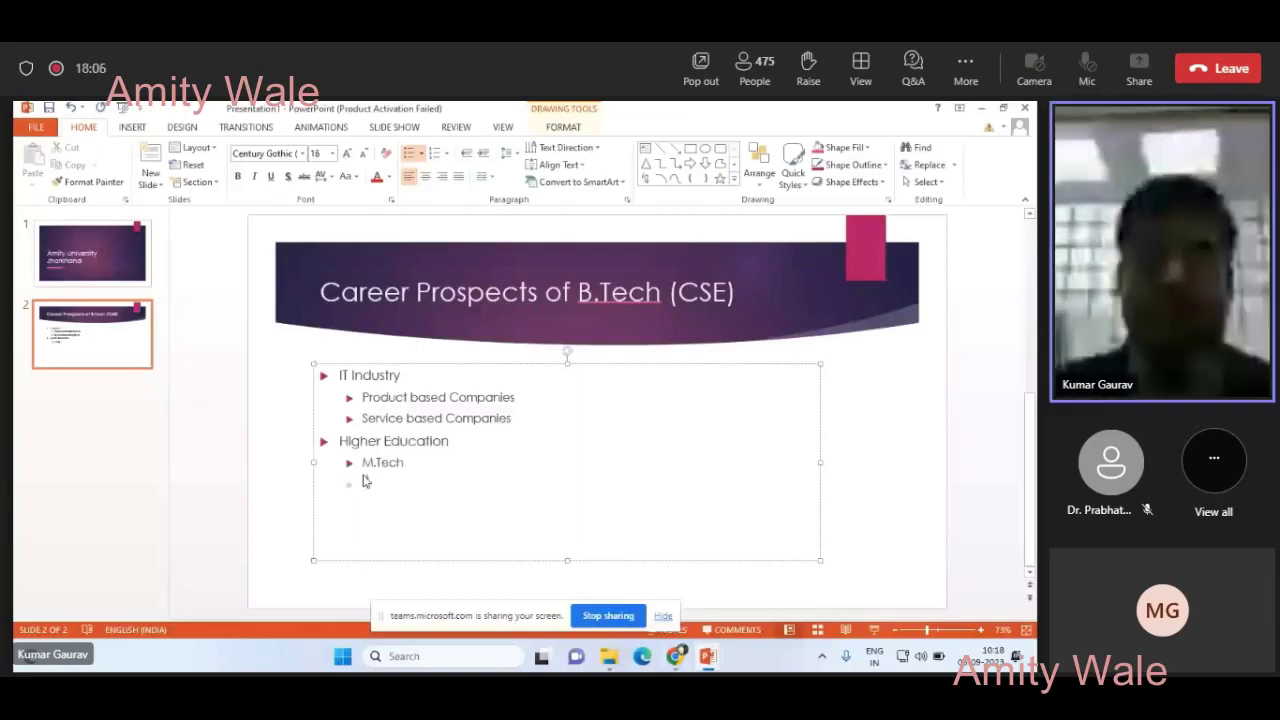
type("MBA")
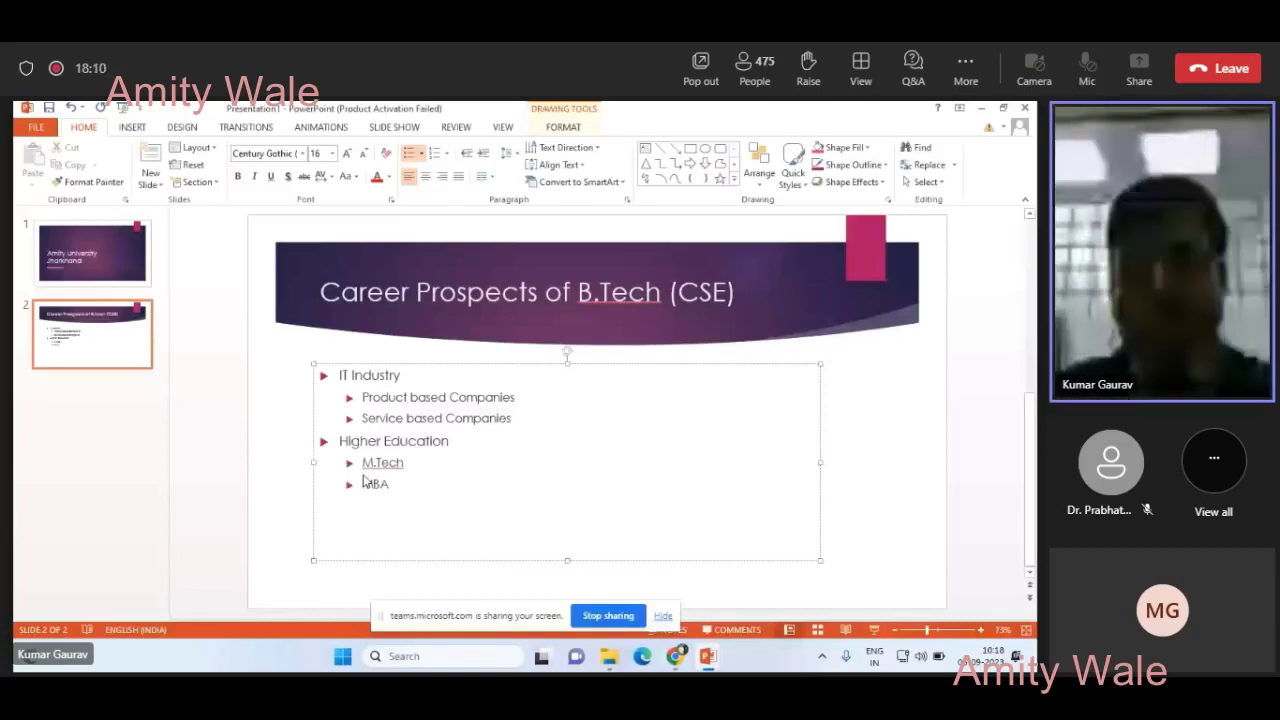
left_click(373, 463)
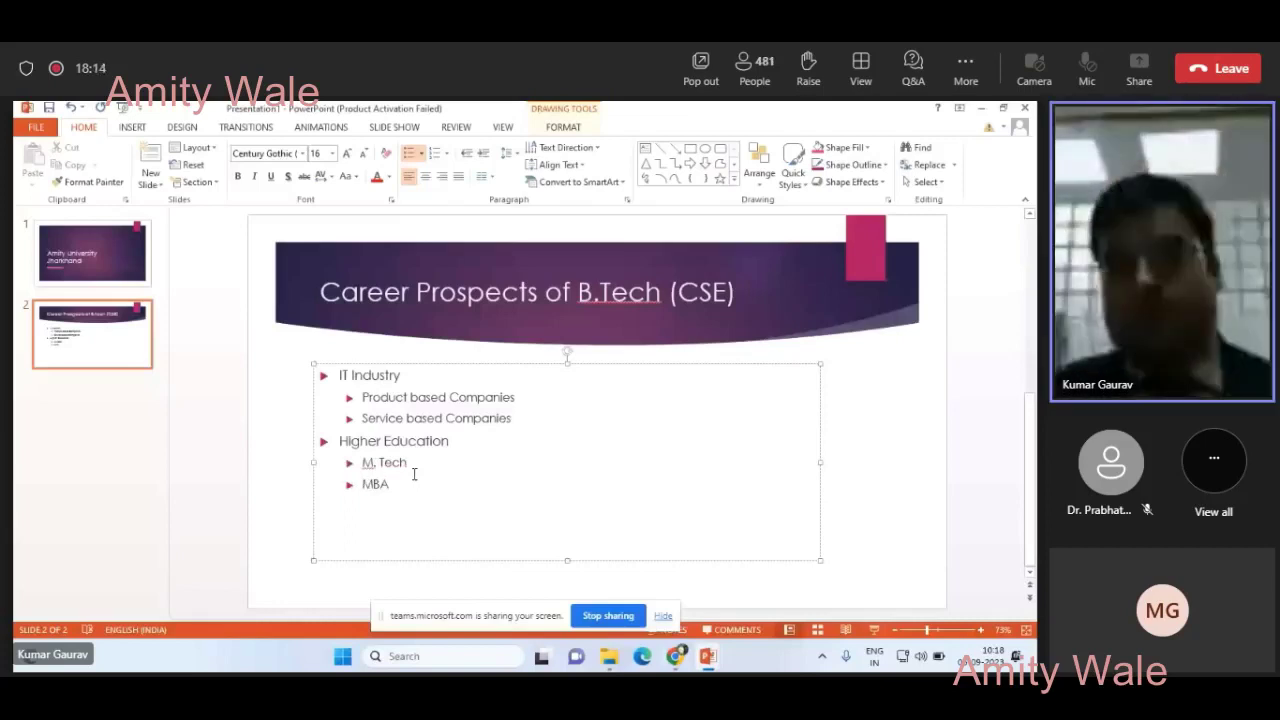
left_click(414, 474)
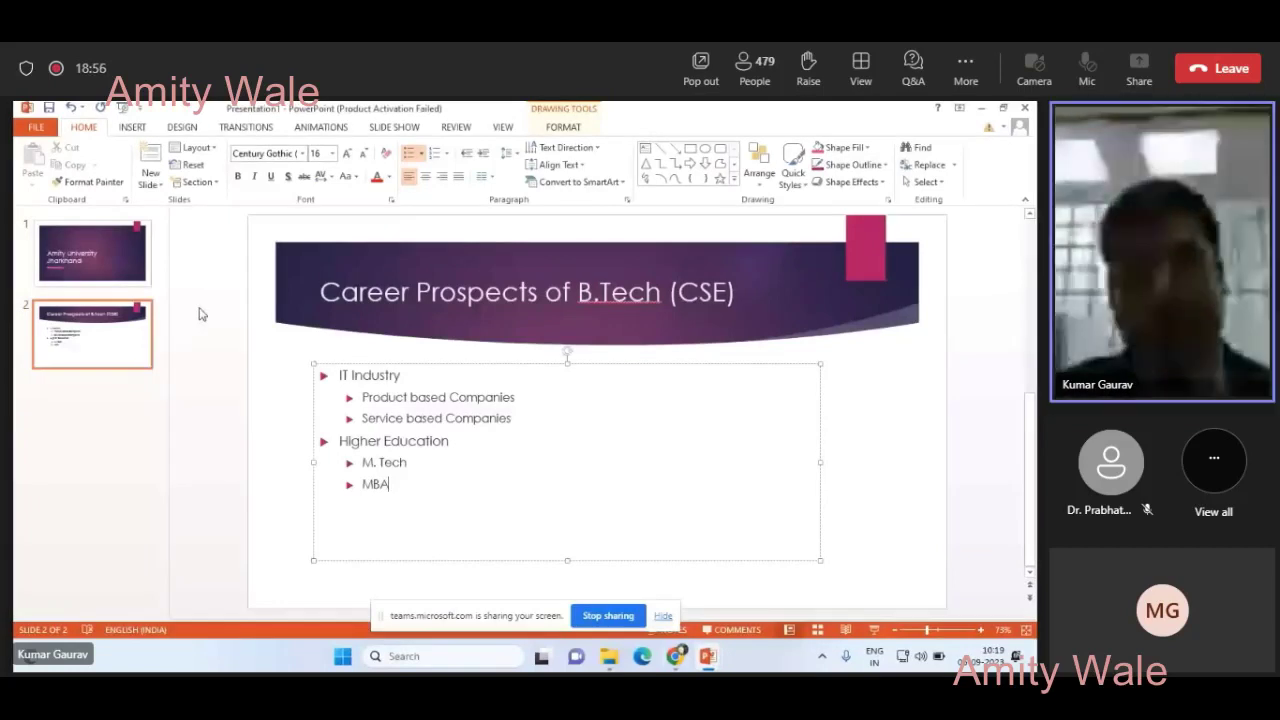
- Insert a new slide with Ctrl+M, title it 'Career in IT', then go back to slide 2
key("ctrl+m")
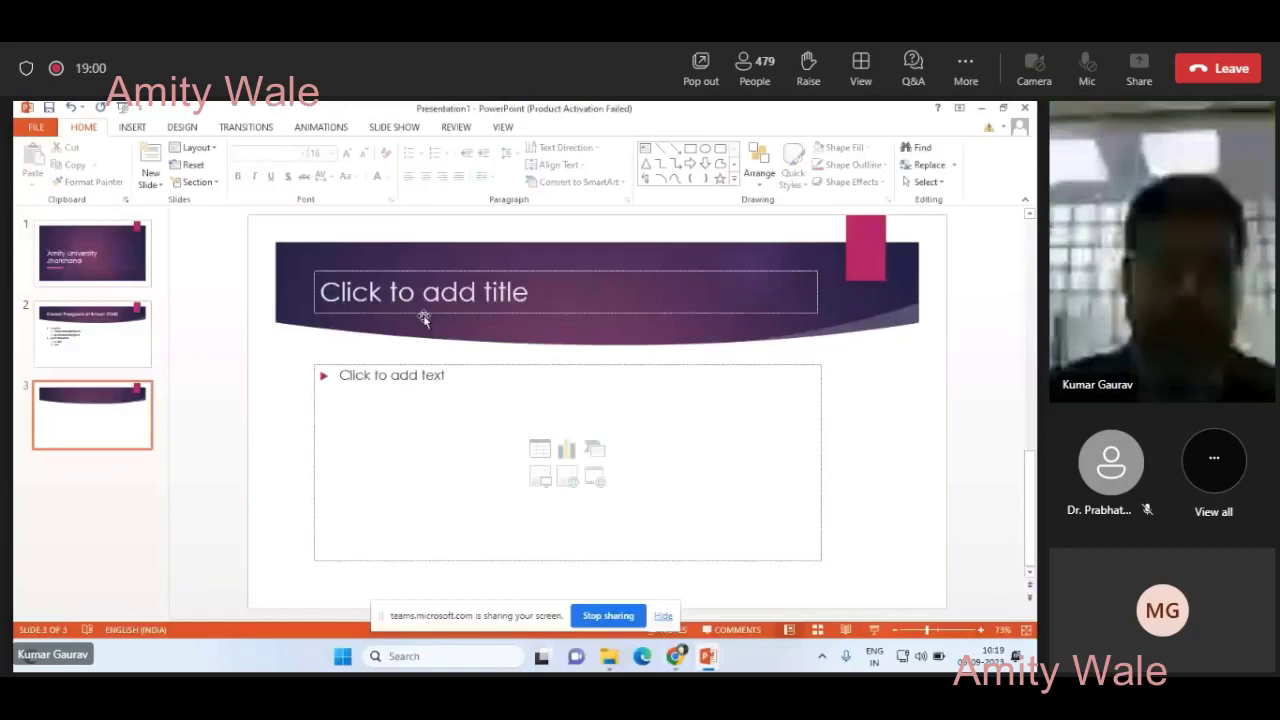
left_click(424, 316)
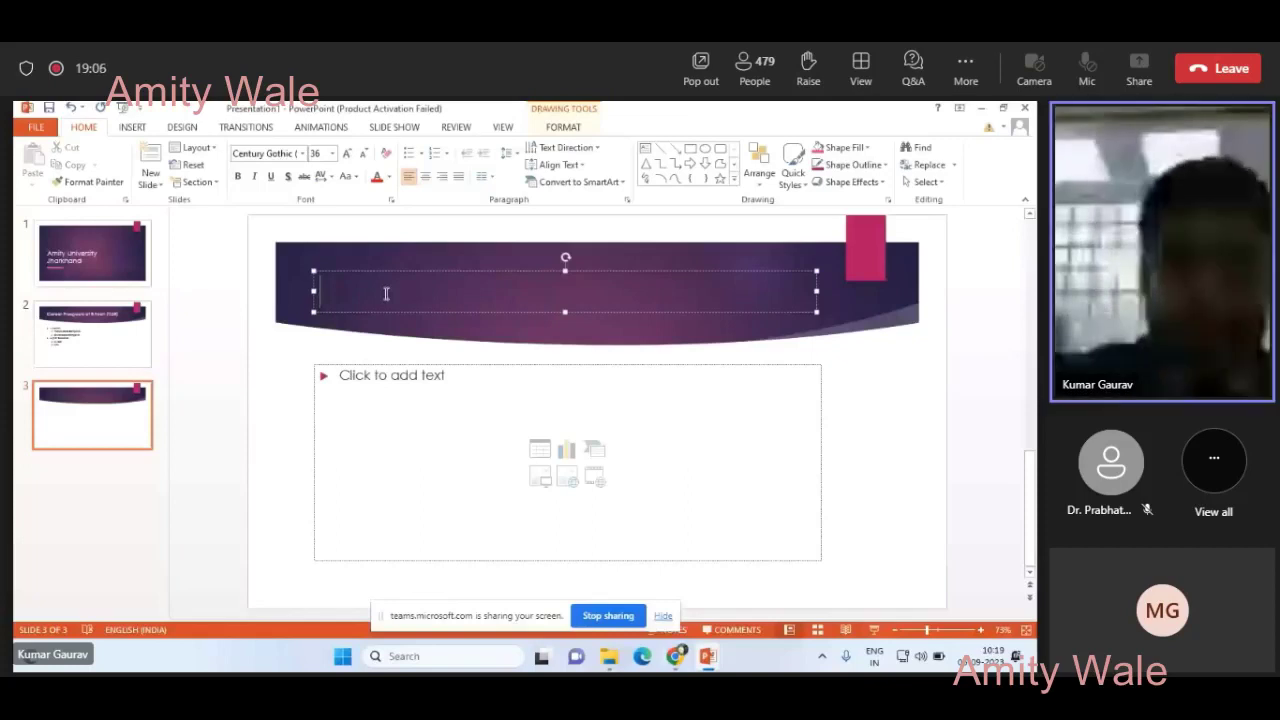
type("Career ")
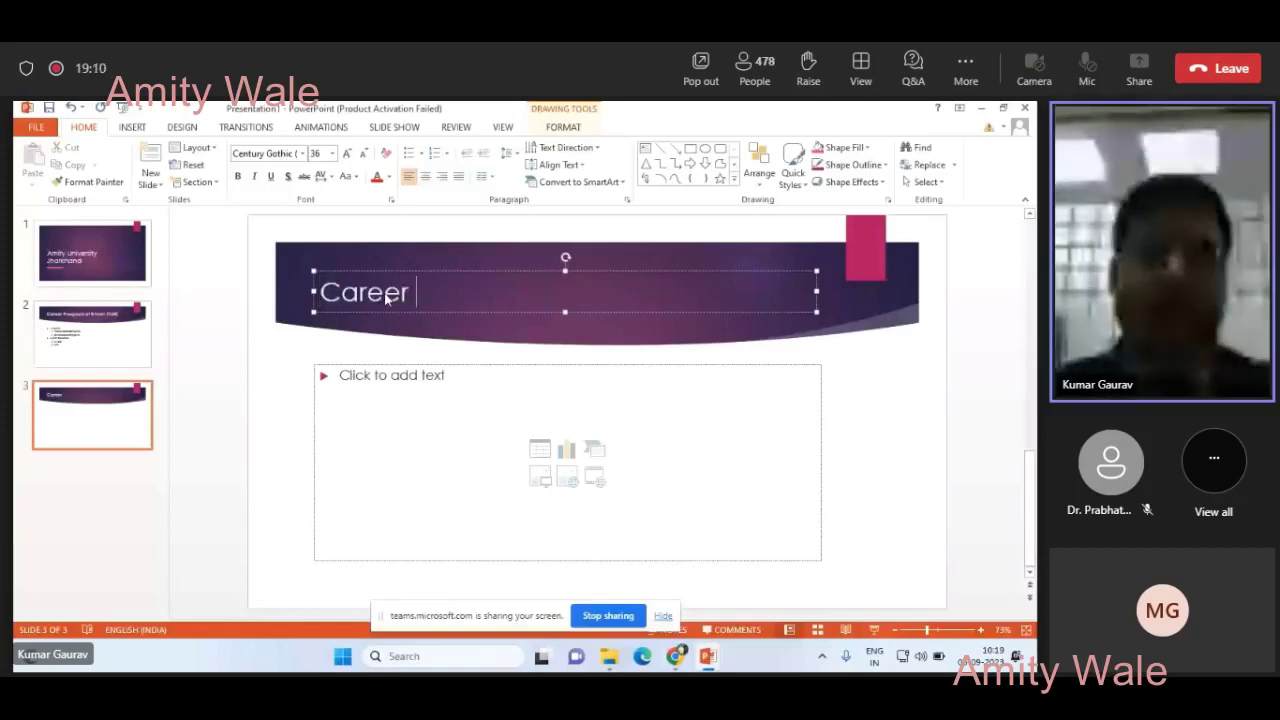
type("in IT")
left_click(350, 381)
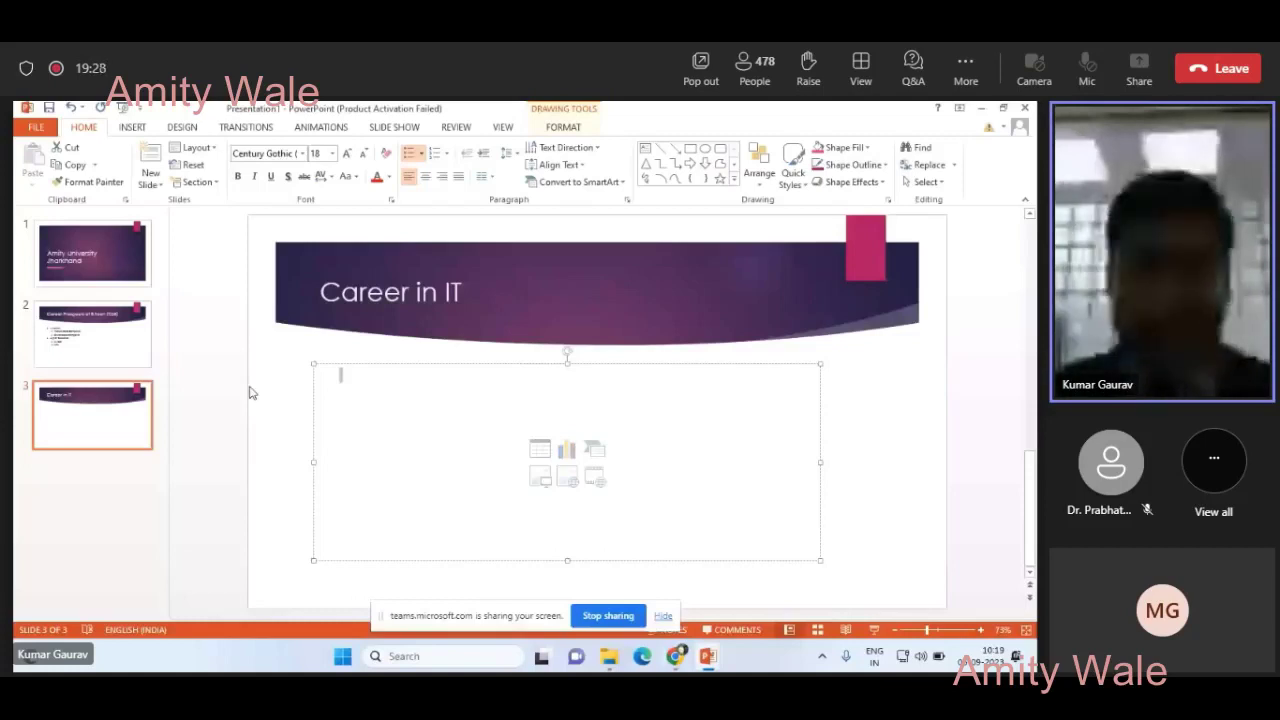
key("Page_Up")
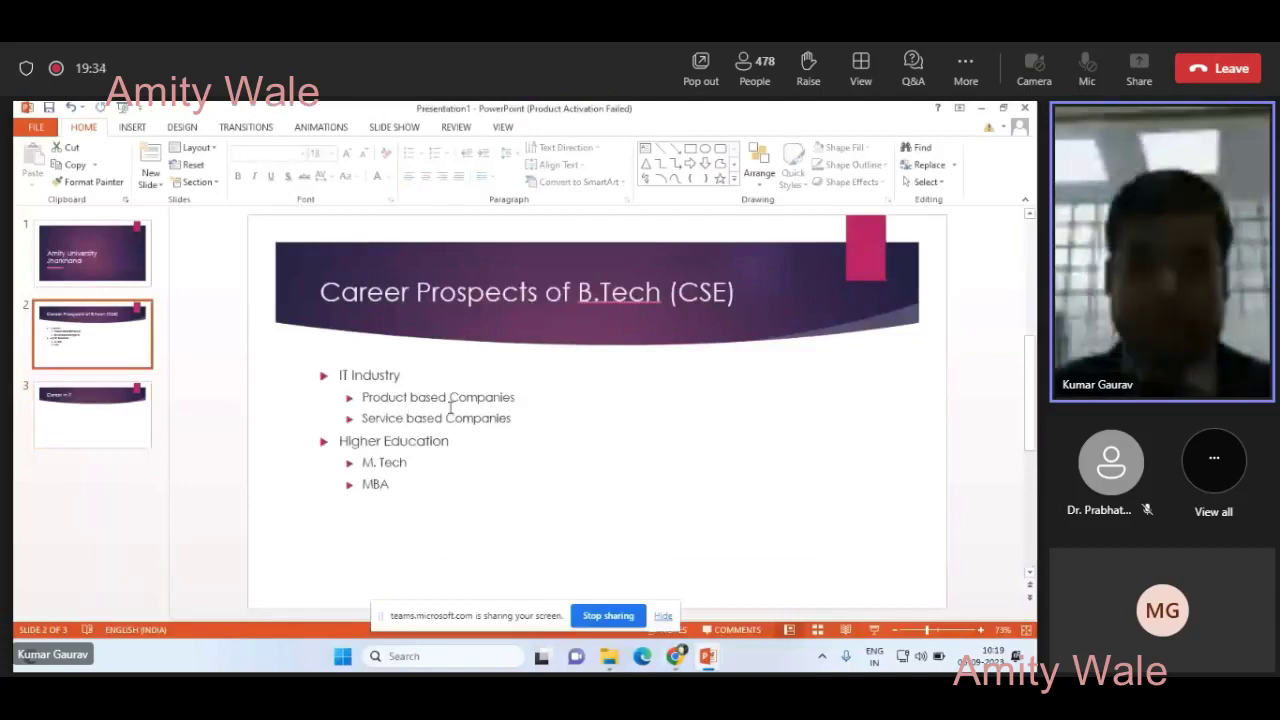
- Display slide 3, 'Career in IT', after dismissing the SmartArt gallery unused
left_click(197, 408)
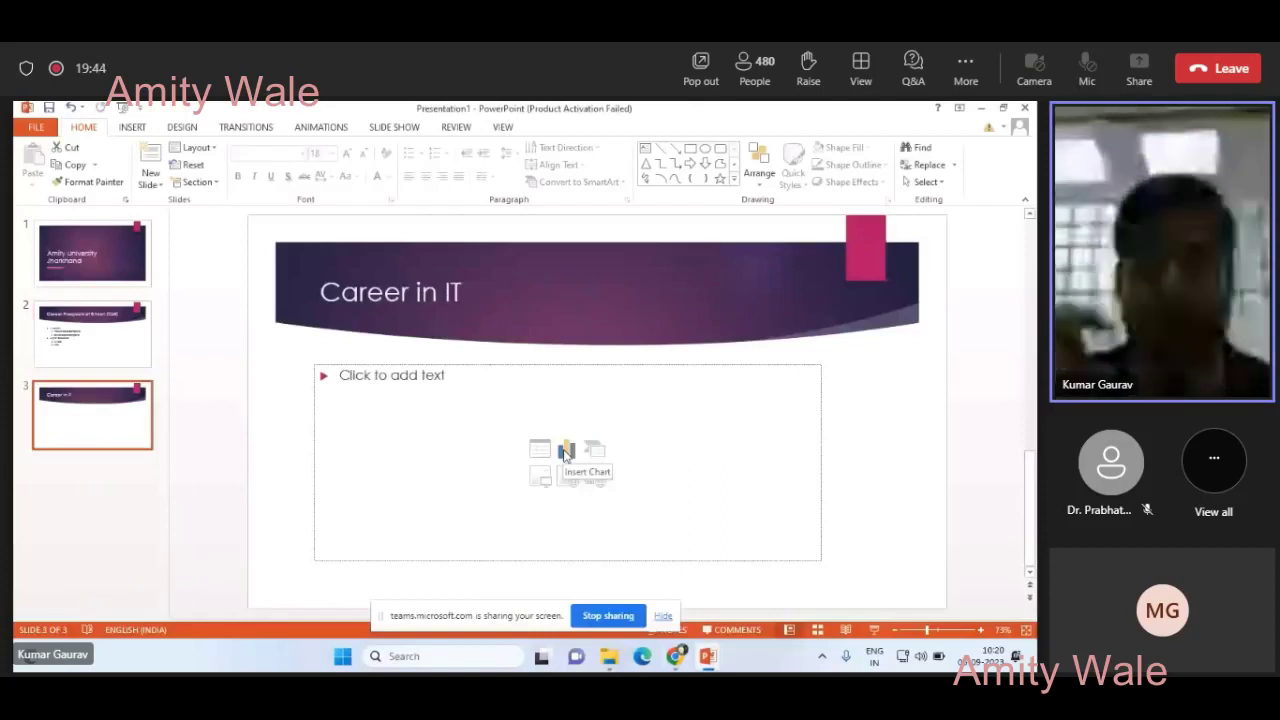
left_click(594, 449)
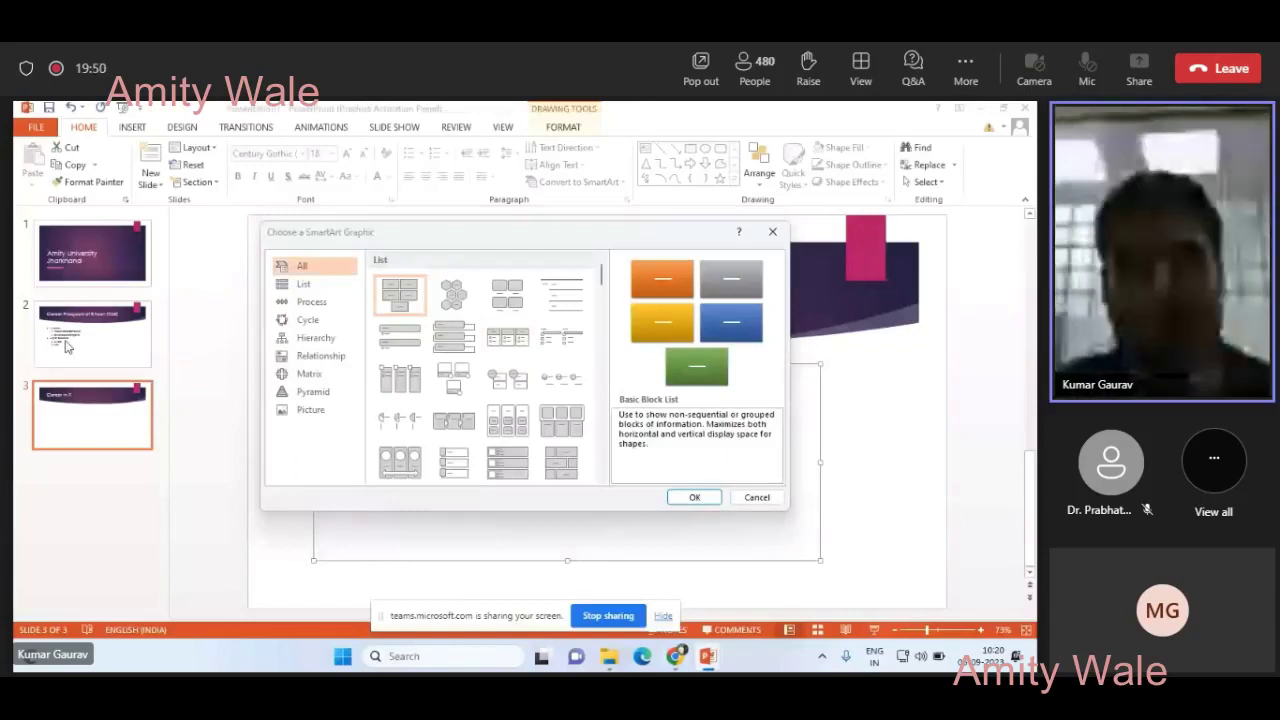
key("Escape")
left_click(114, 350)
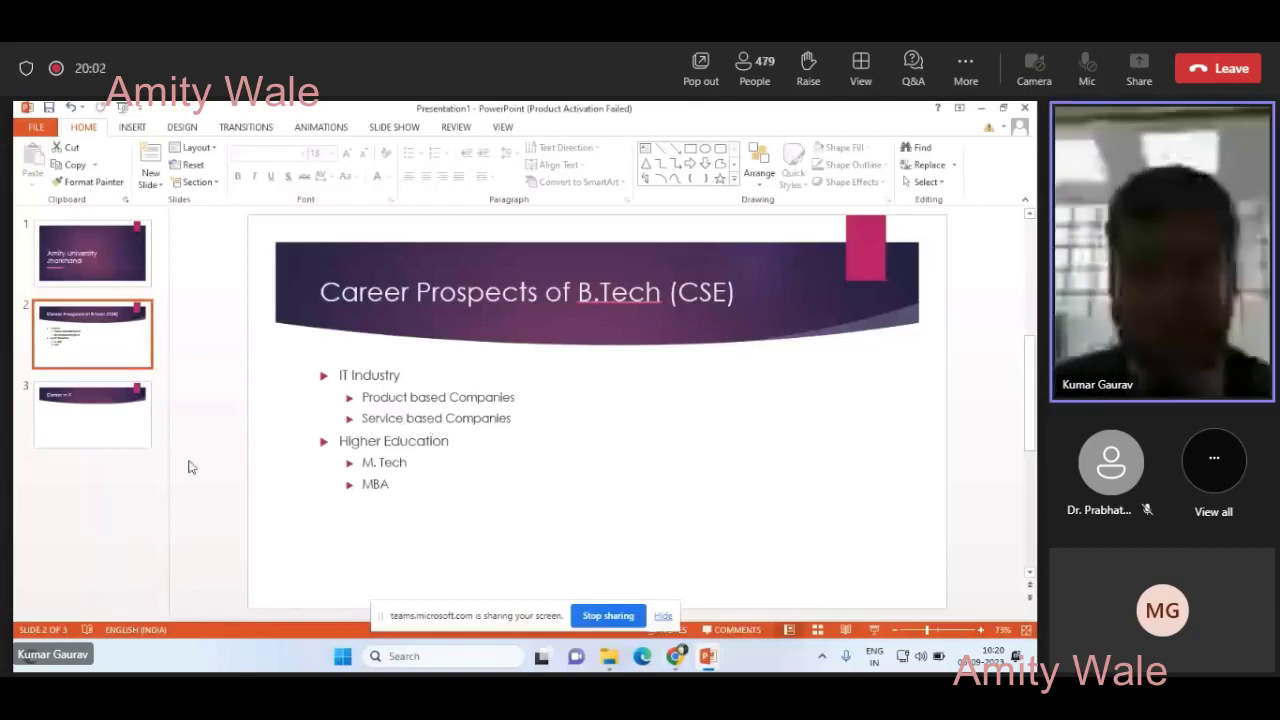
left_click(126, 448)
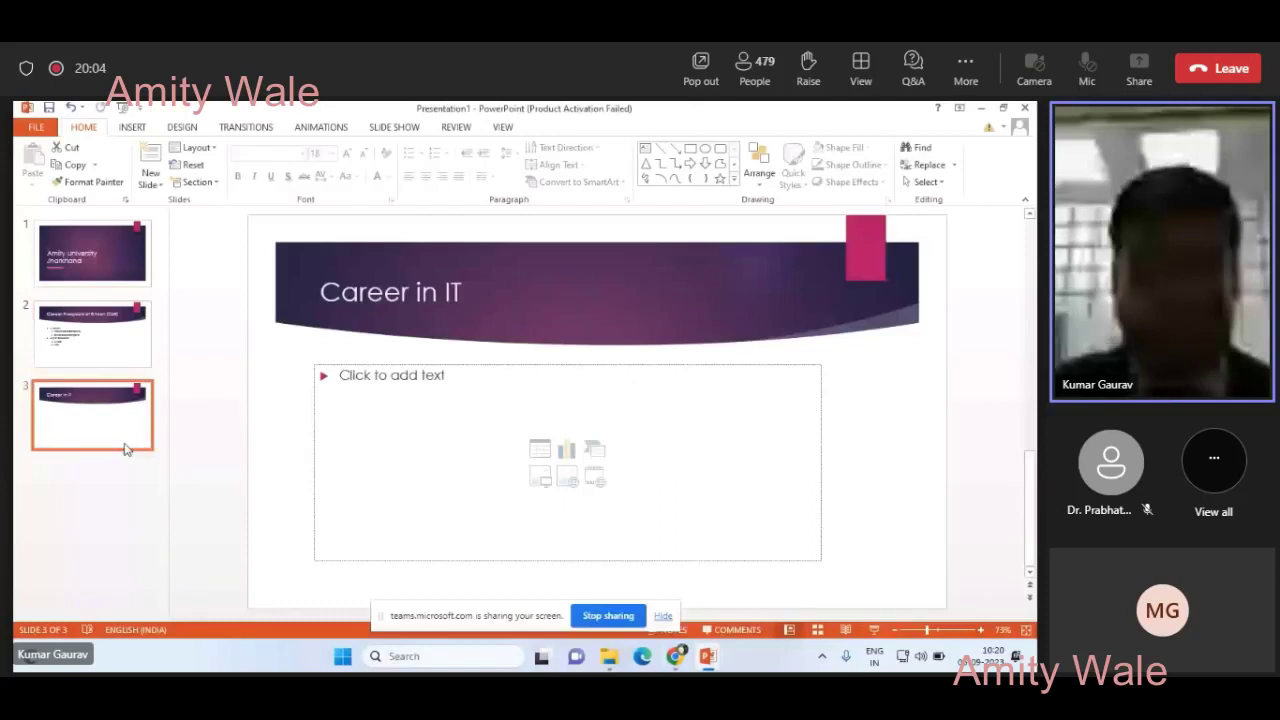
- Insert a Horizontal Multi-Level Hierarchy SmartArt from the Hierarchy category into the Career in IT placeholder
left_click(596, 450)
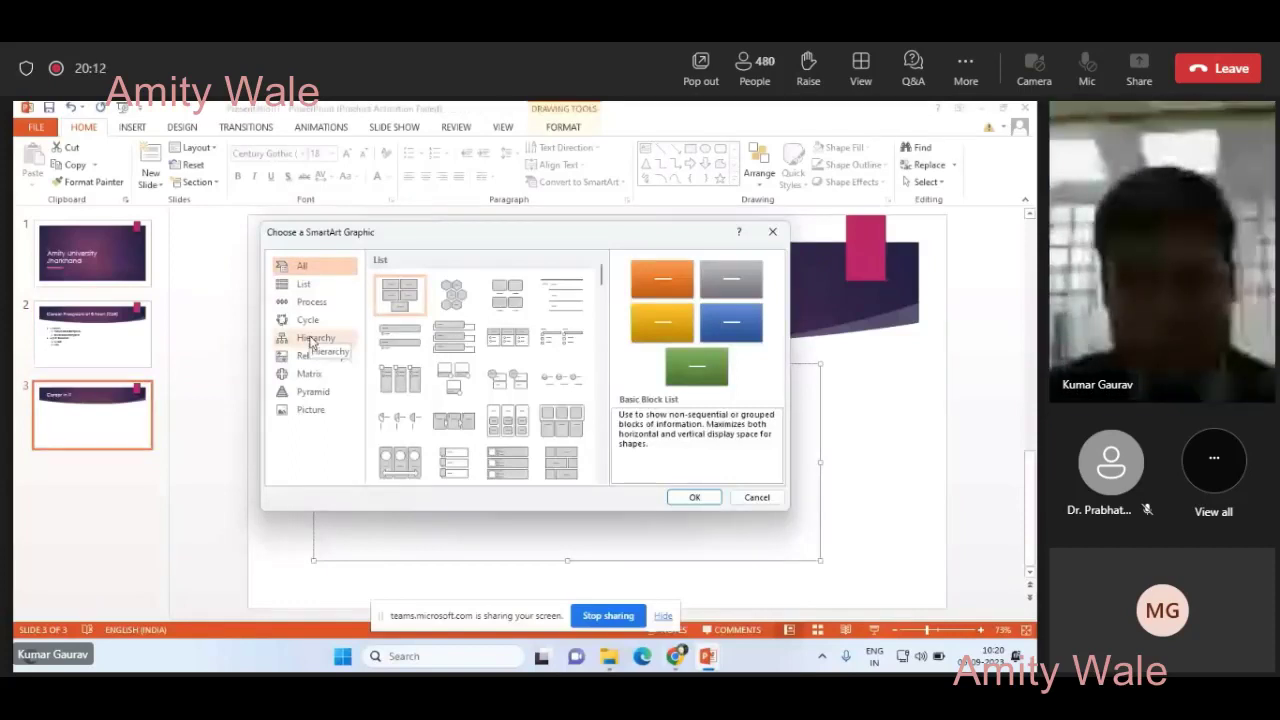
left_click(313, 339)
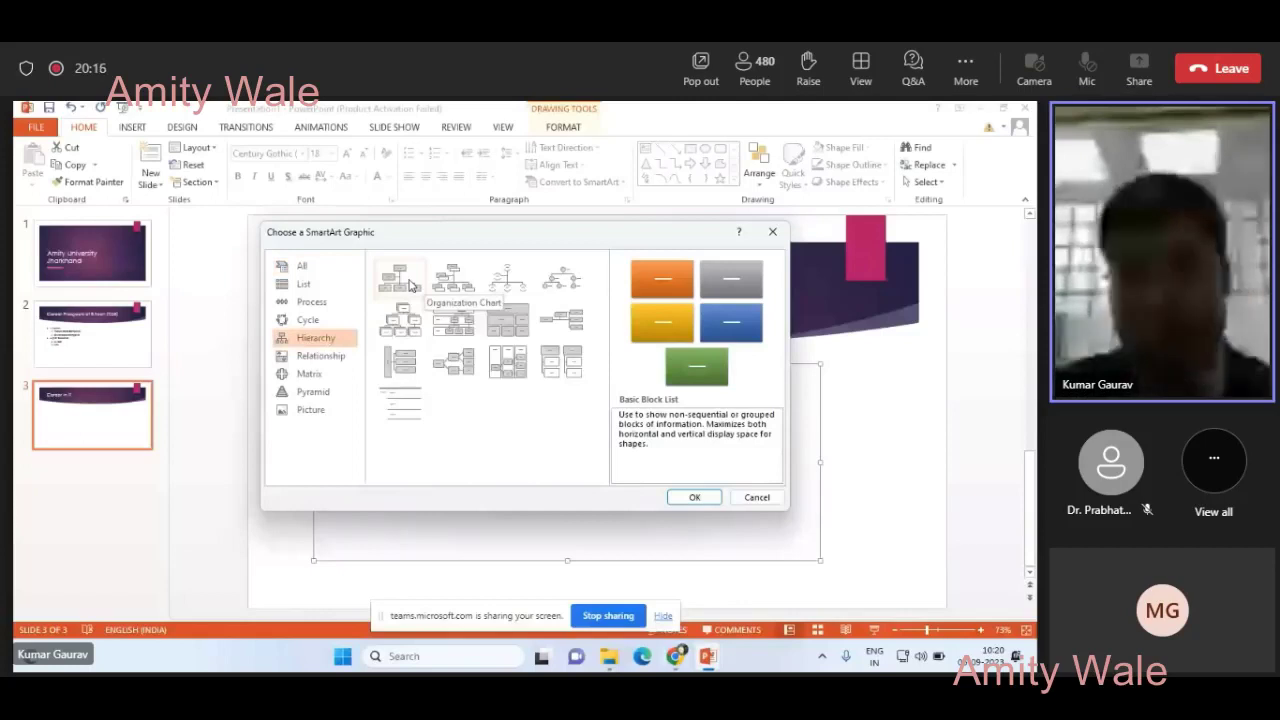
left_click(401, 362)
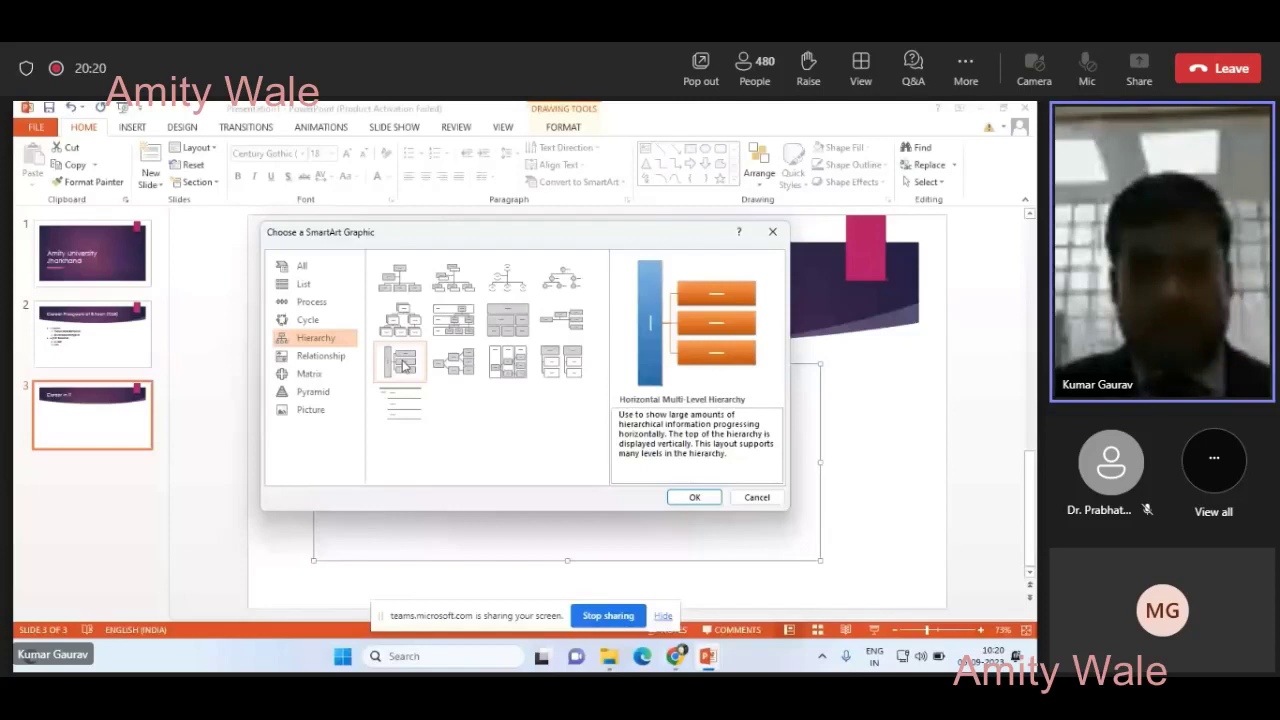
double_click(402, 364)
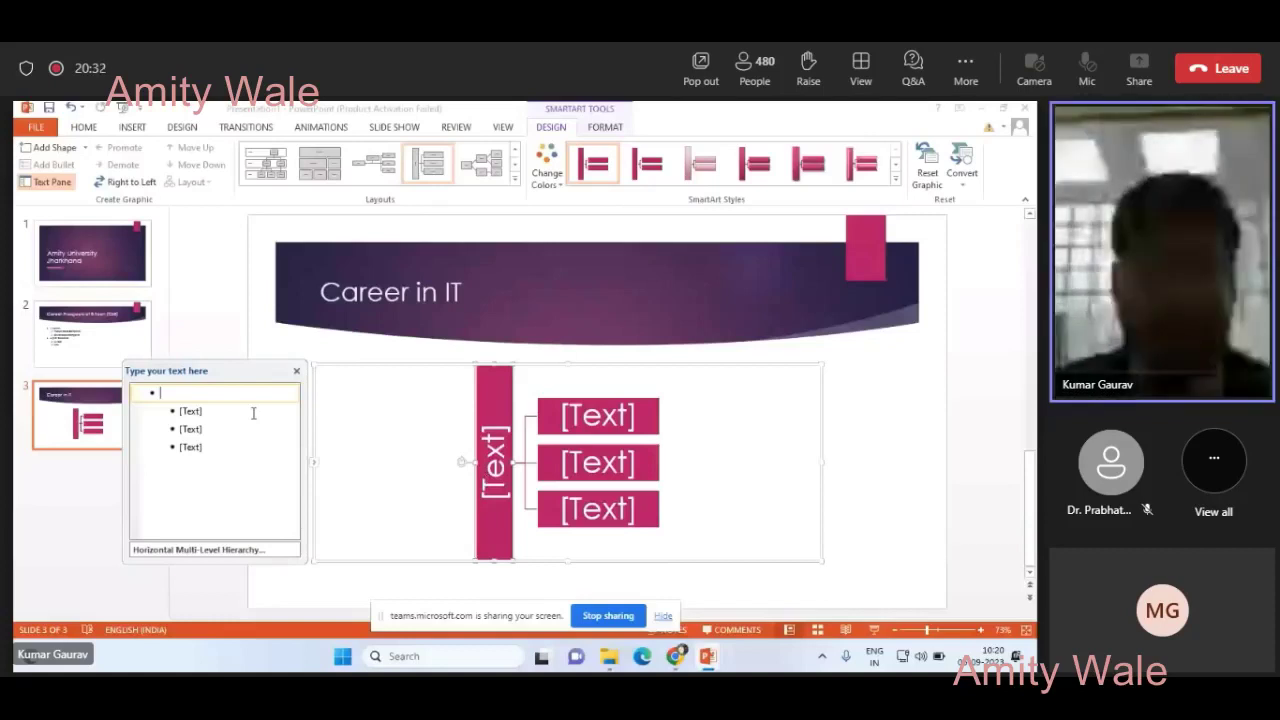
key("Page_Up")
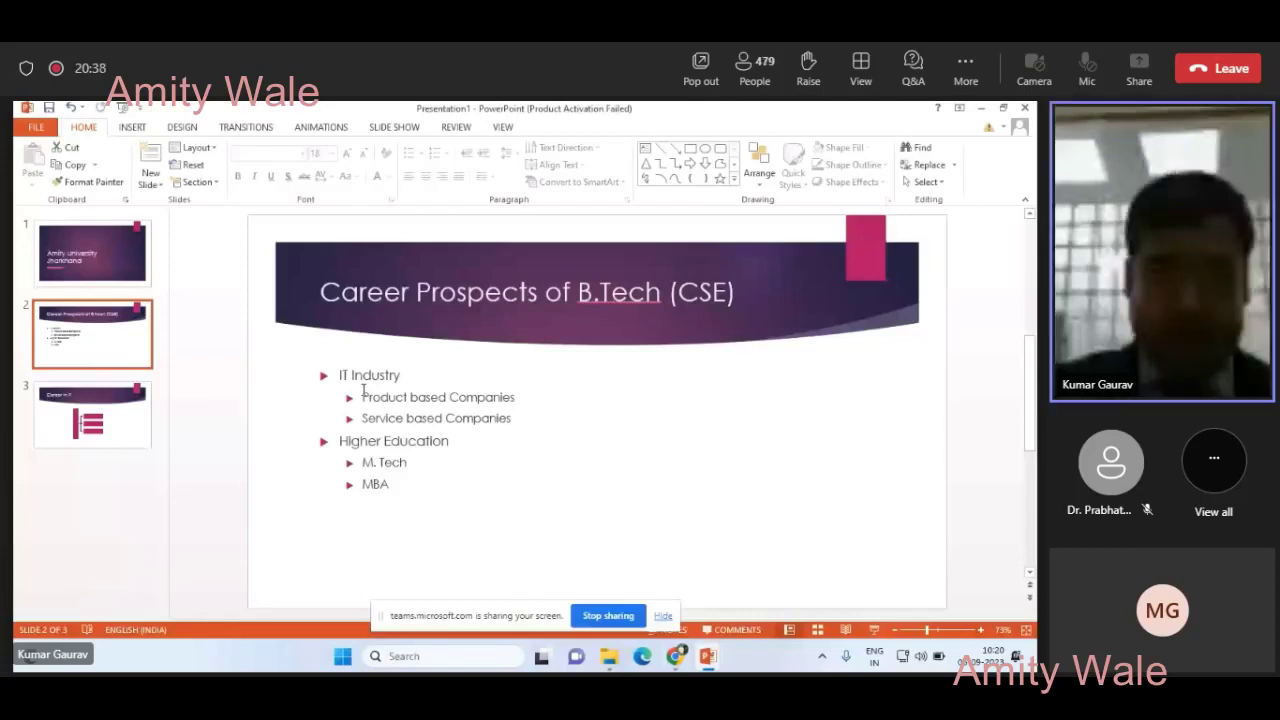
- Set the hierarchy's top-level entry to 'IT Industry'
left_click_drag(352, 375, 405, 375)
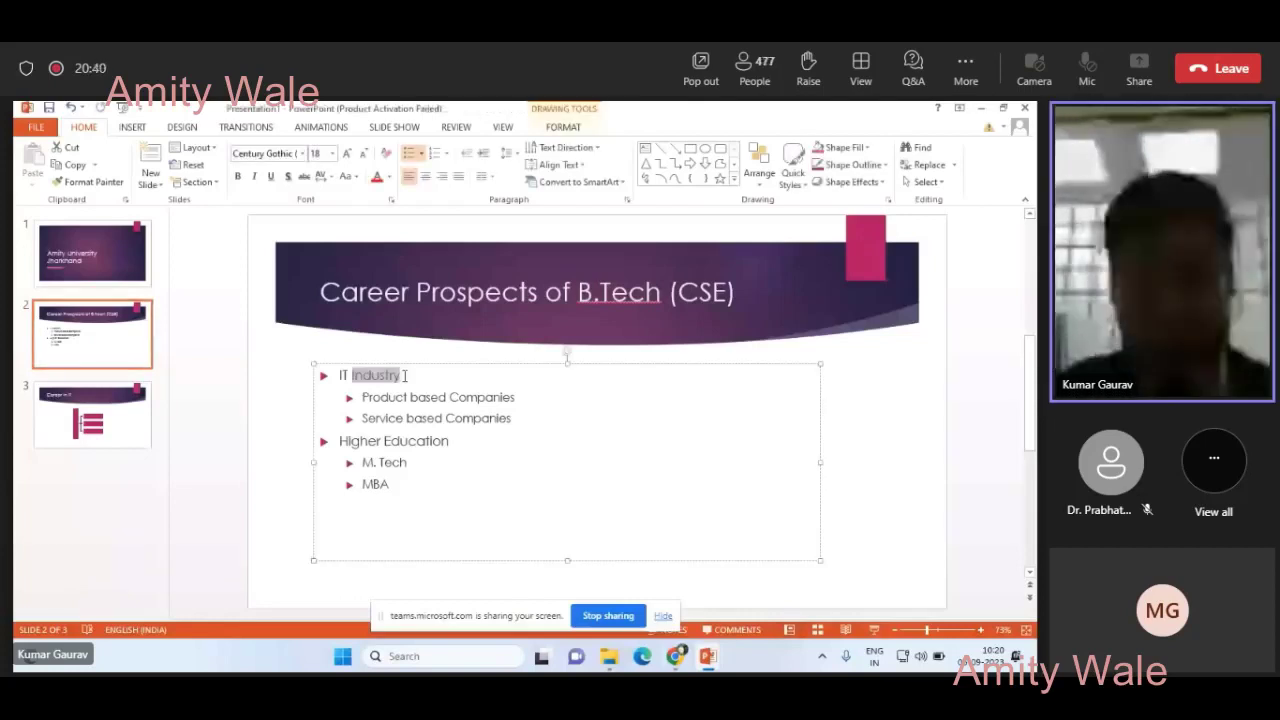
scroll(460, 449, "down", 2)
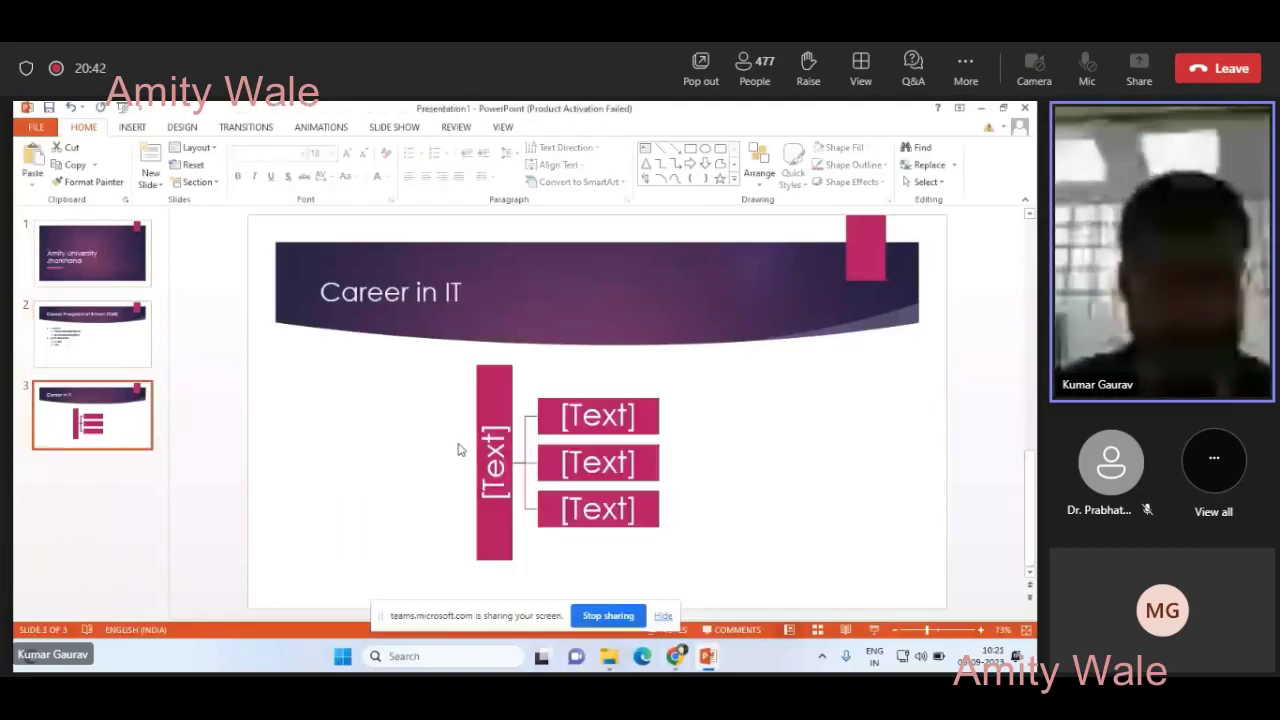
left_click(458, 449)
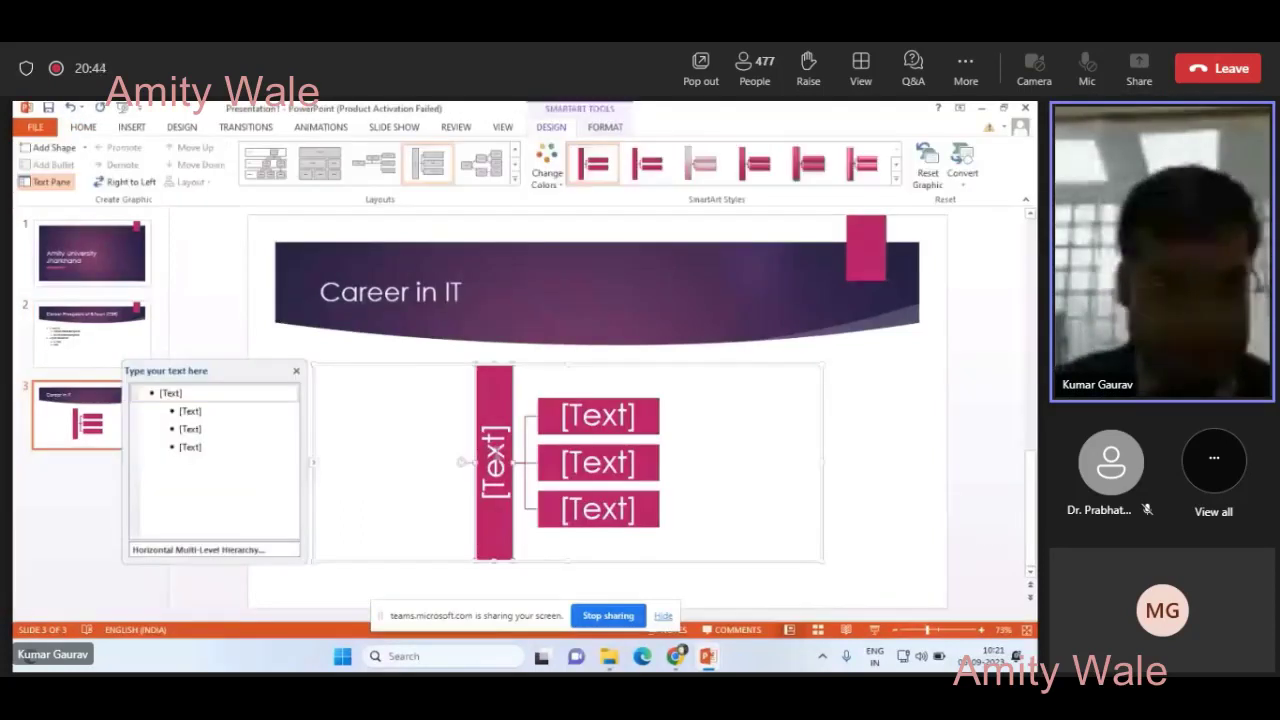
left_click(181, 393)
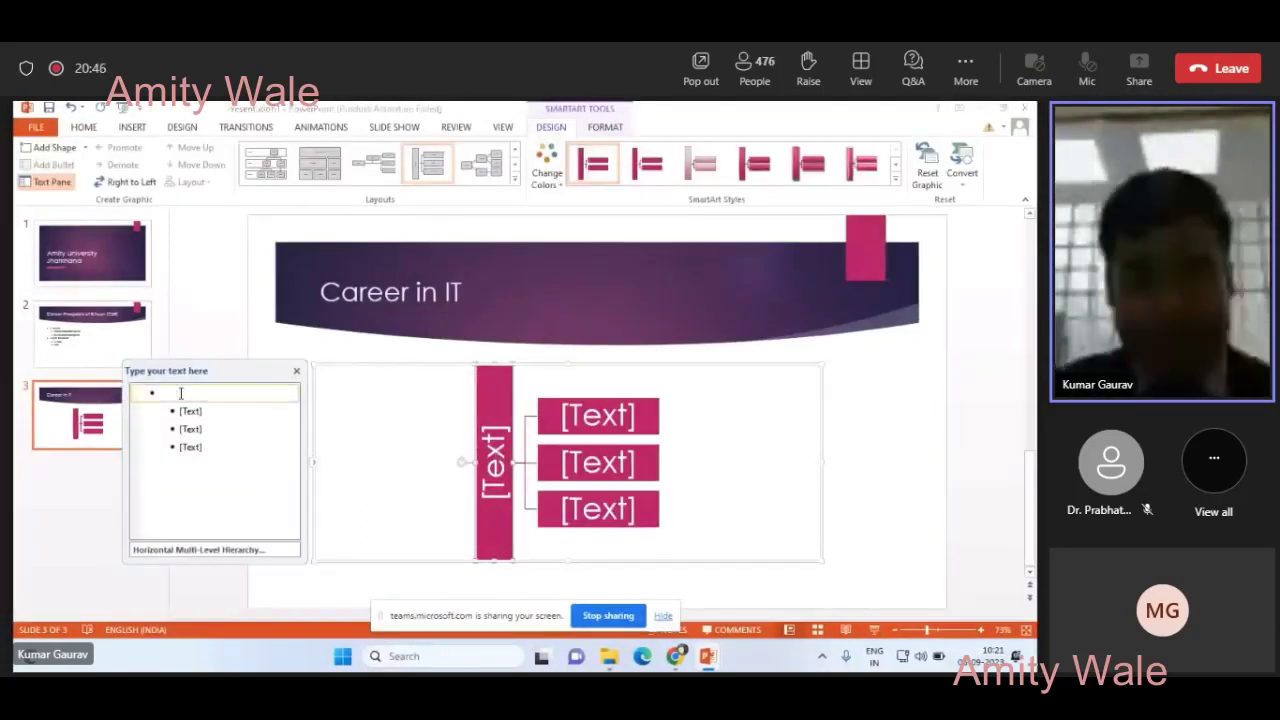
type("IT Industry")
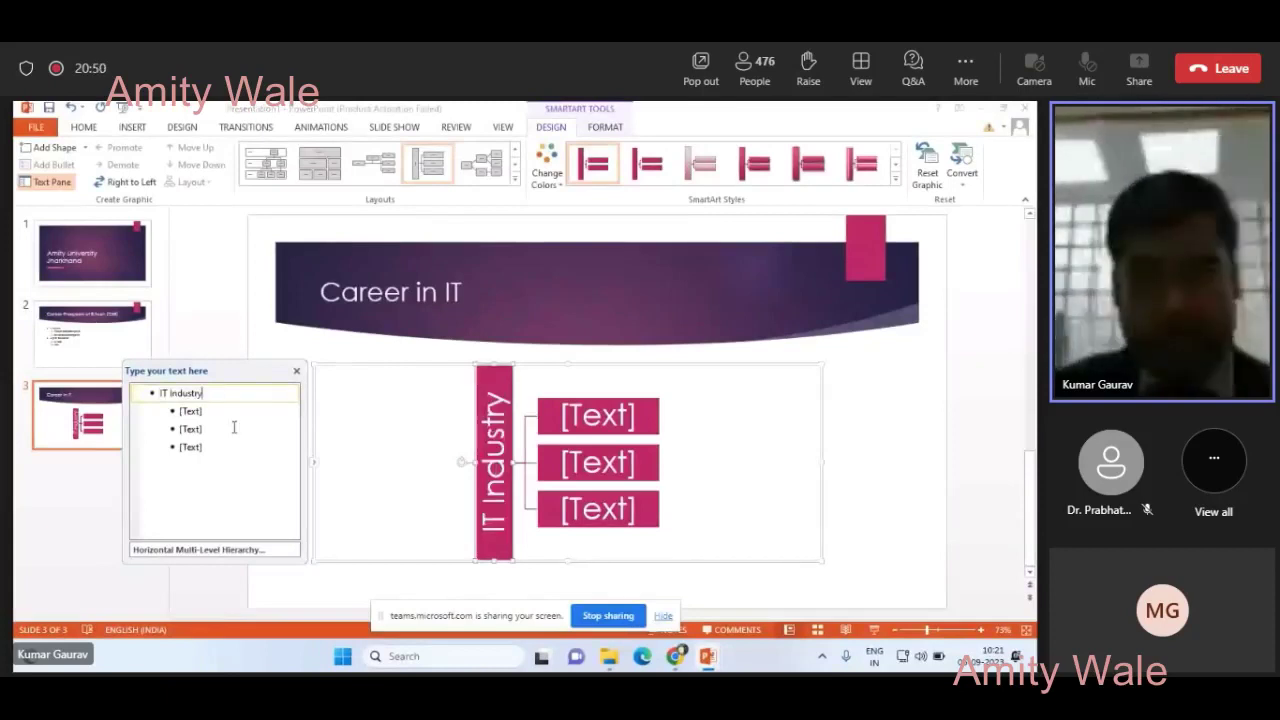
- Select the 'Product based Companies' line on the Career Prospects slide
left_click(92, 333)
left_click(515, 397)
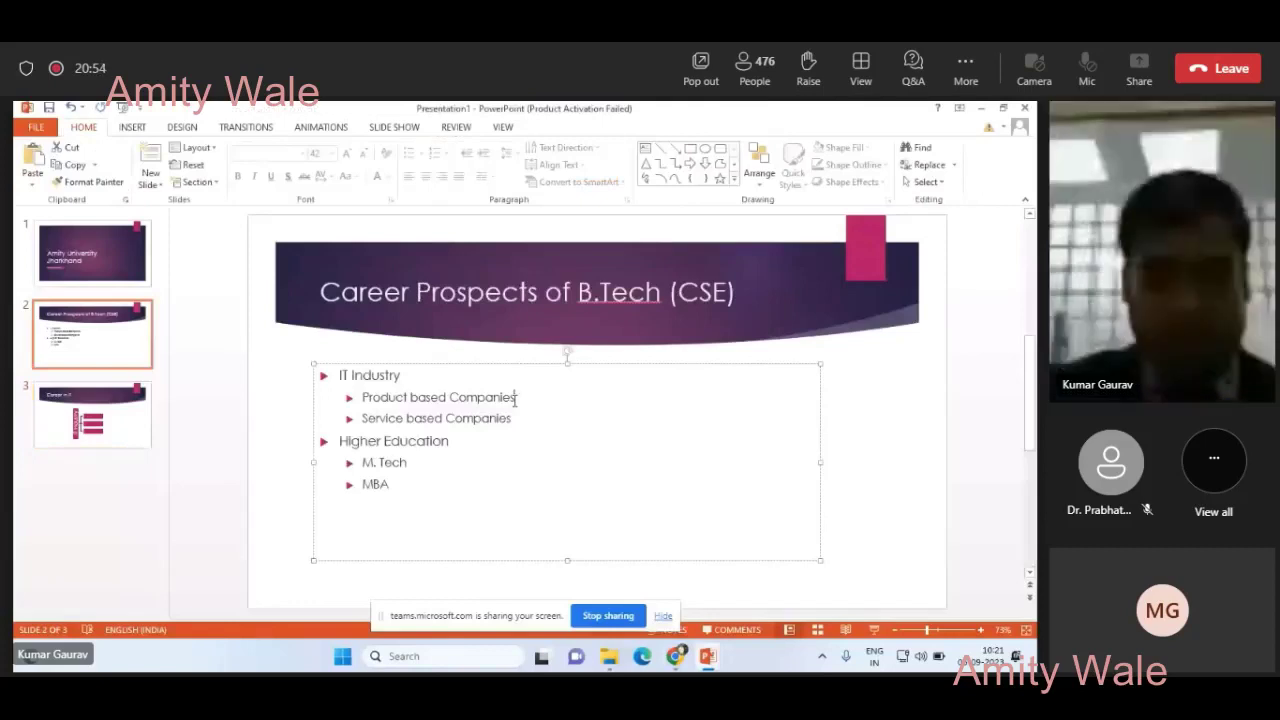
key("ctrl+shift+Left")
key("ctrl+shift+Left")
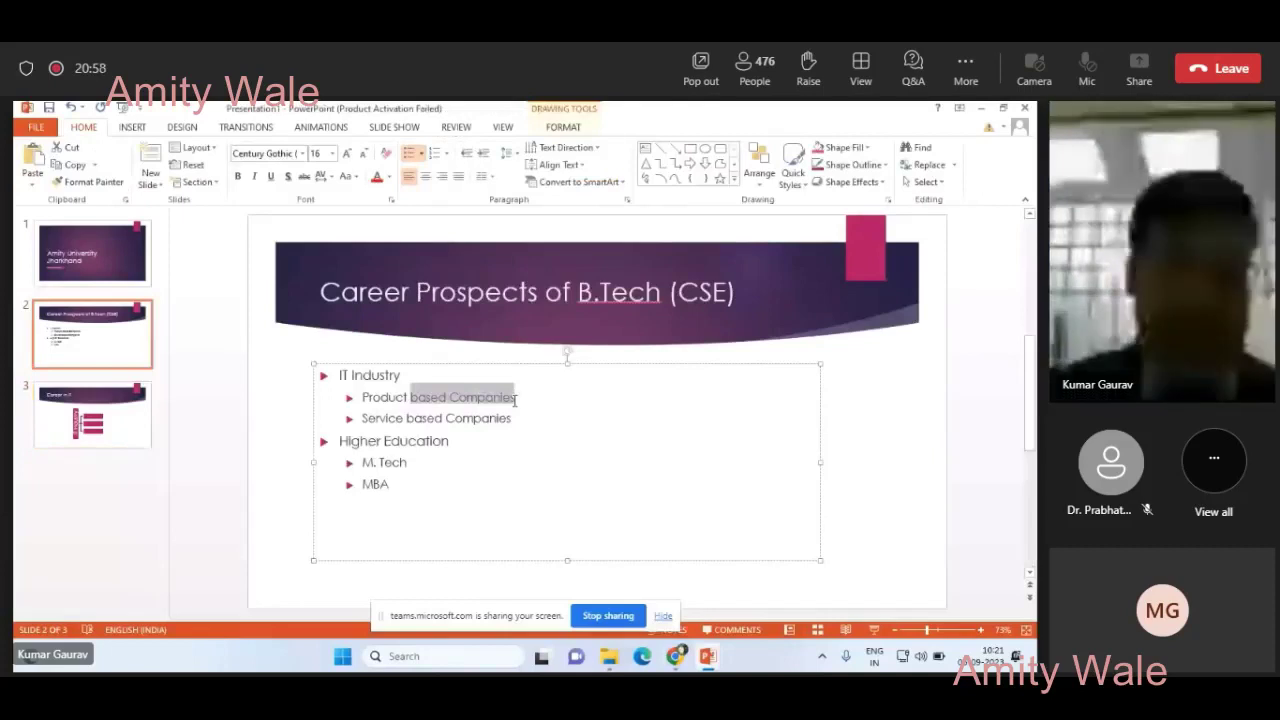
key("ctrl+shift+Left")
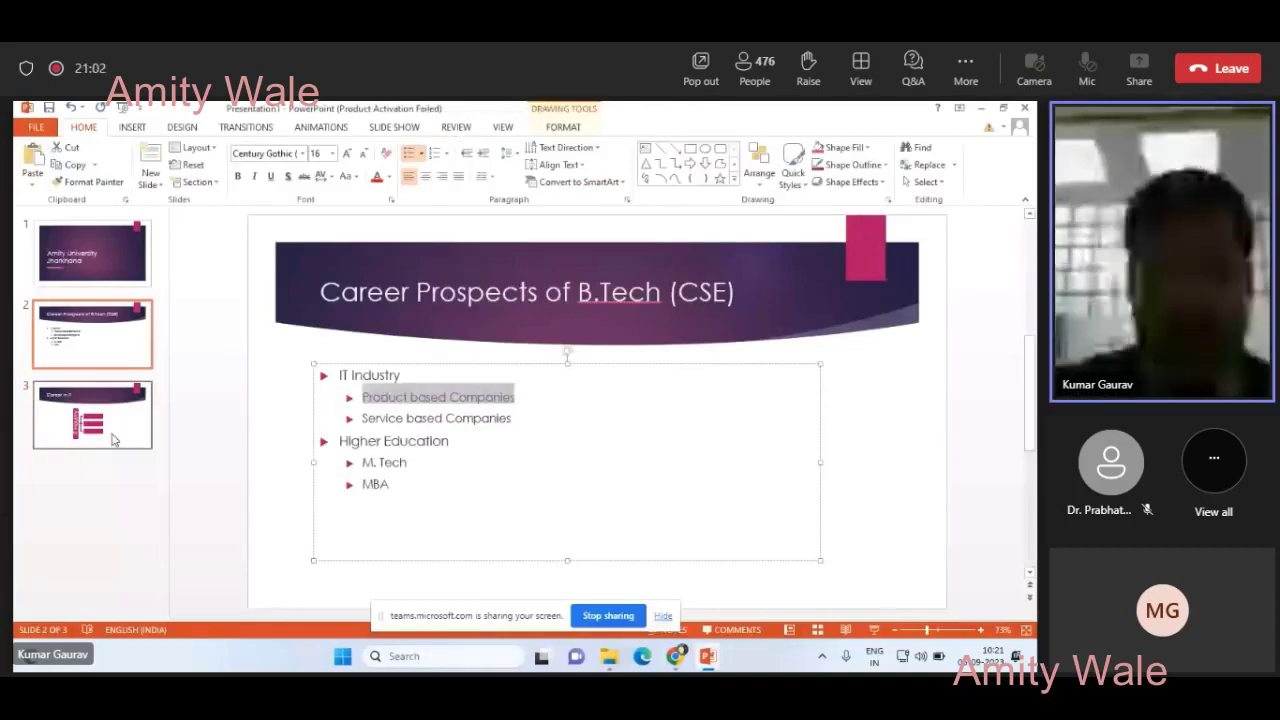
- Paste the line into the second hierarchy sub-entry and change it to 'Service based Companies'
left_click(113, 440)
left_click(595, 425)
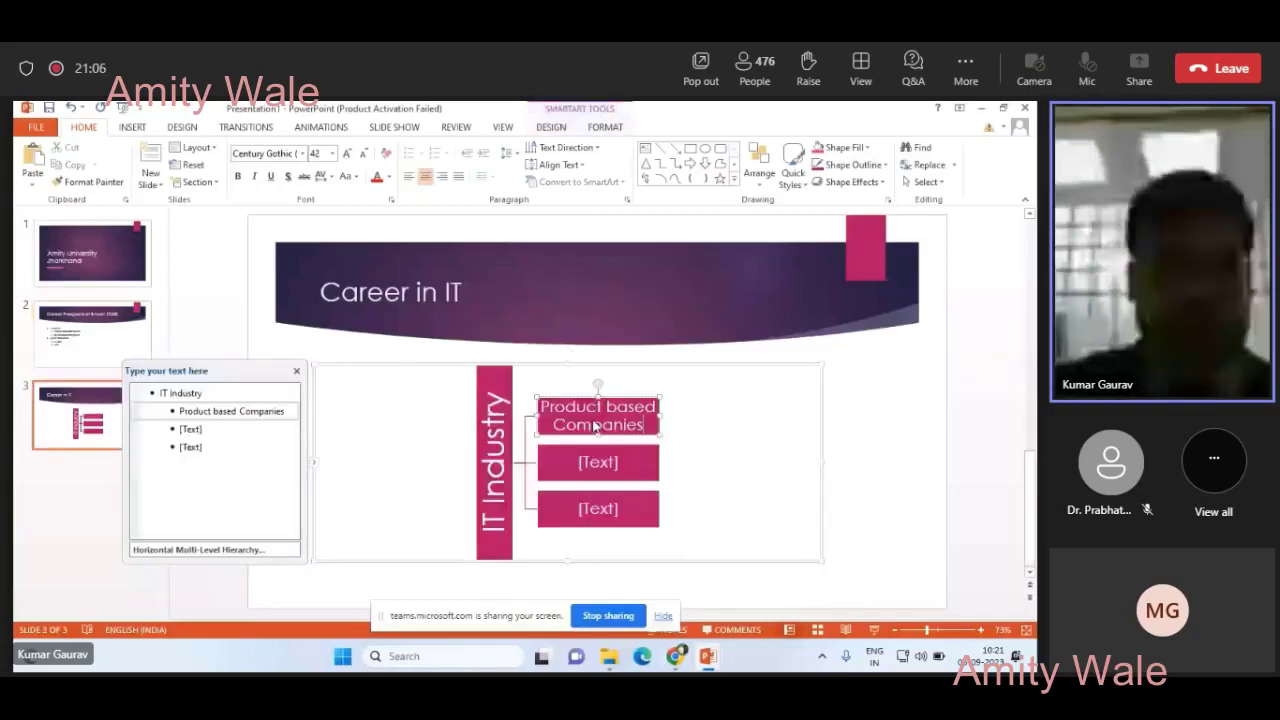
left_click(207, 429)
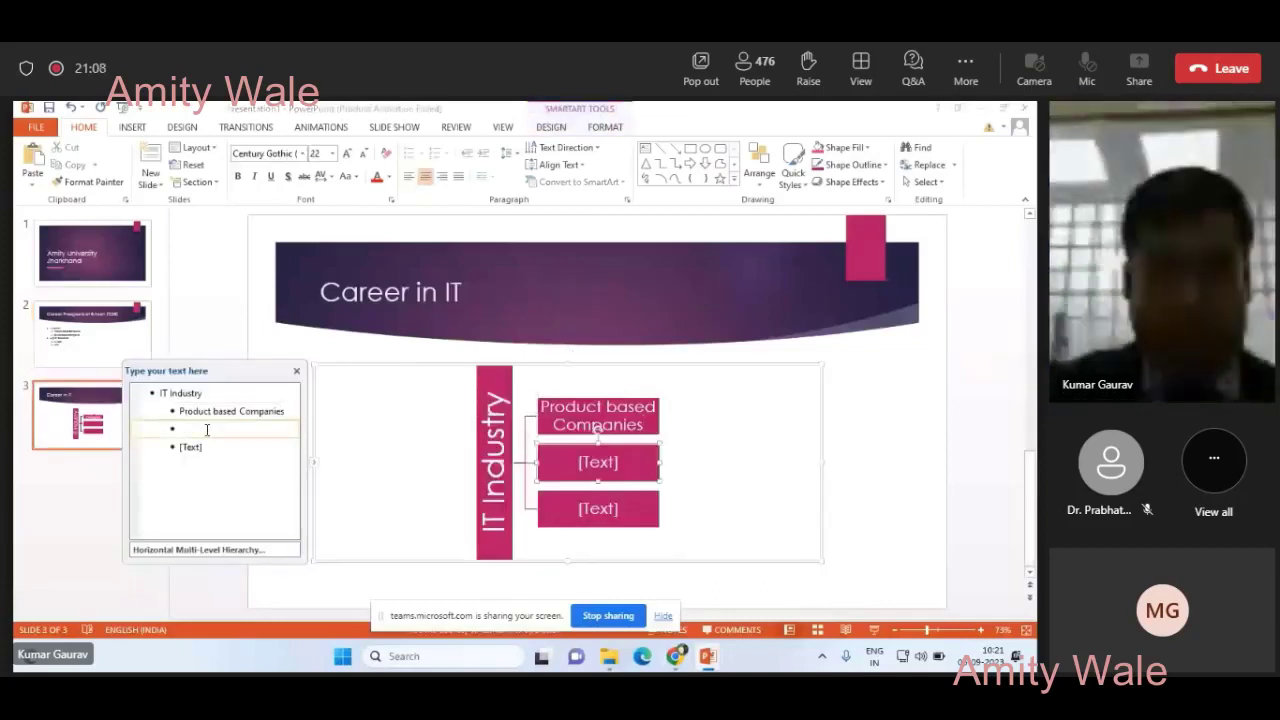
type("Produc based Companies")
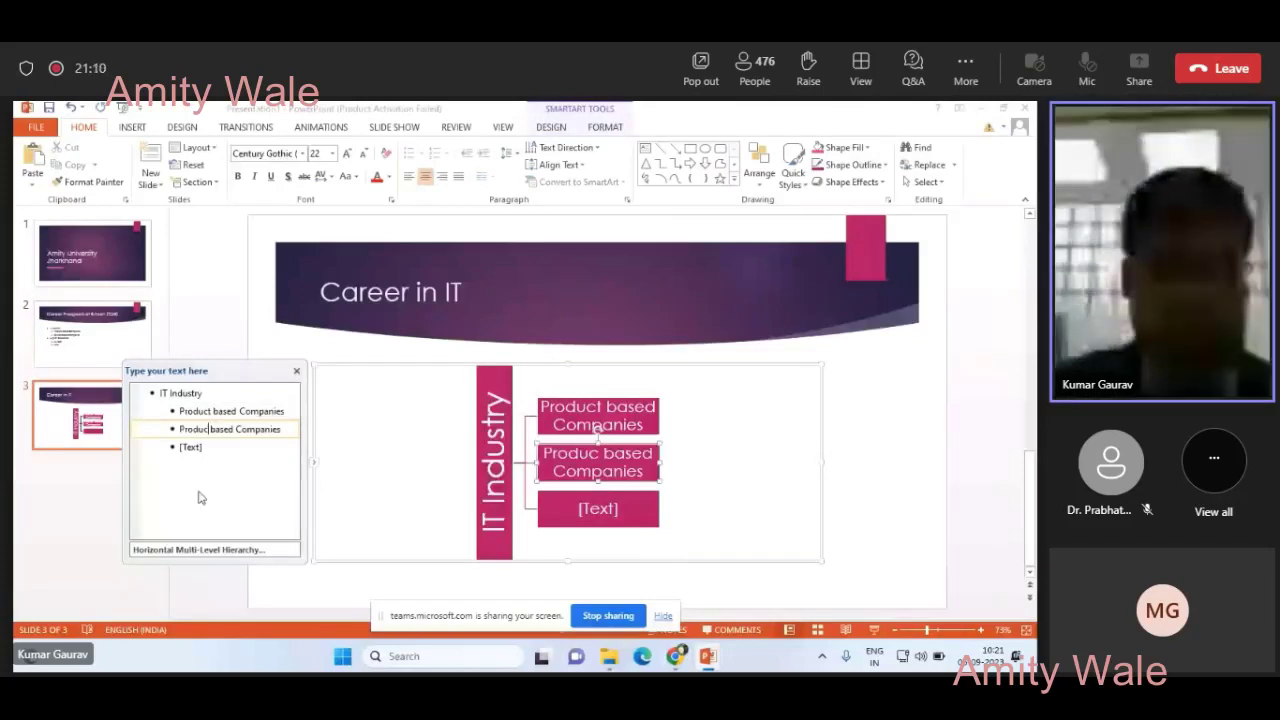
key("BackSpace")
key("BackSpace")
key("BackSpace")
key("BackSpace")
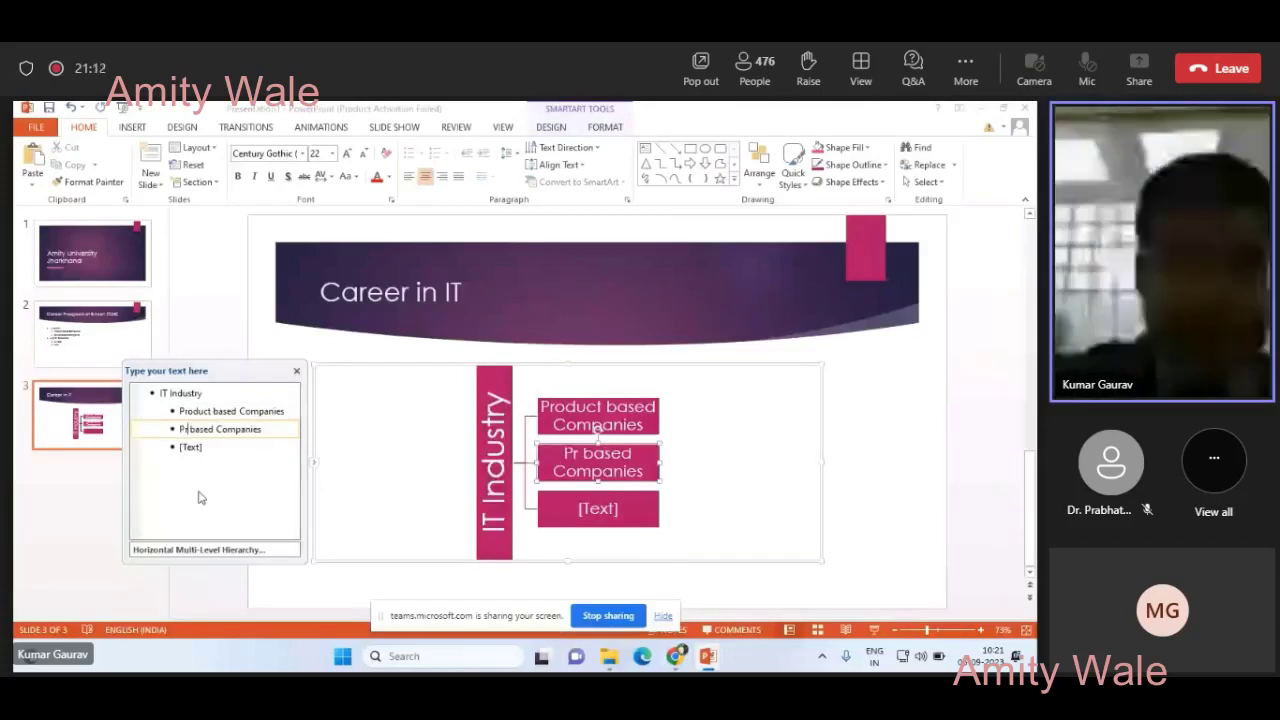
key("BackSpace")
key("BackSpace")
type("sERV")
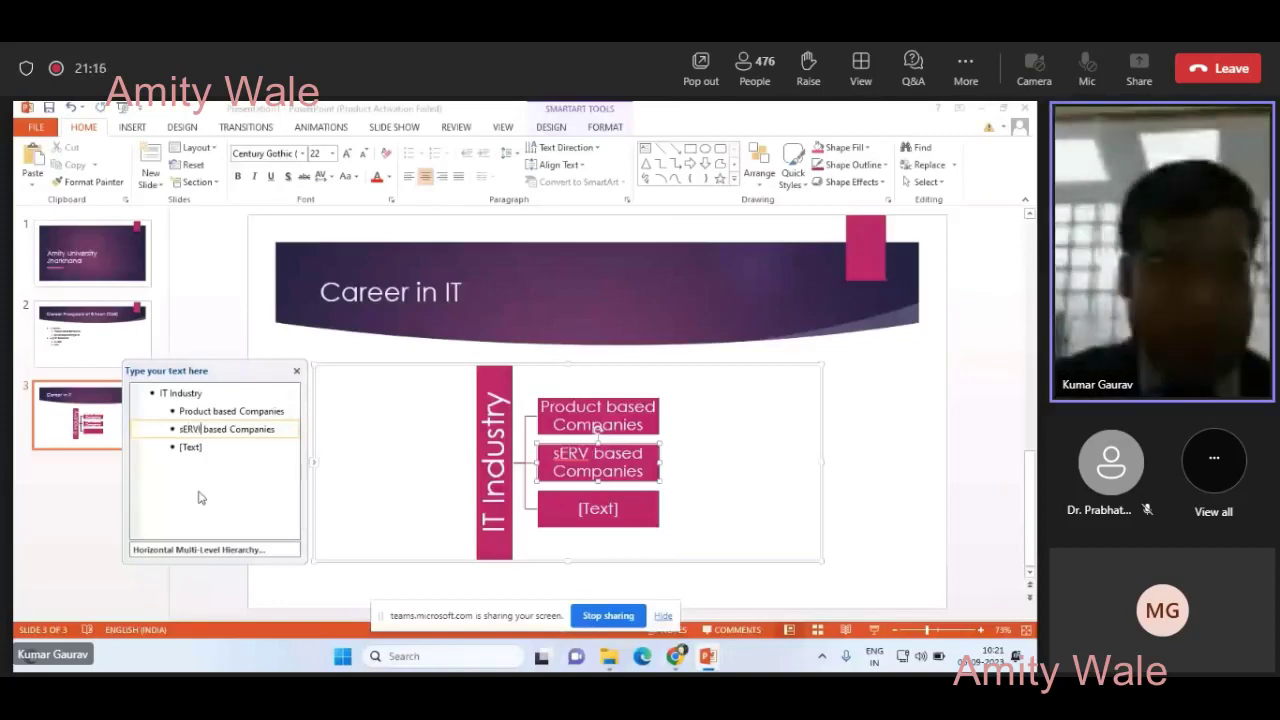
key("BackSpace")
key("BackSpace")
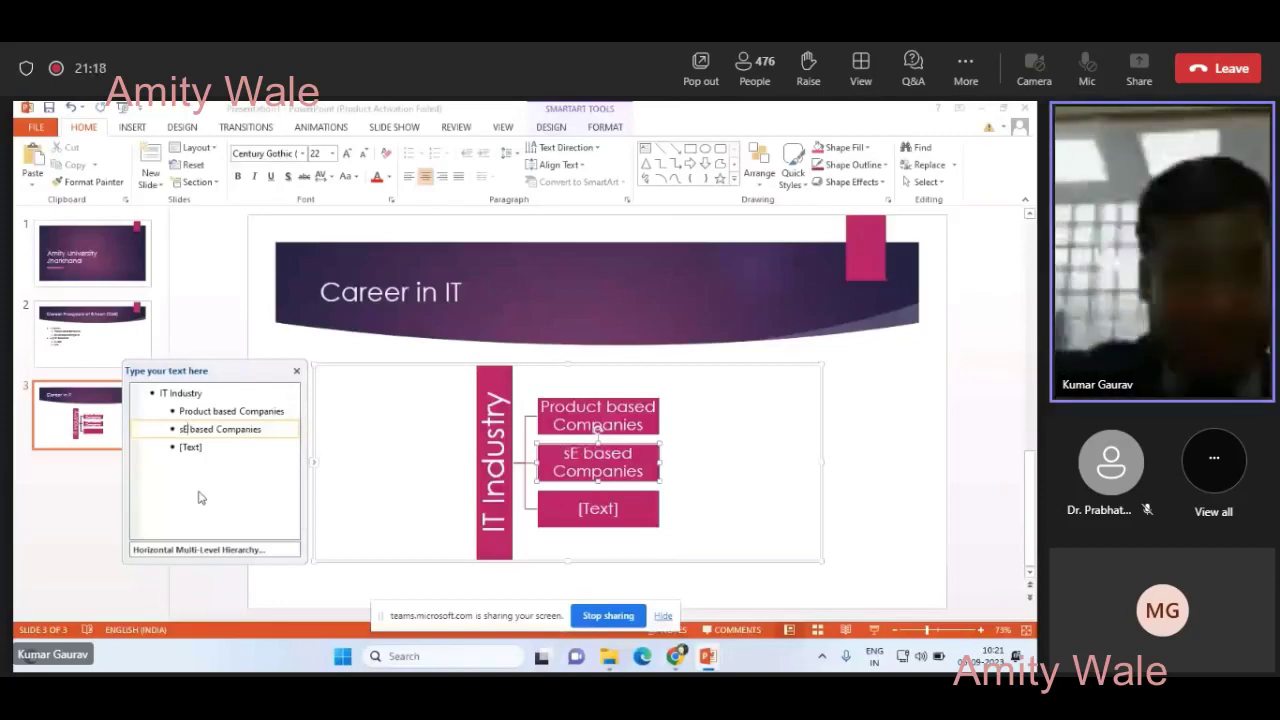
type("ervice")
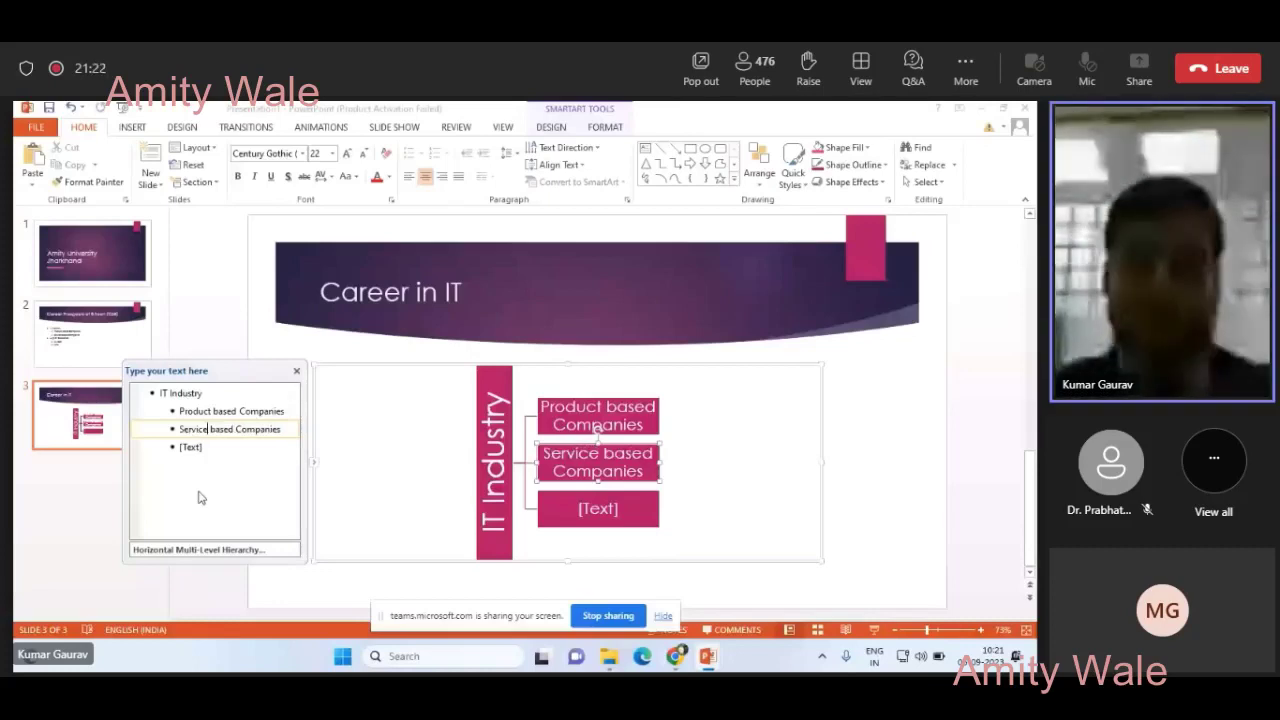
- Promote the hierarchy's third entry to a new empty top-level item
left_click(120, 428)
key("Up")
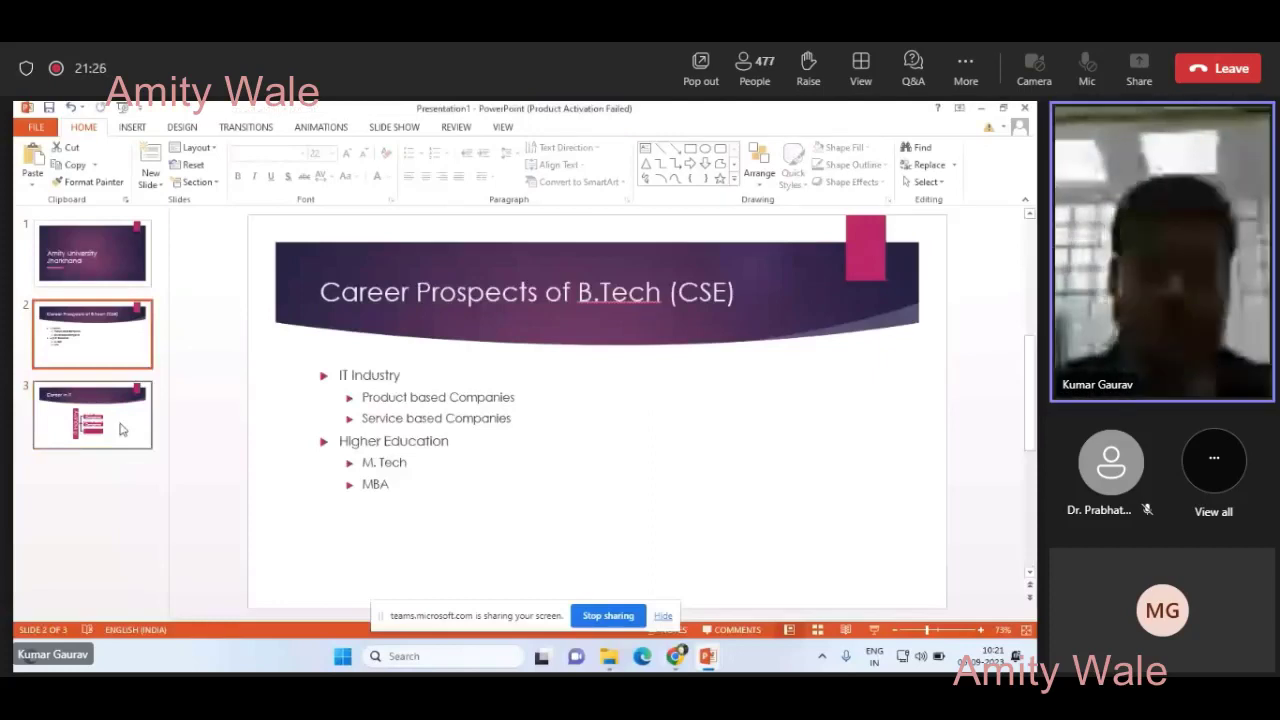
left_click(120, 428)
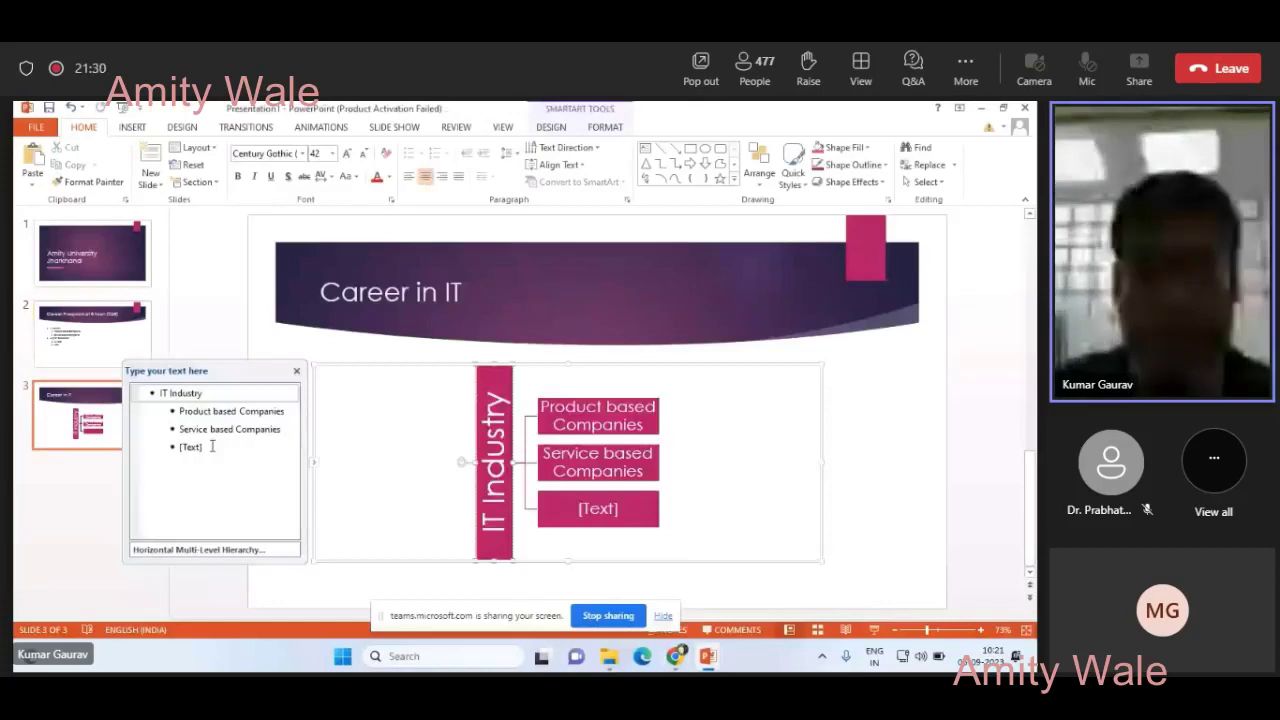
left_click(212, 447)
key("shift+Tab")
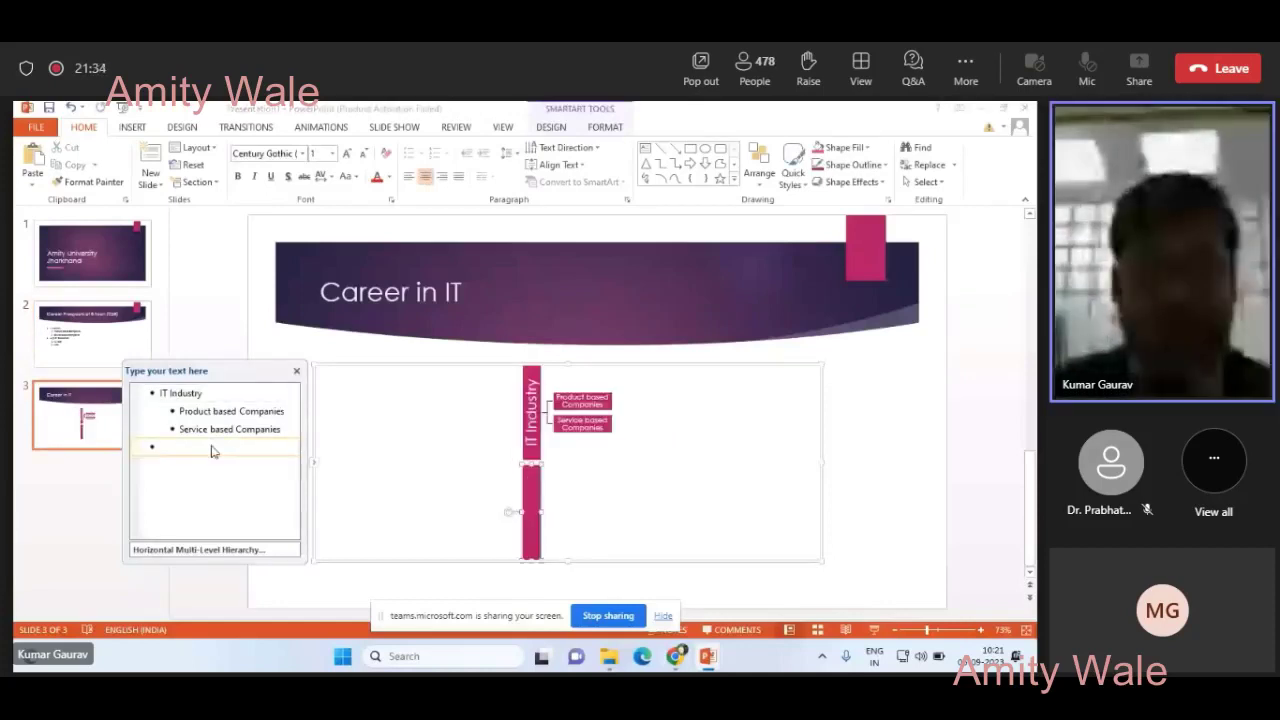
left_click(79, 350)
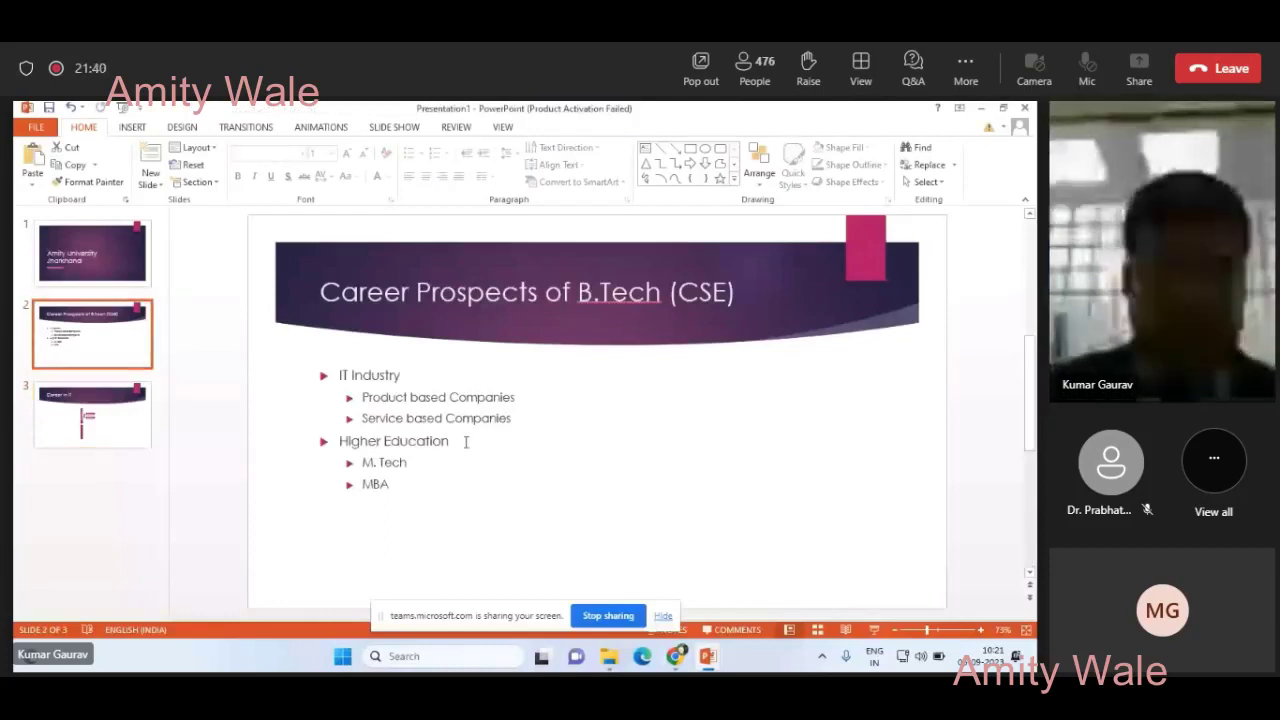
- Fill the empty top-level hierarchy entry with 'Higher Education', with sub-items 'M.Tech' and 'MBA'
left_click_drag(432, 441, 452, 441)
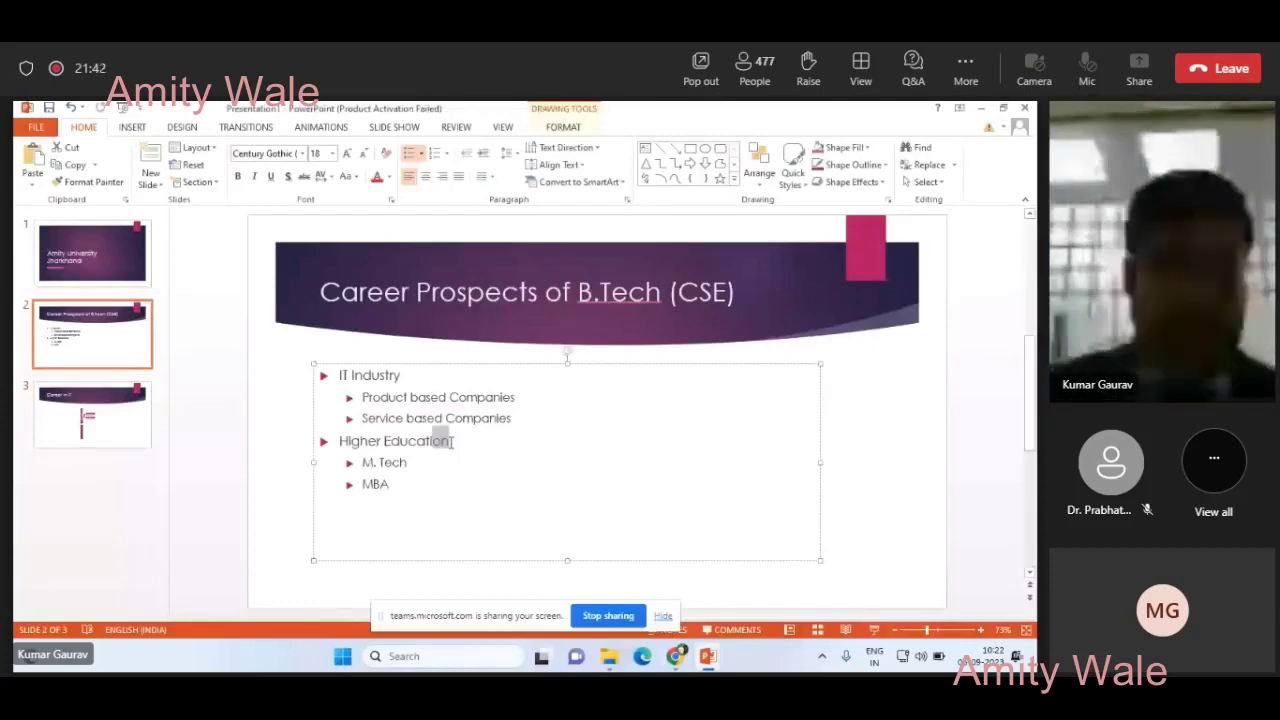
key("alt+Tab")
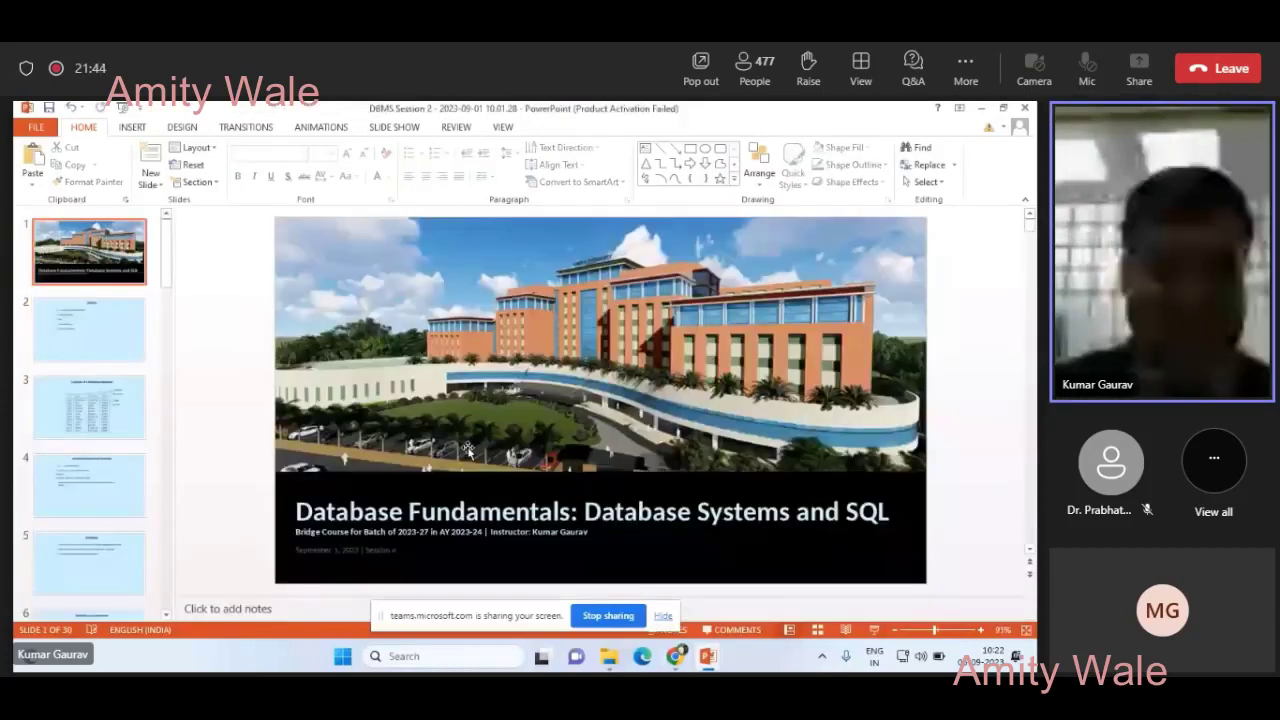
key("alt+Tab")
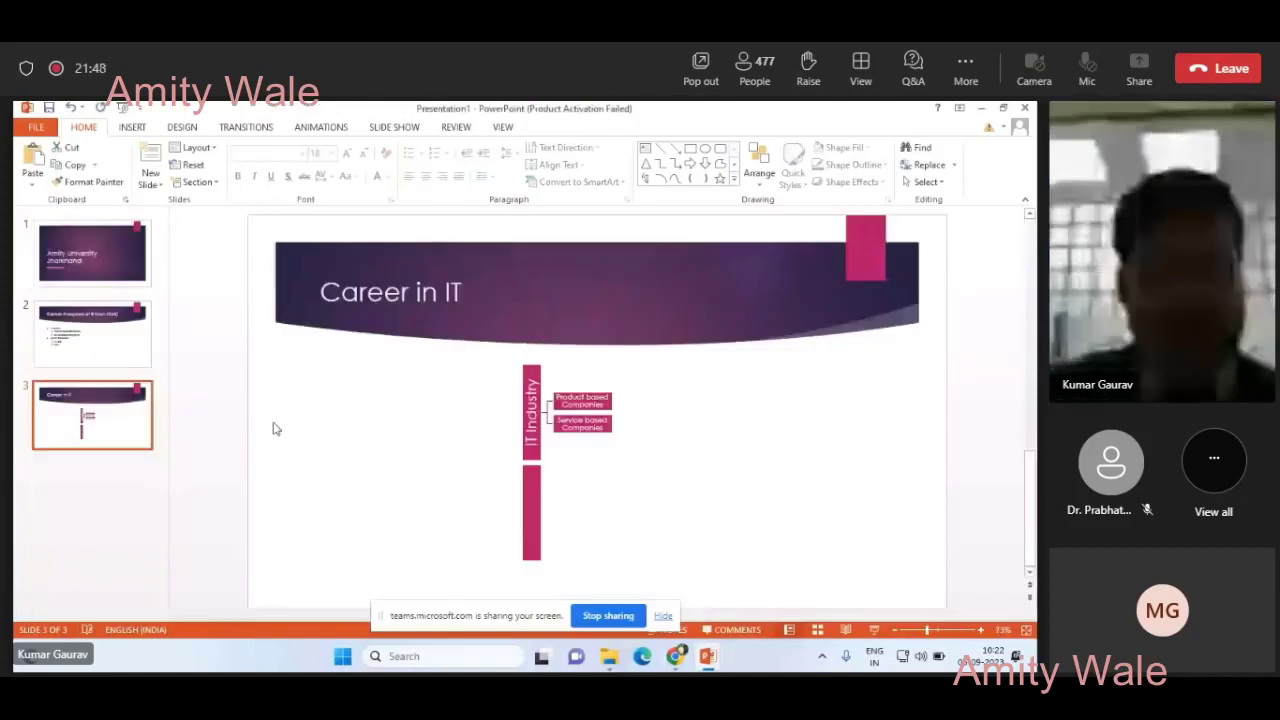
left_click(190, 449)
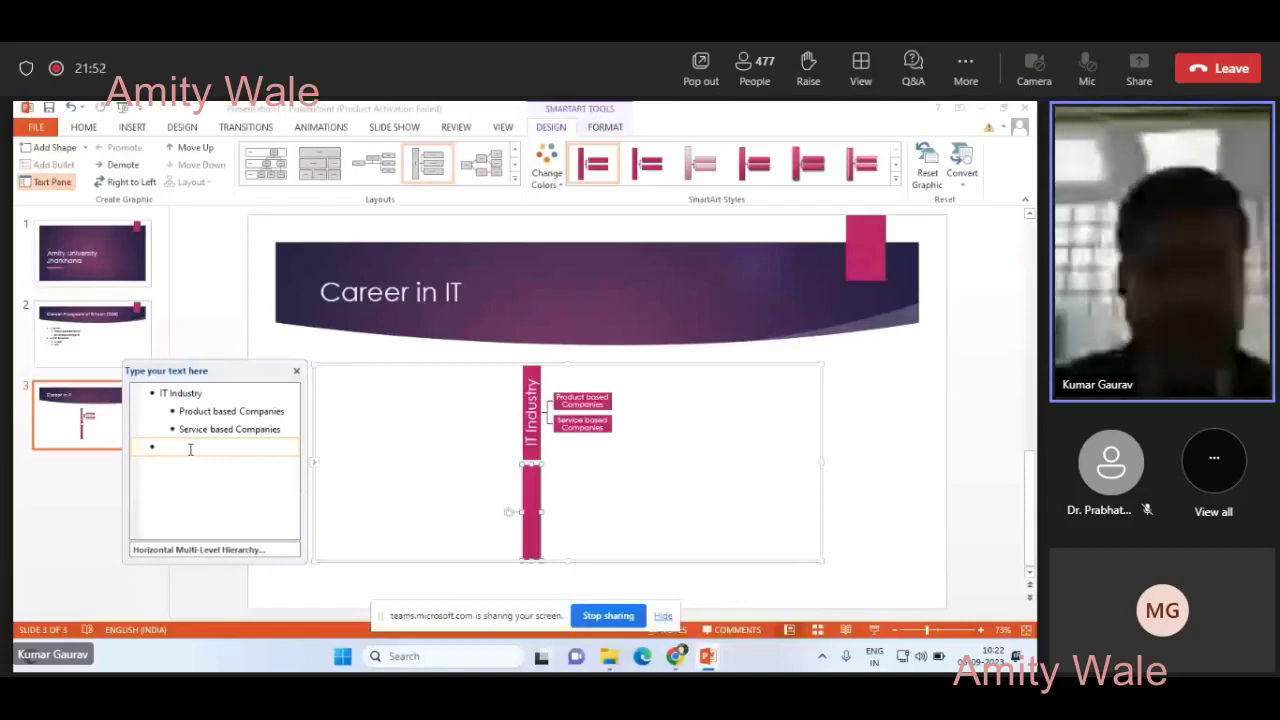
type("Higher Education")
key("Return")
key("Tab")
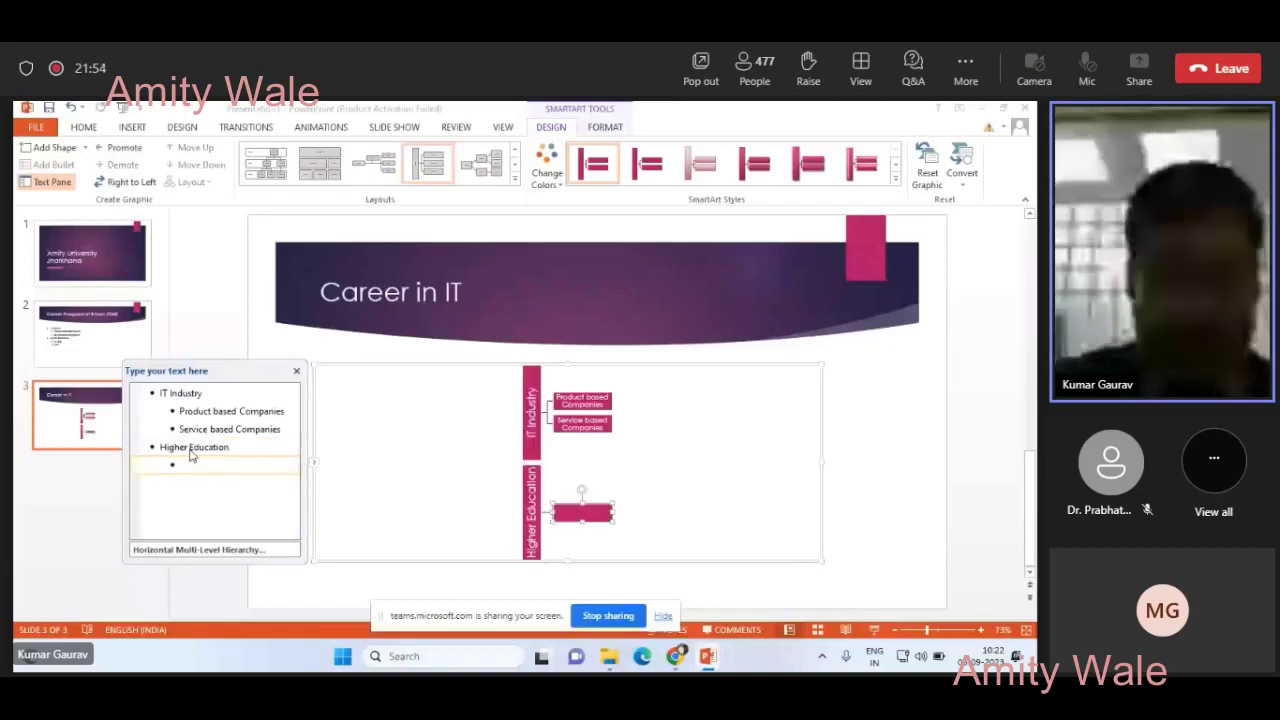
type("M.T")
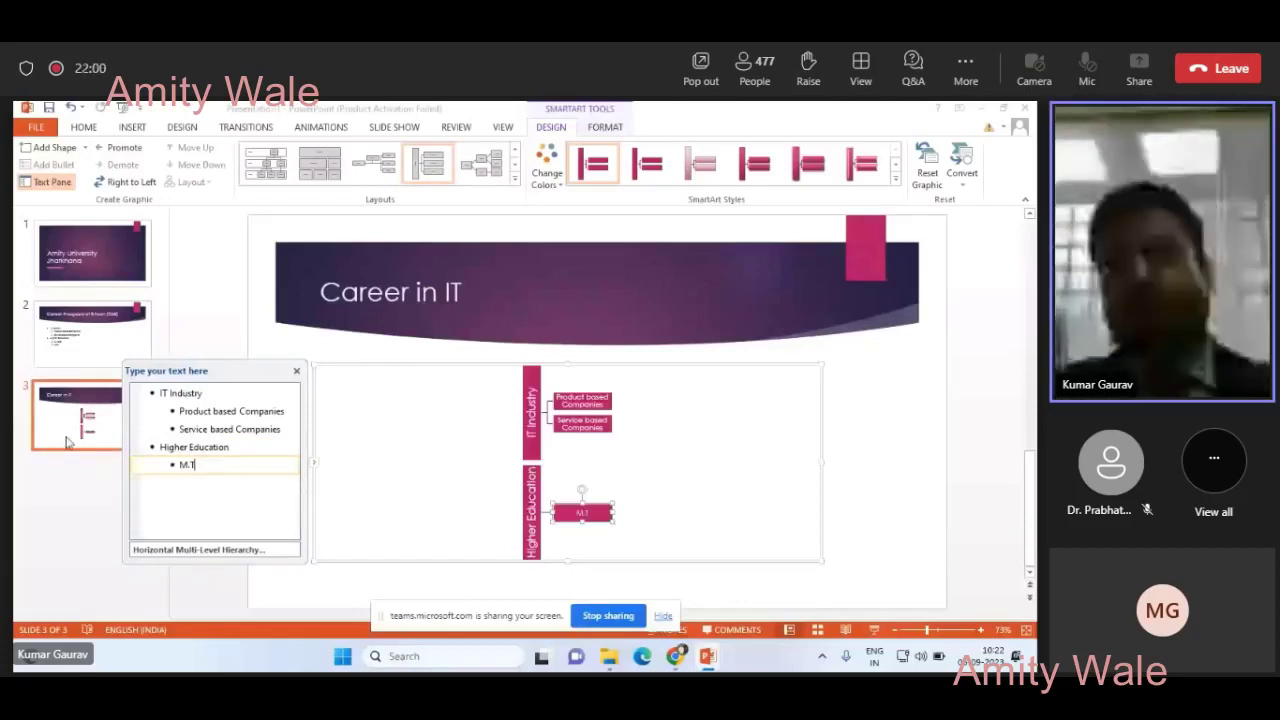
type("ech")
key("Return")
type("MBA")
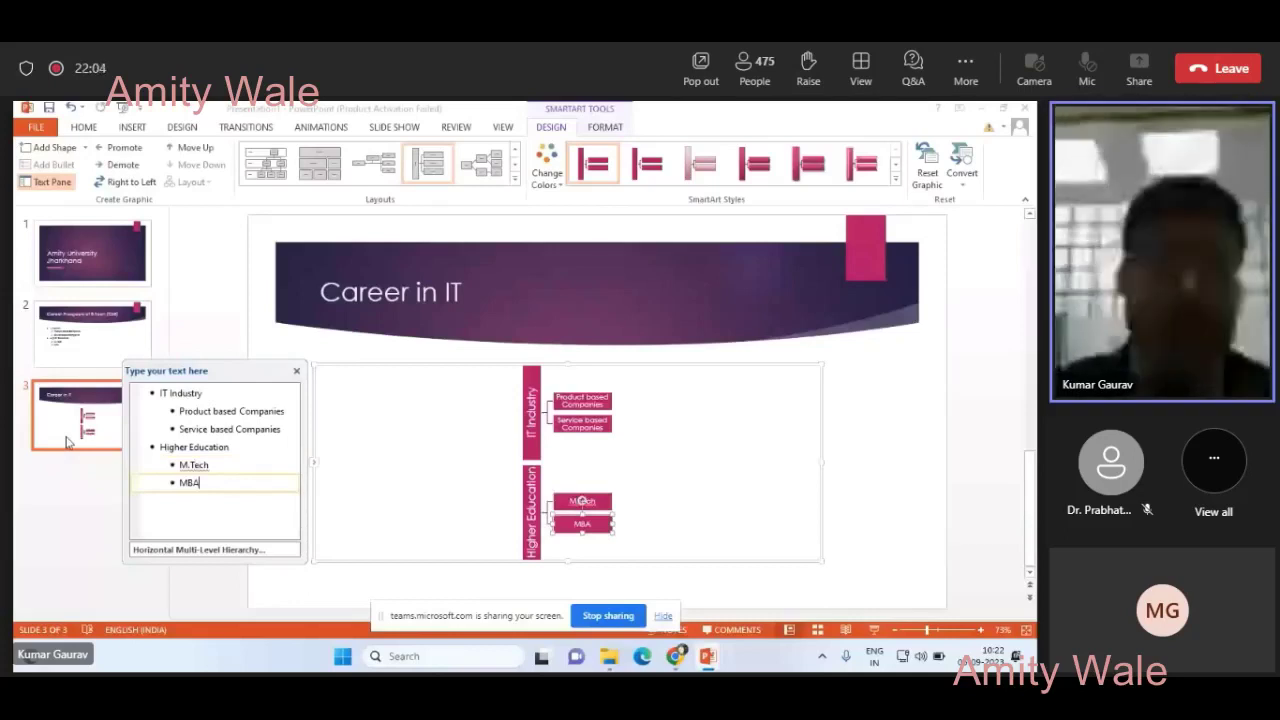
left_click(67, 442)
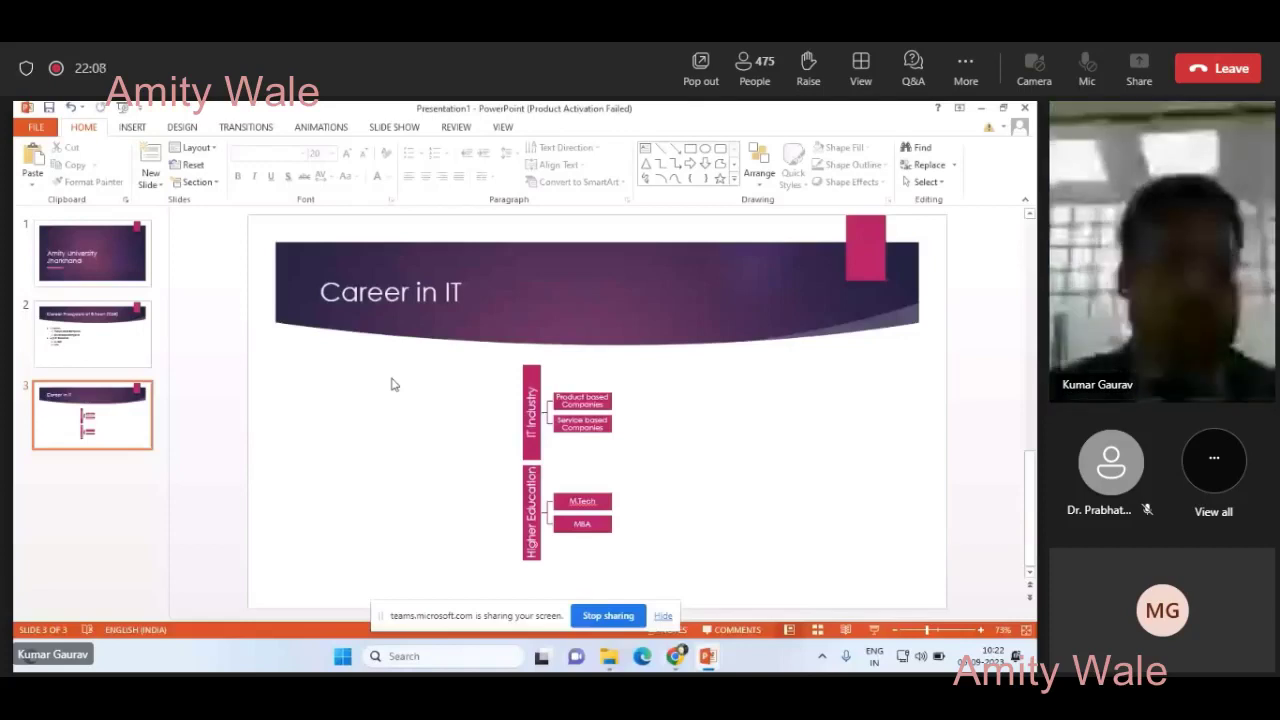
- Run the slide show from the beginning using the Slide Show tab
left_click(394, 127)
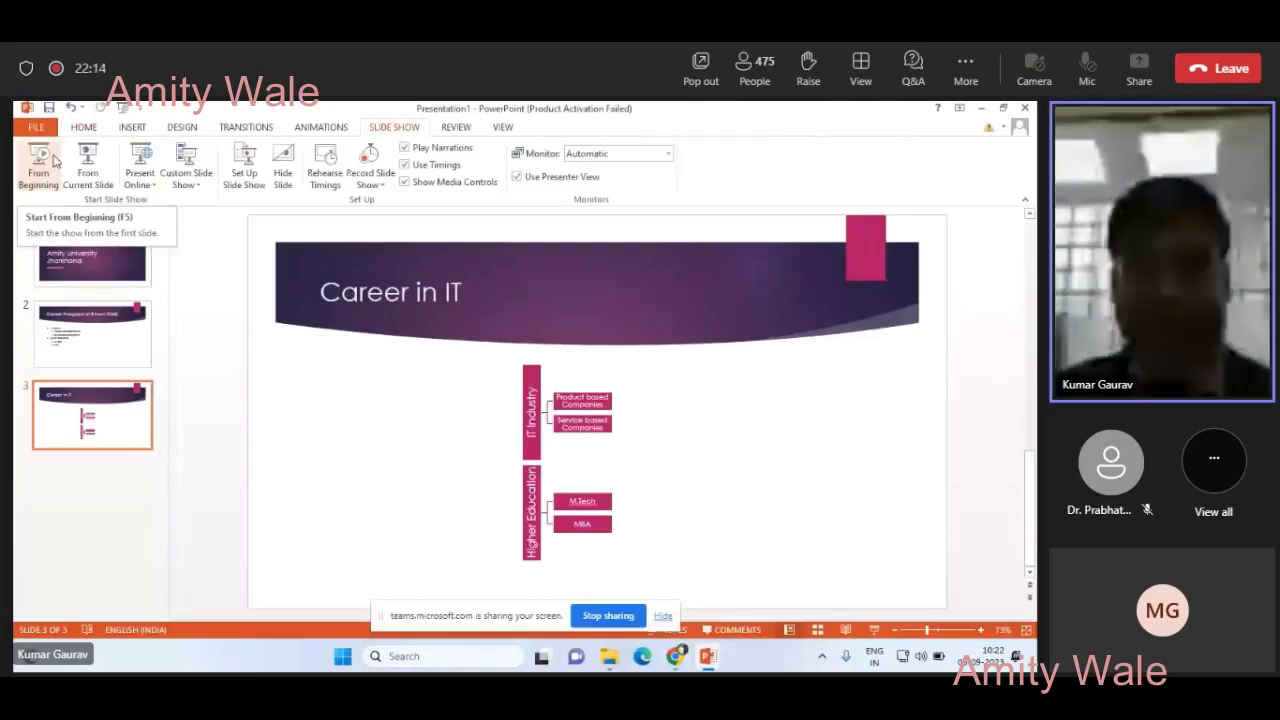
left_click(54, 160)
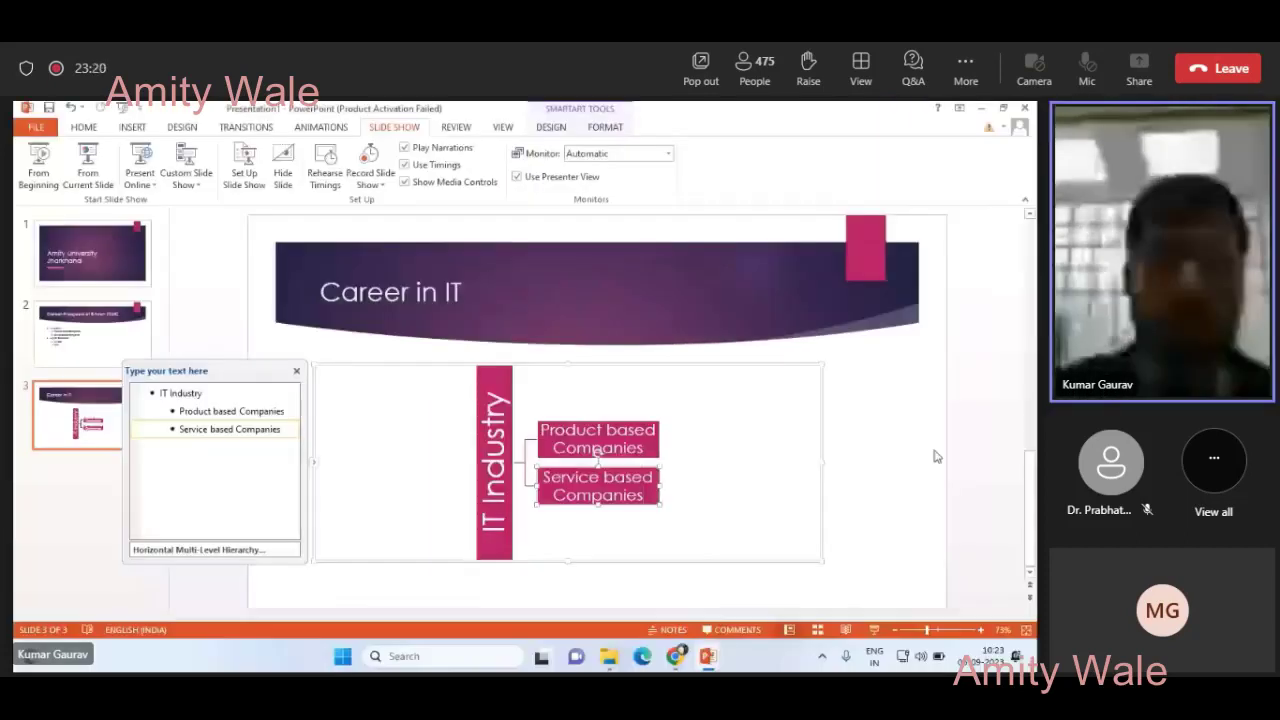
left_click(208, 267)
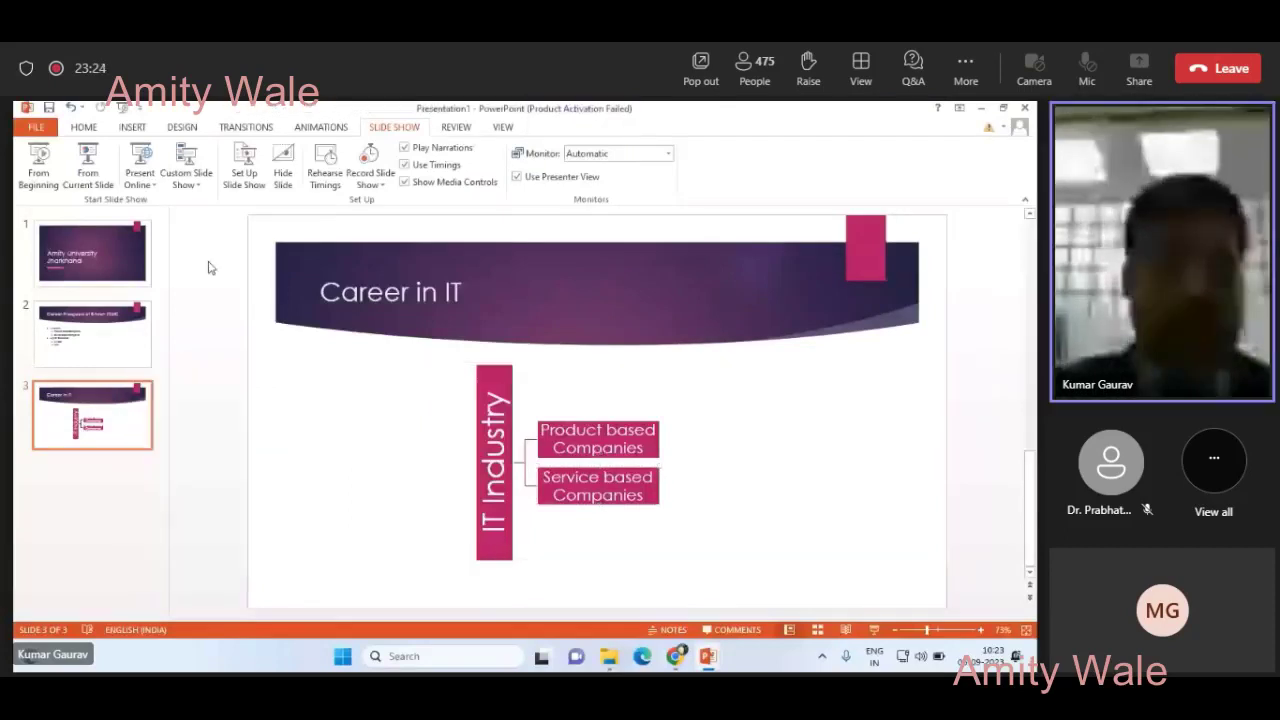
left_click(84, 127)
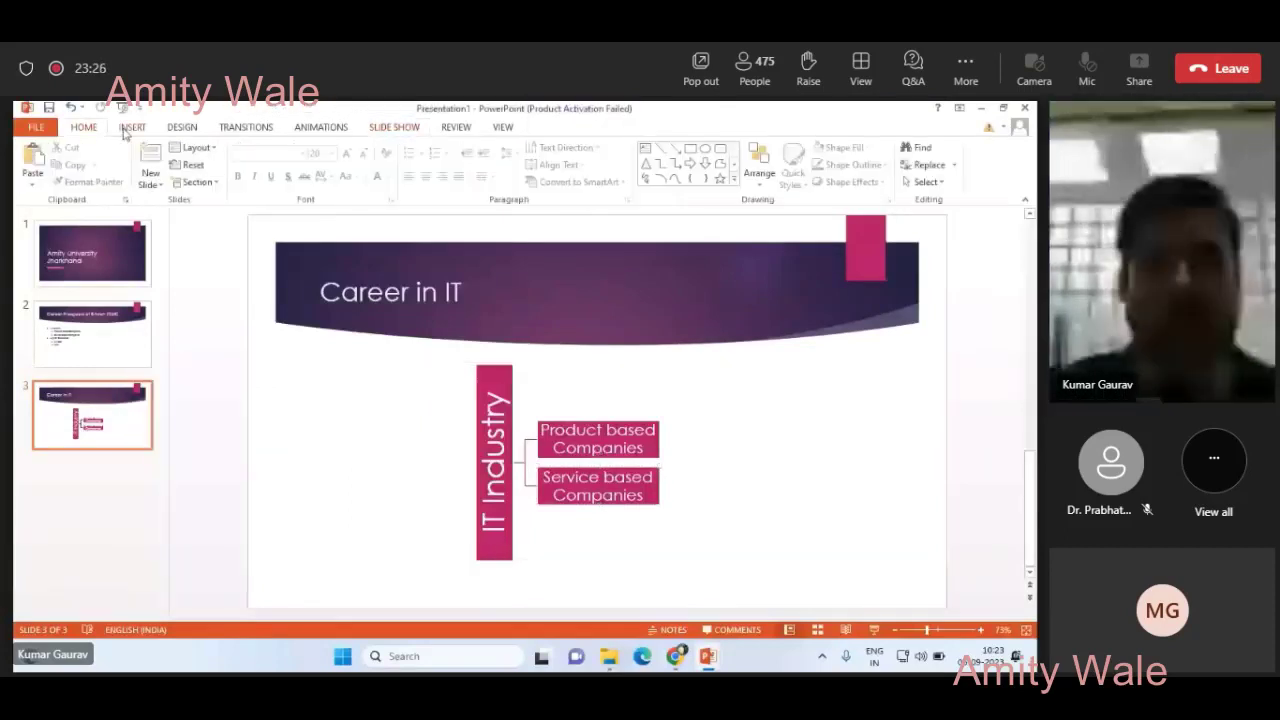
left_click(130, 128)
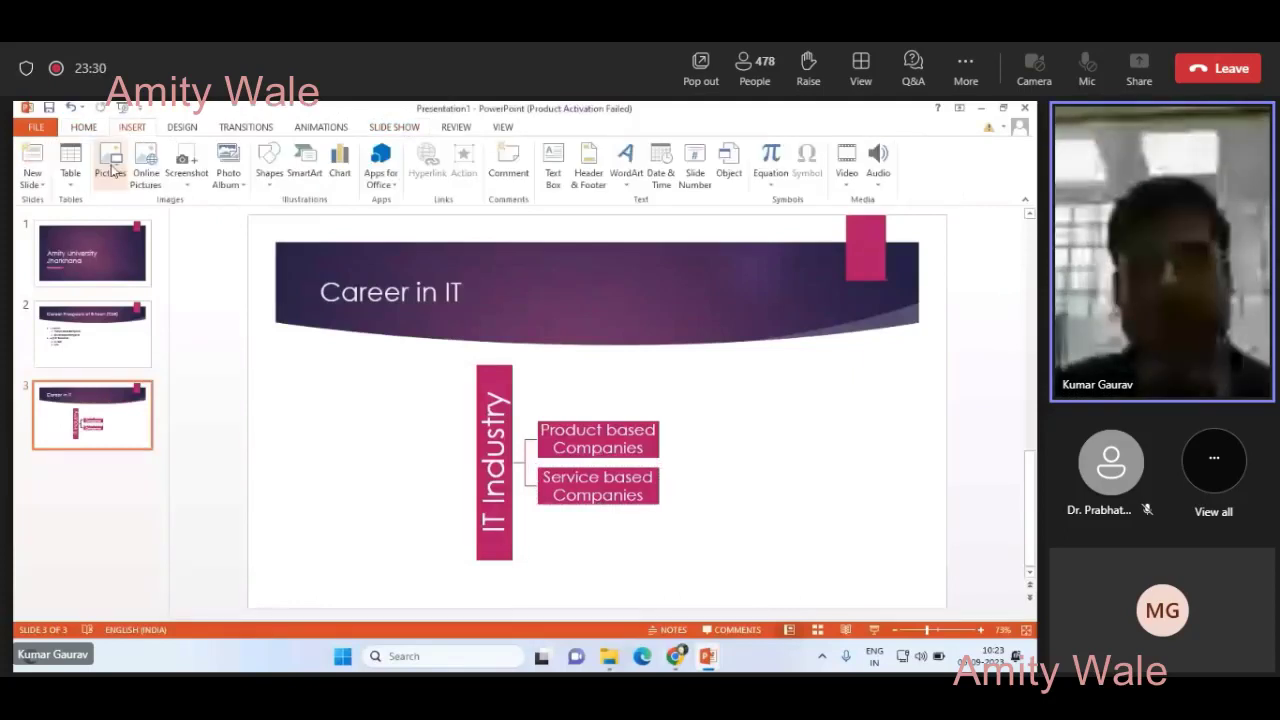
left_click(111, 166)
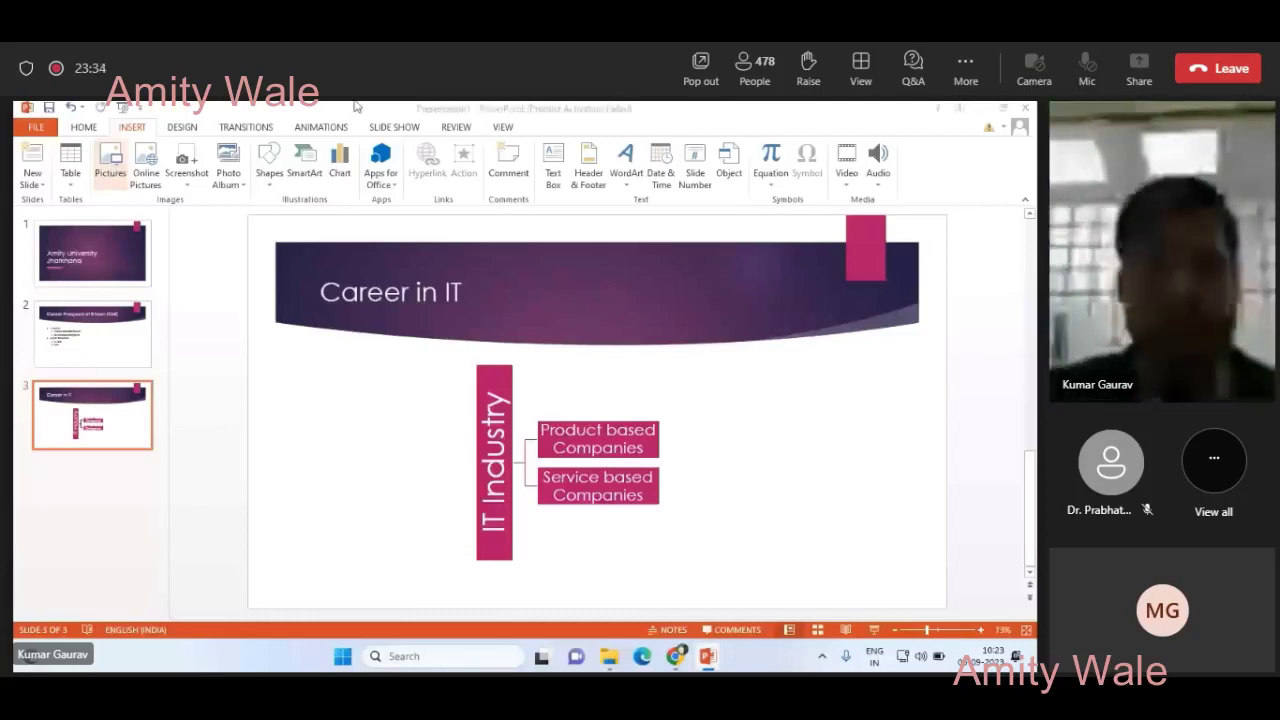
left_click(505, 108)
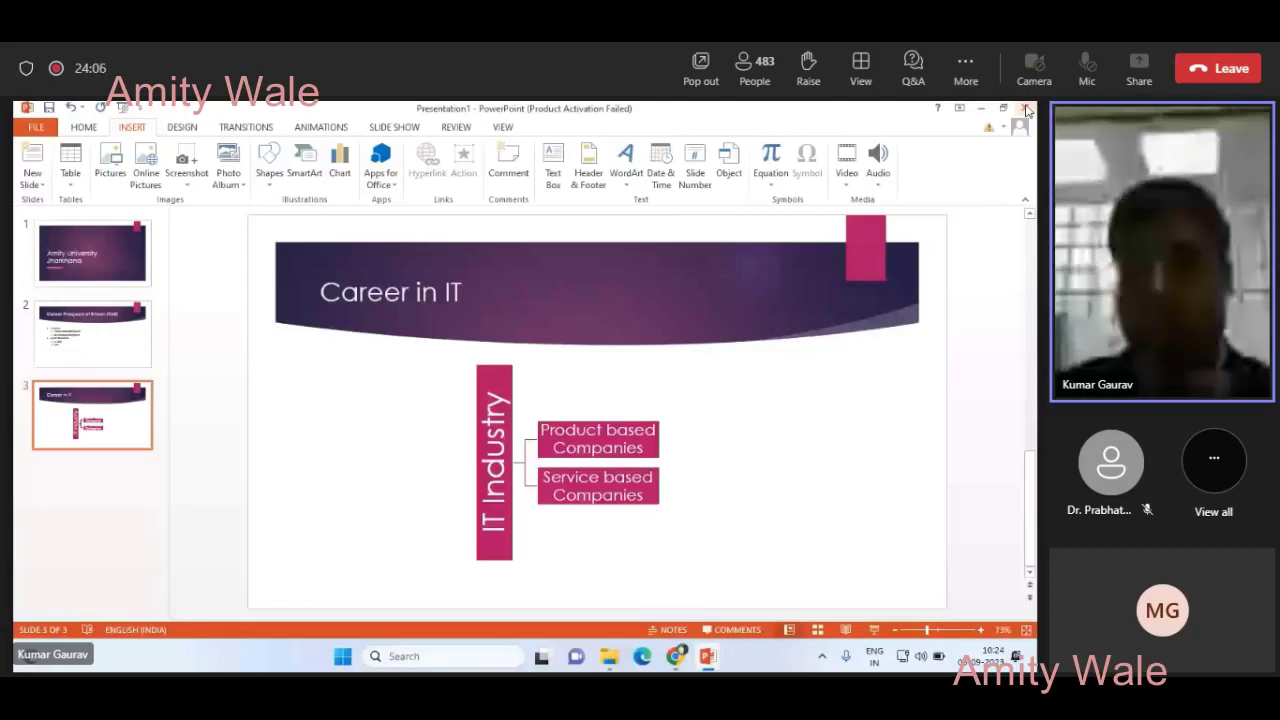
- Close Presentation1 without saving and bring the Teams meeting window to the front
left_click(1026, 110)
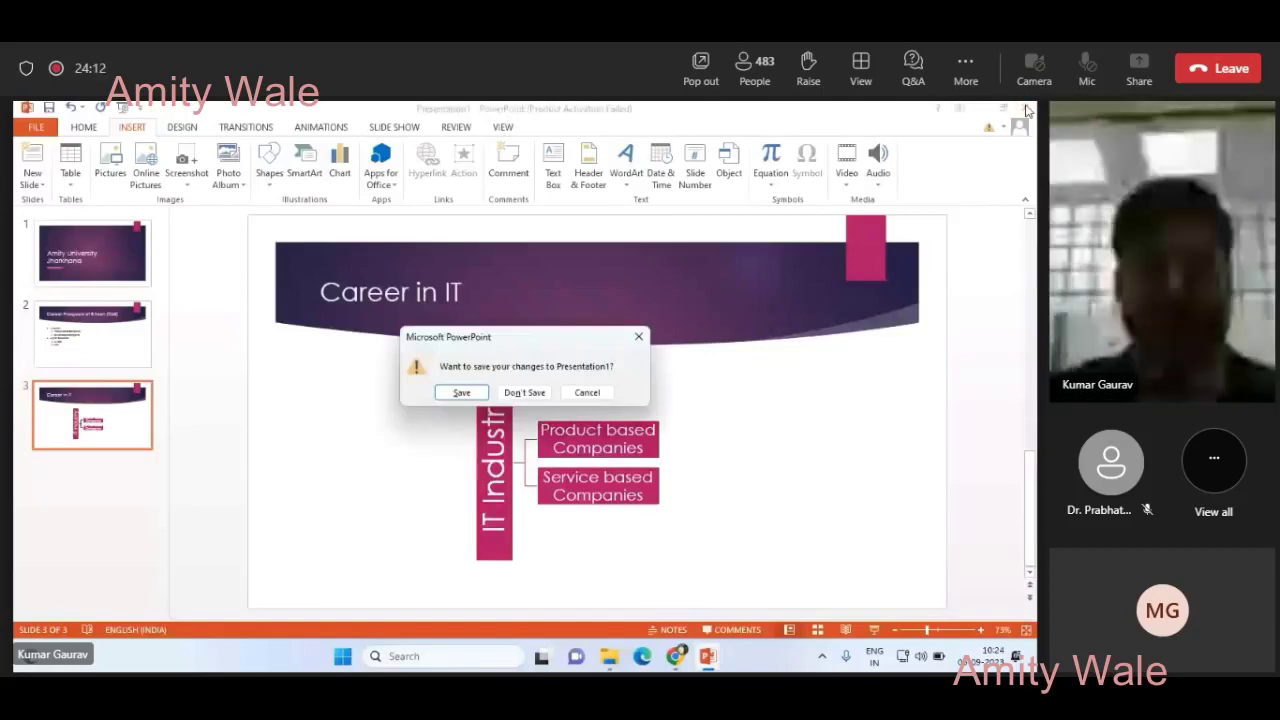
key("n")
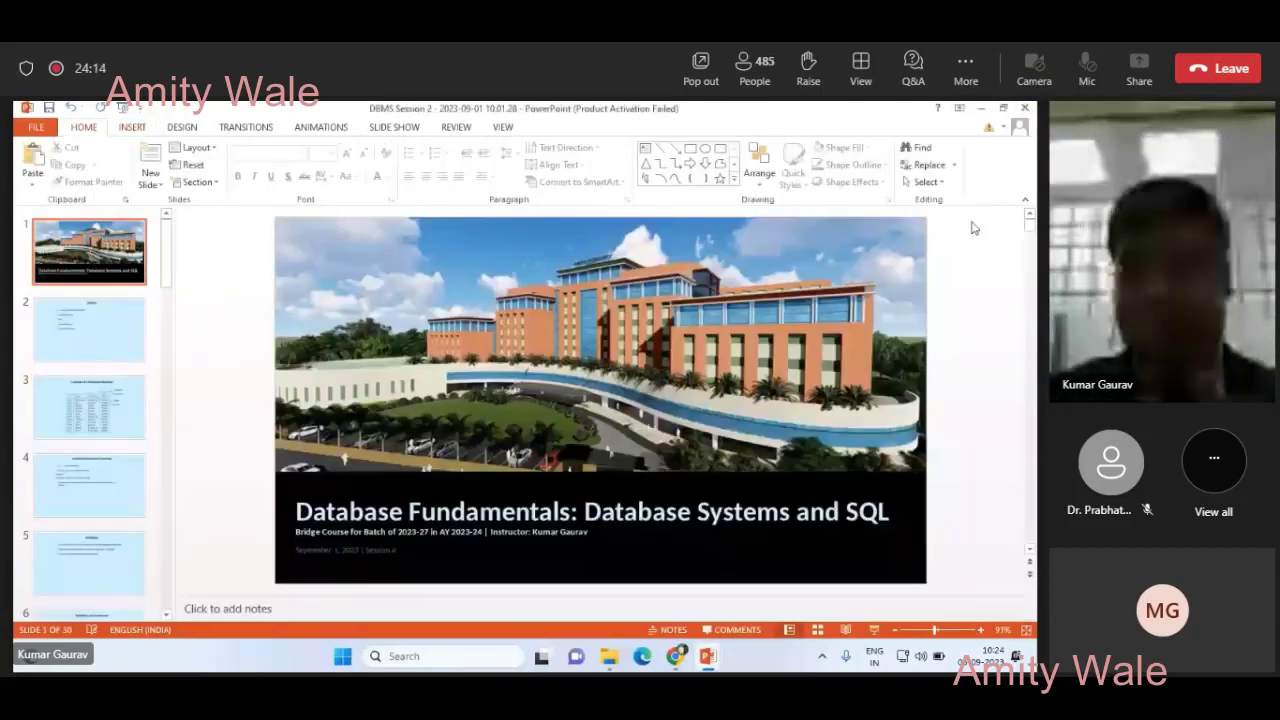
left_click(709, 658)
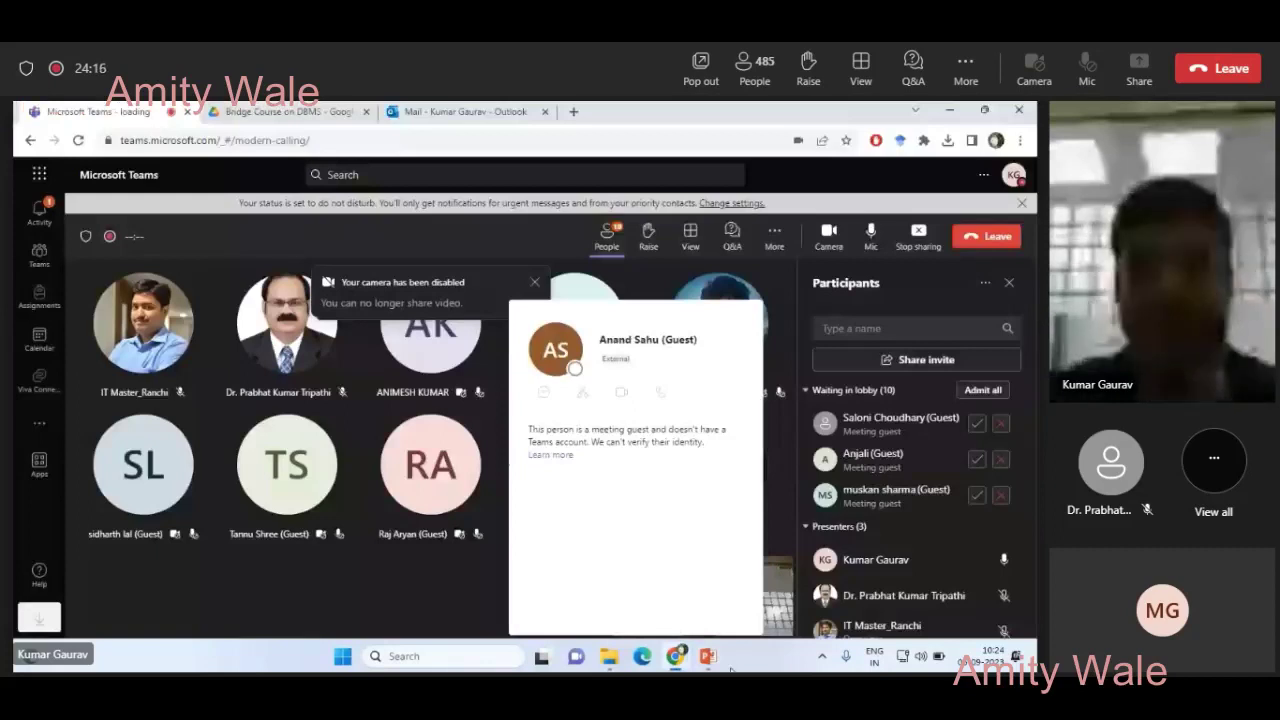
mouse_move(708, 656)
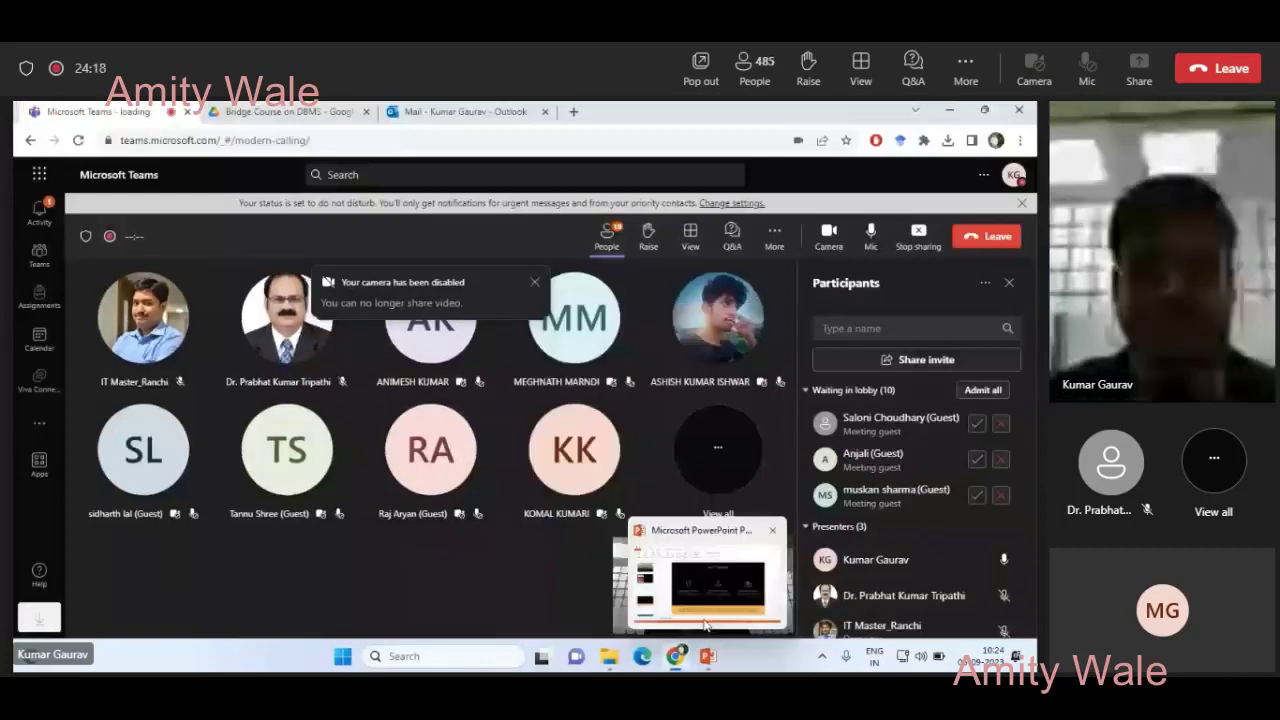
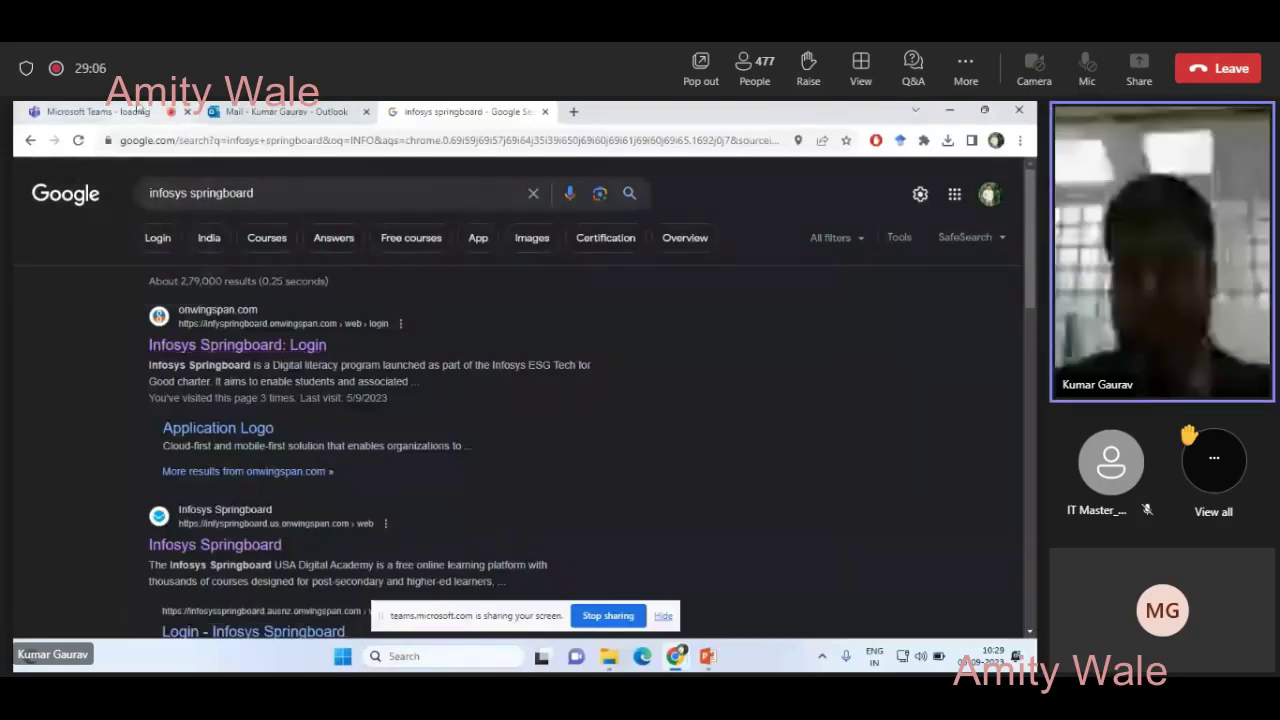
- Open the 'Infosys Springboard: Login' result from the Google search results
left_click(140, 111)
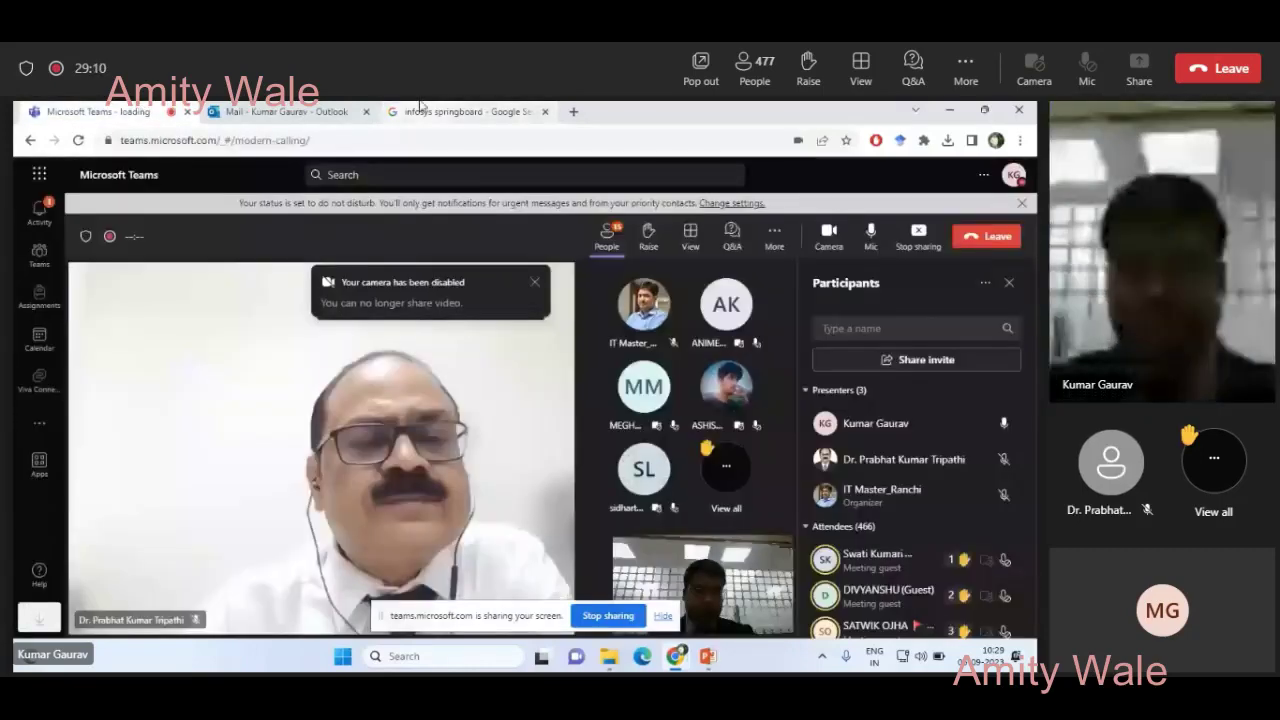
left_click(427, 108)
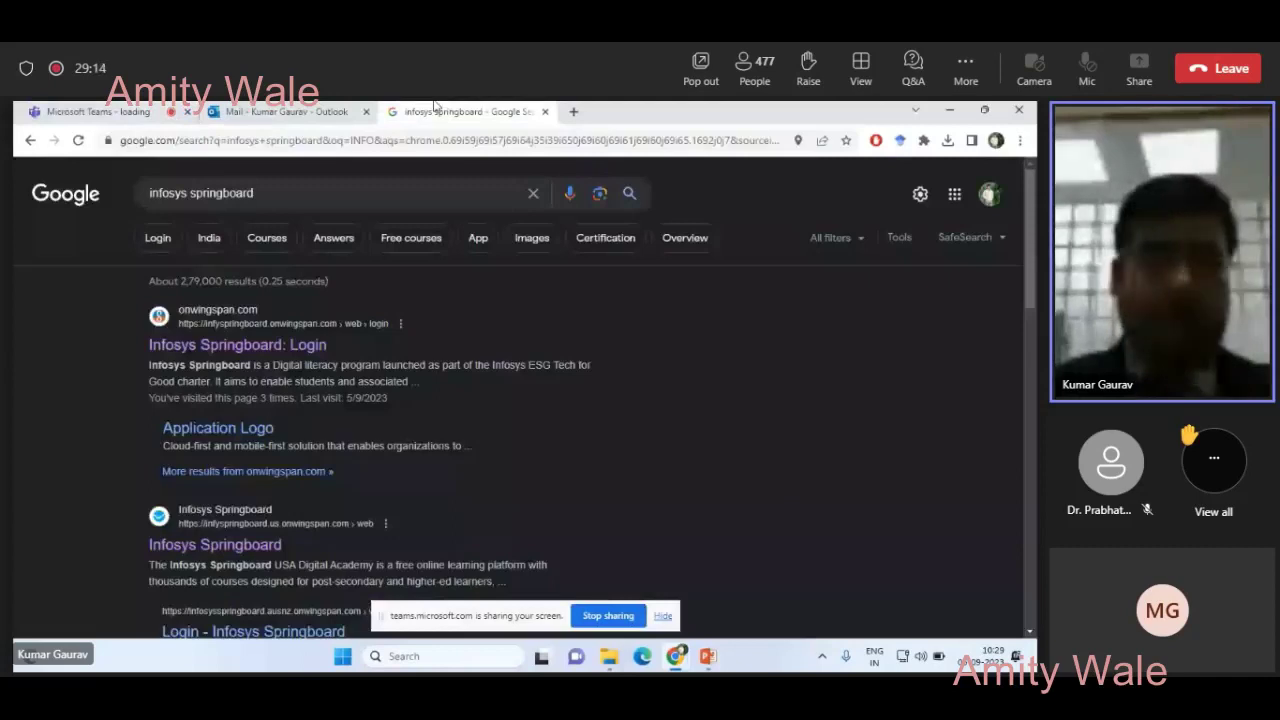
left_click(252, 345)
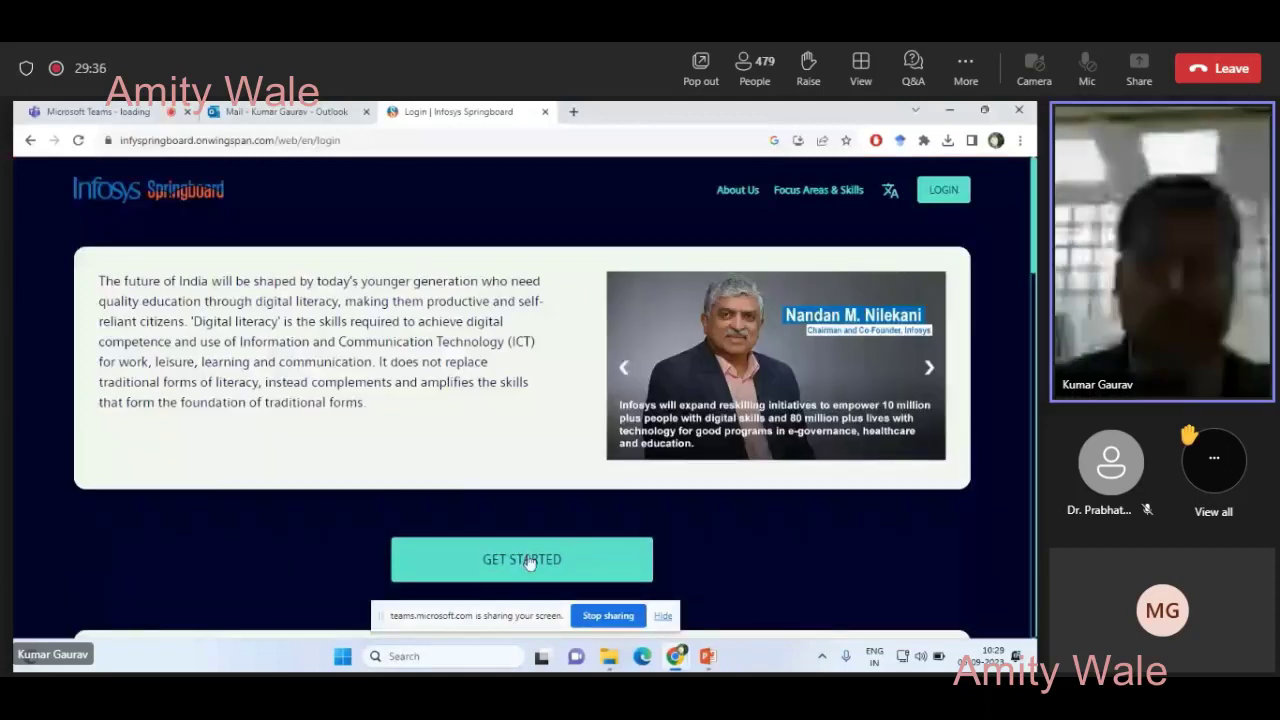
- Clear the autofilled email and password on the Springboard sign-in form, then go to new-user registration
left_click(949, 196)
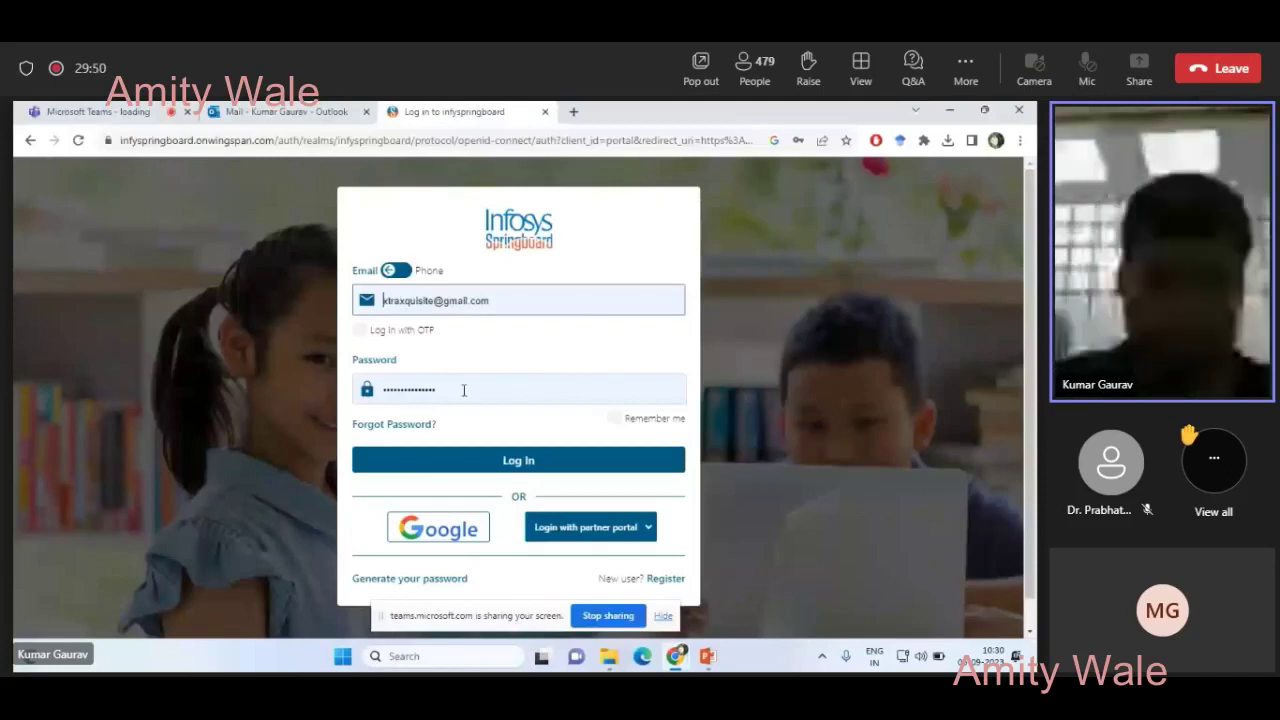
left_click(509, 300)
key("BackSpace")
key("BackSpace")
key("BackSpace")
key("BackSpace")
key("BackSpace")
key("BackSpace")
key("BackSpace")
key("BackSpace")
key("BackSpace")
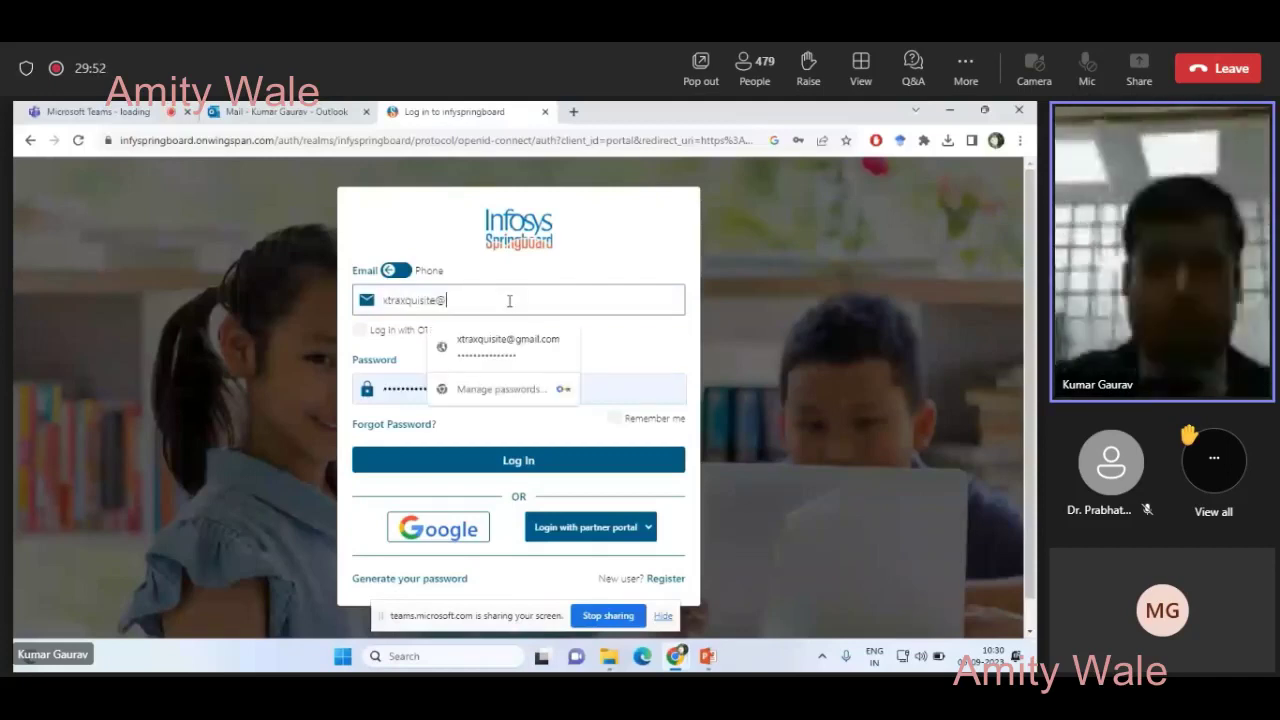
key("BackSpace")
key("BackSpace")
key("BackSpace")
key("BackSpace")
key("BackSpace")
key("BackSpace")
key("BackSpace")
key("BackSpace")
key("BackSpace")
key("BackSpace")
key("BackSpace")
key("BackSpace")
key("BackSpace")
left_click(608, 397)
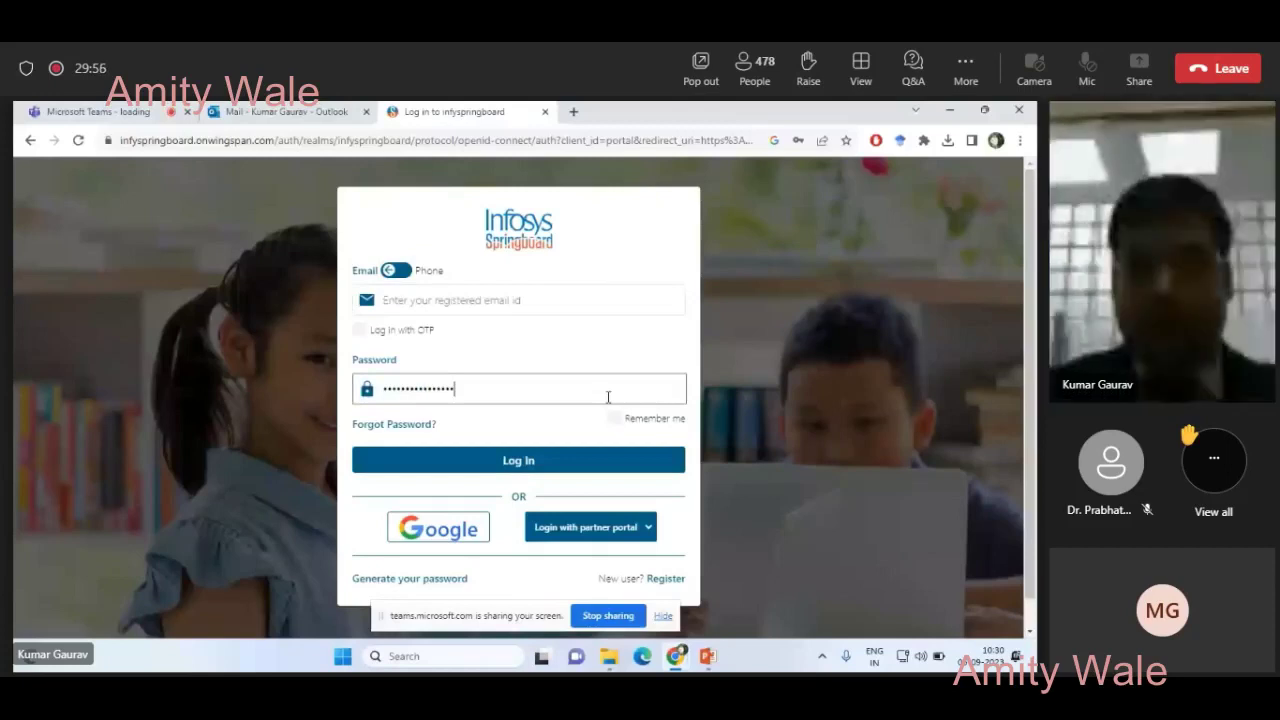
key("ctrl+a")
key("BackSpace")
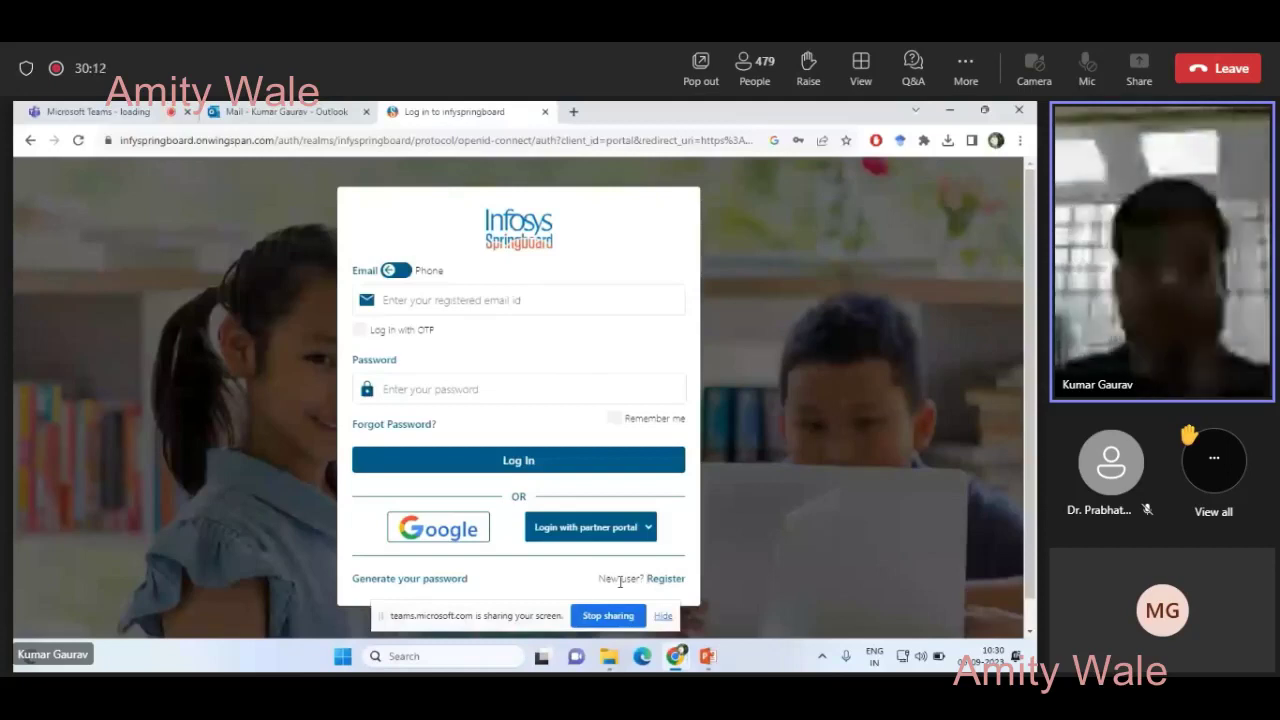
left_click(668, 579)
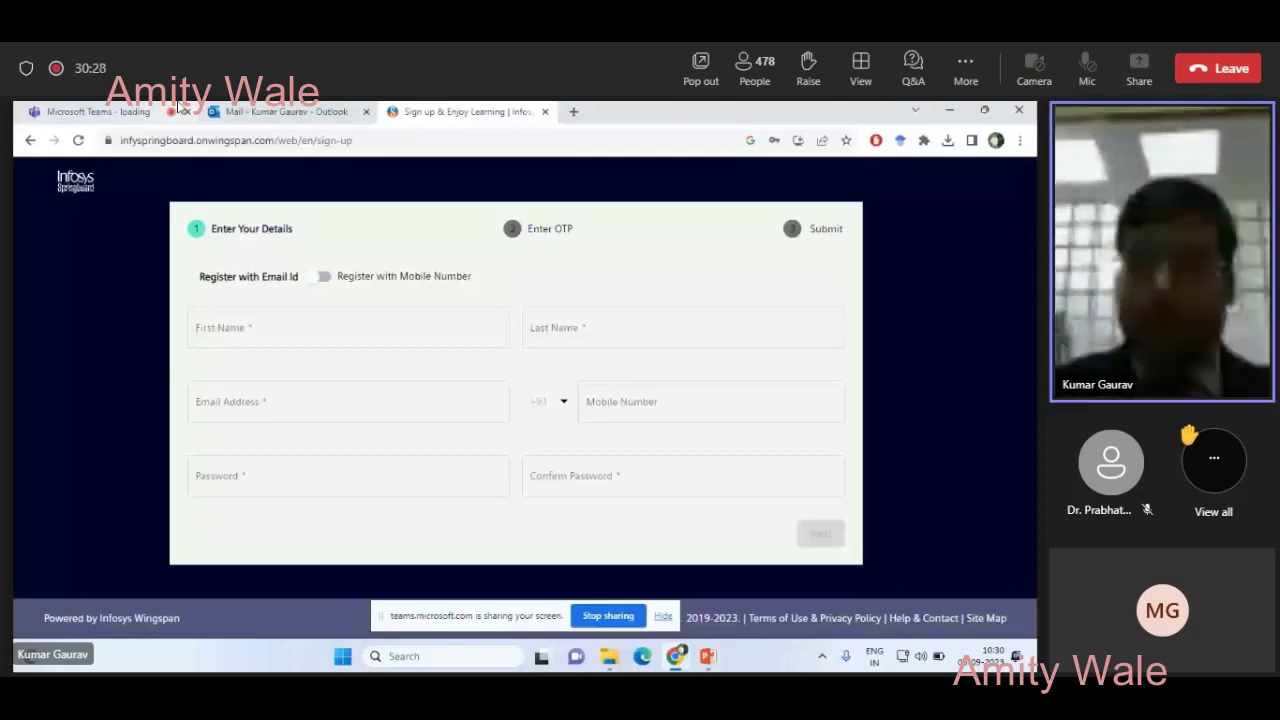
- Switch between the Teams meeting and the Springboard sign-up form until the form is ready
left_click(176, 110)
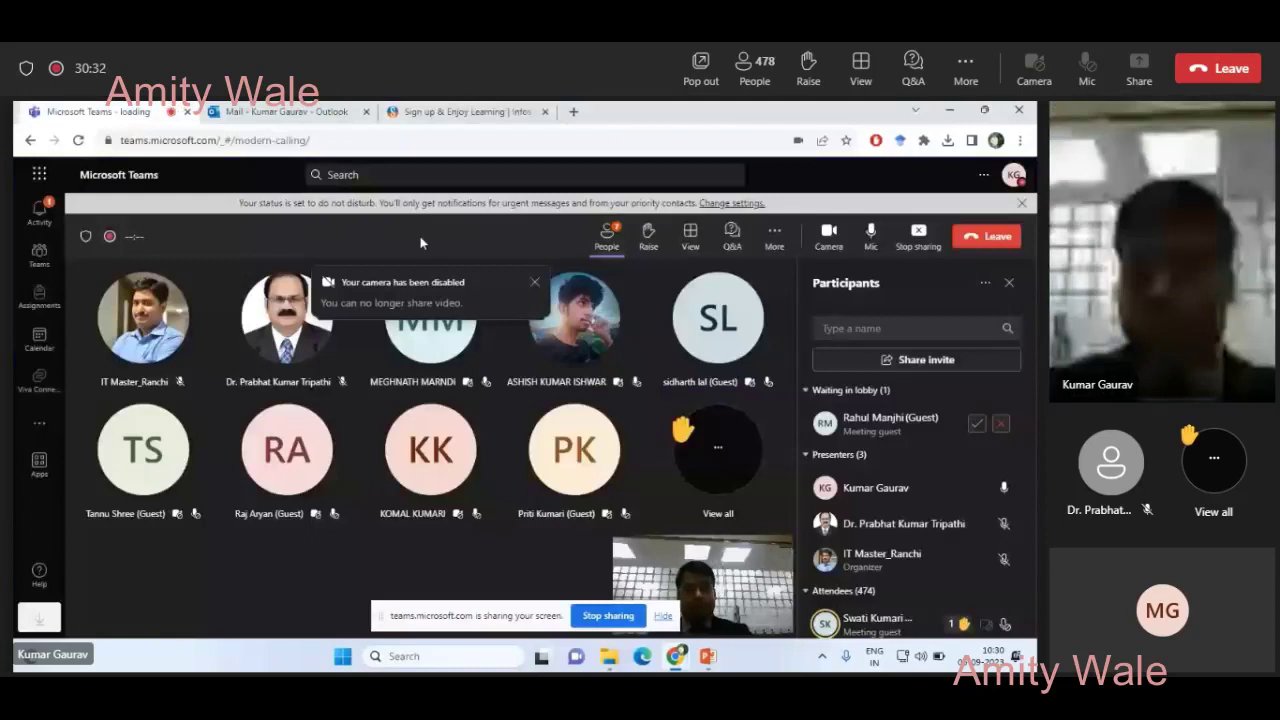
left_click(420, 111)
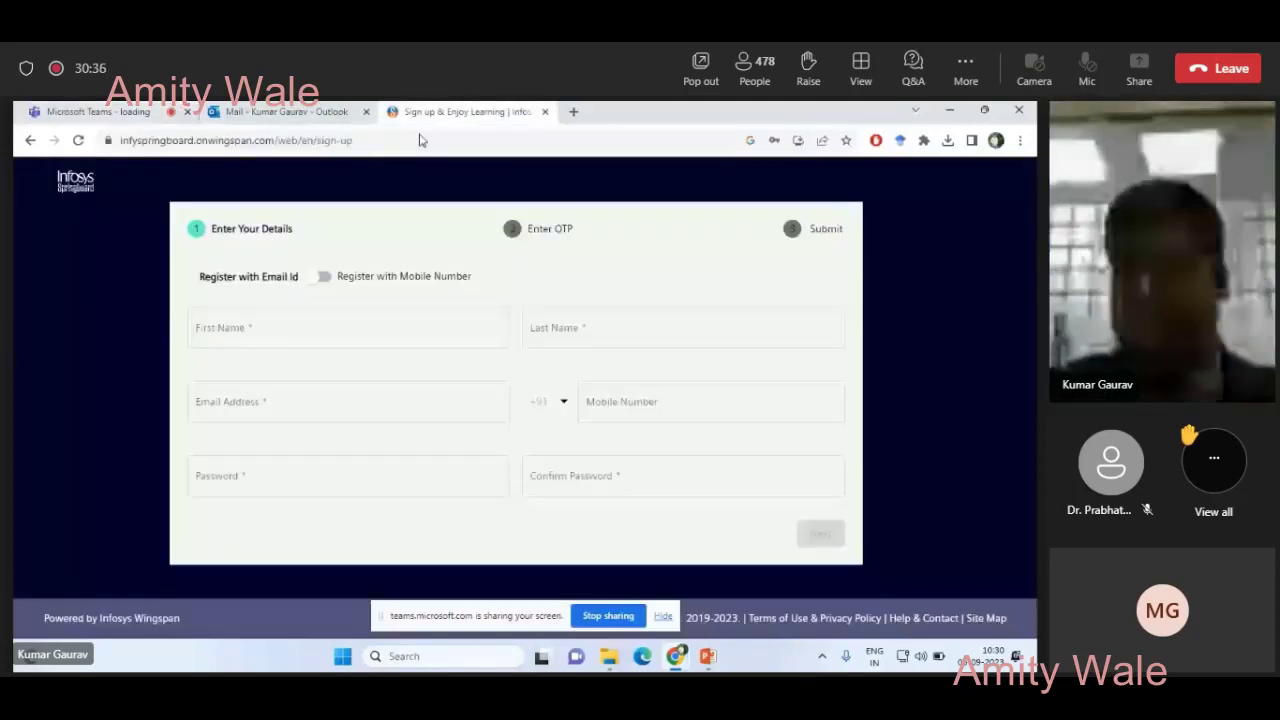
left_click(176, 110)
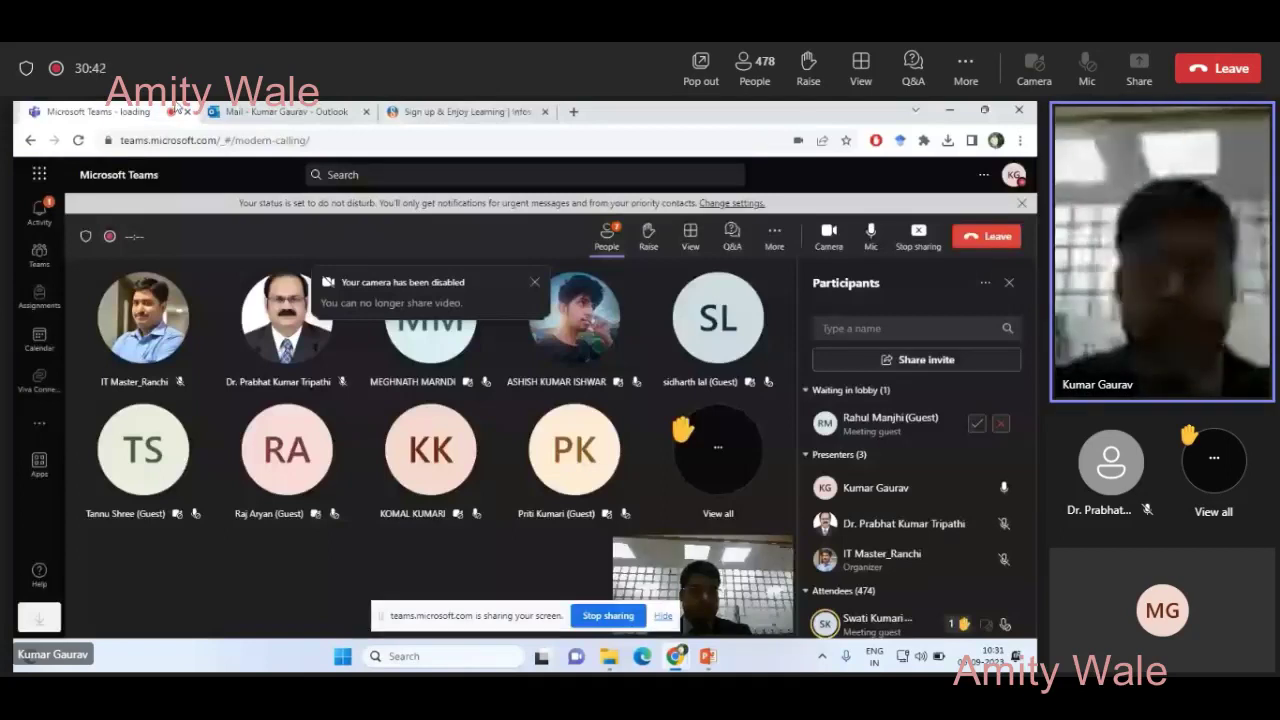
left_click(460, 111)
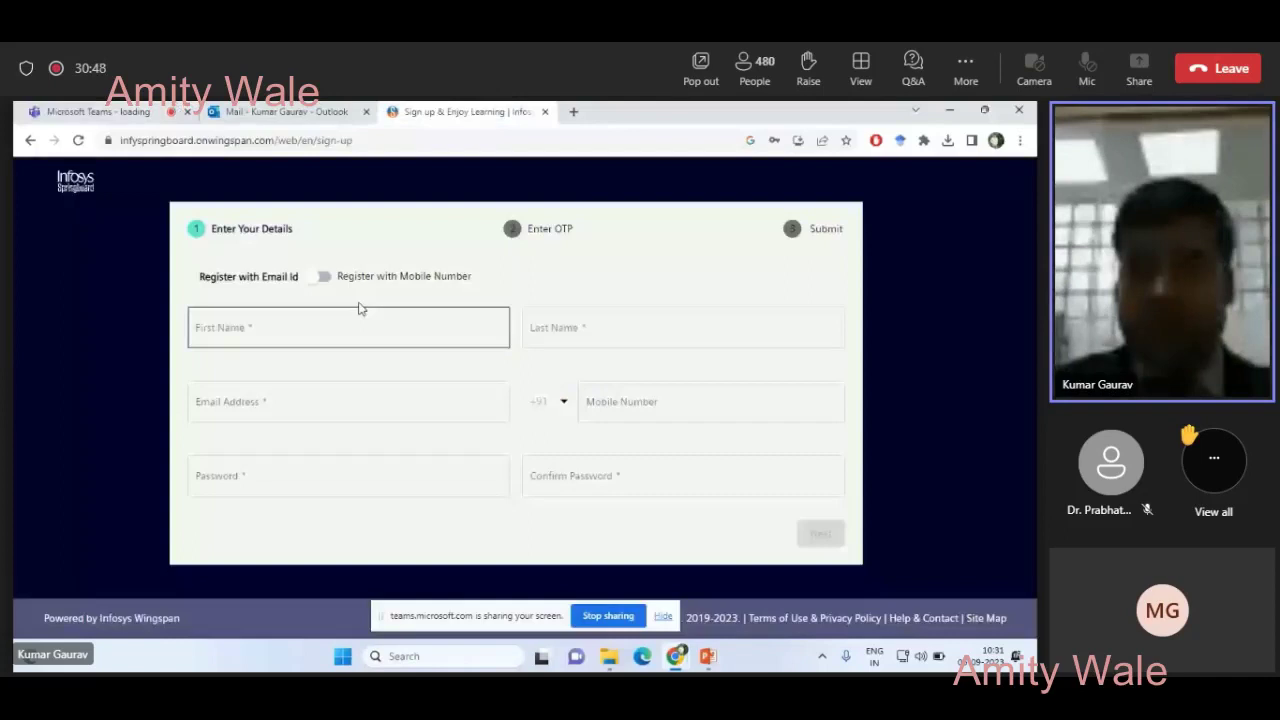
left_click(144, 110)
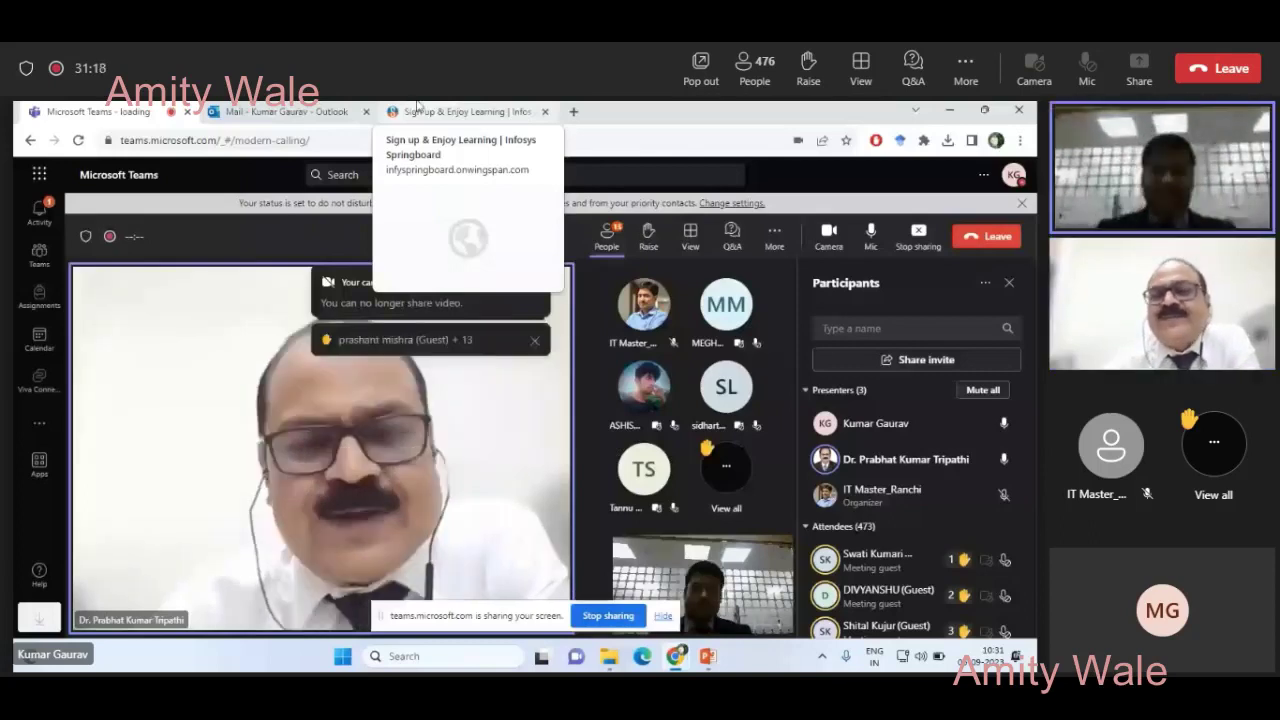
left_click(430, 108)
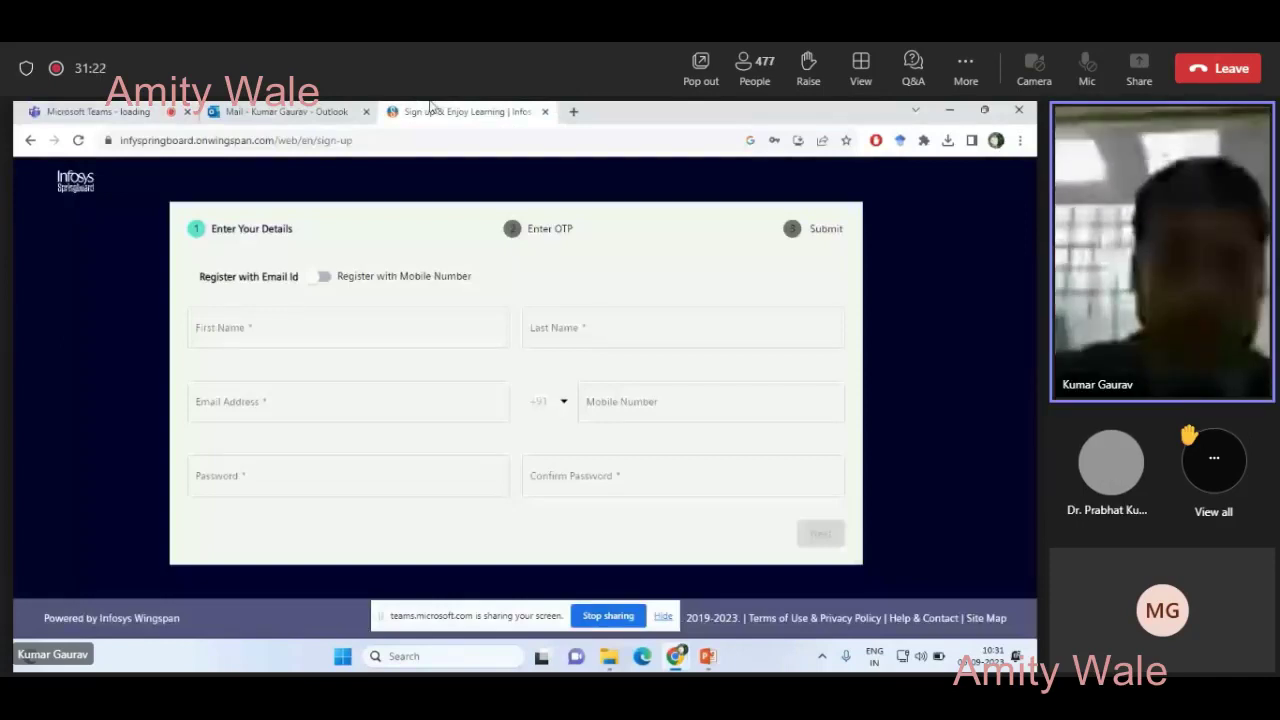
- Type the registrant's first name, last name and Gmail address into the sign-up fields
left_click(248, 331)
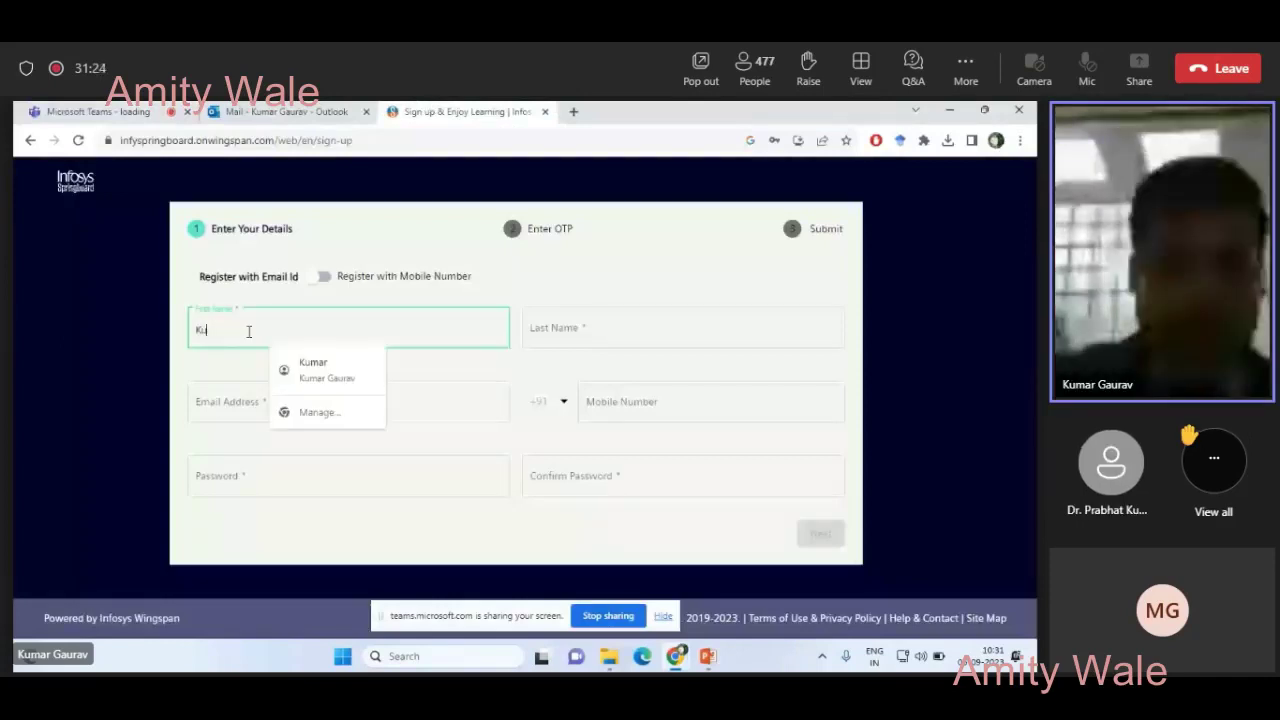
key("Tab")
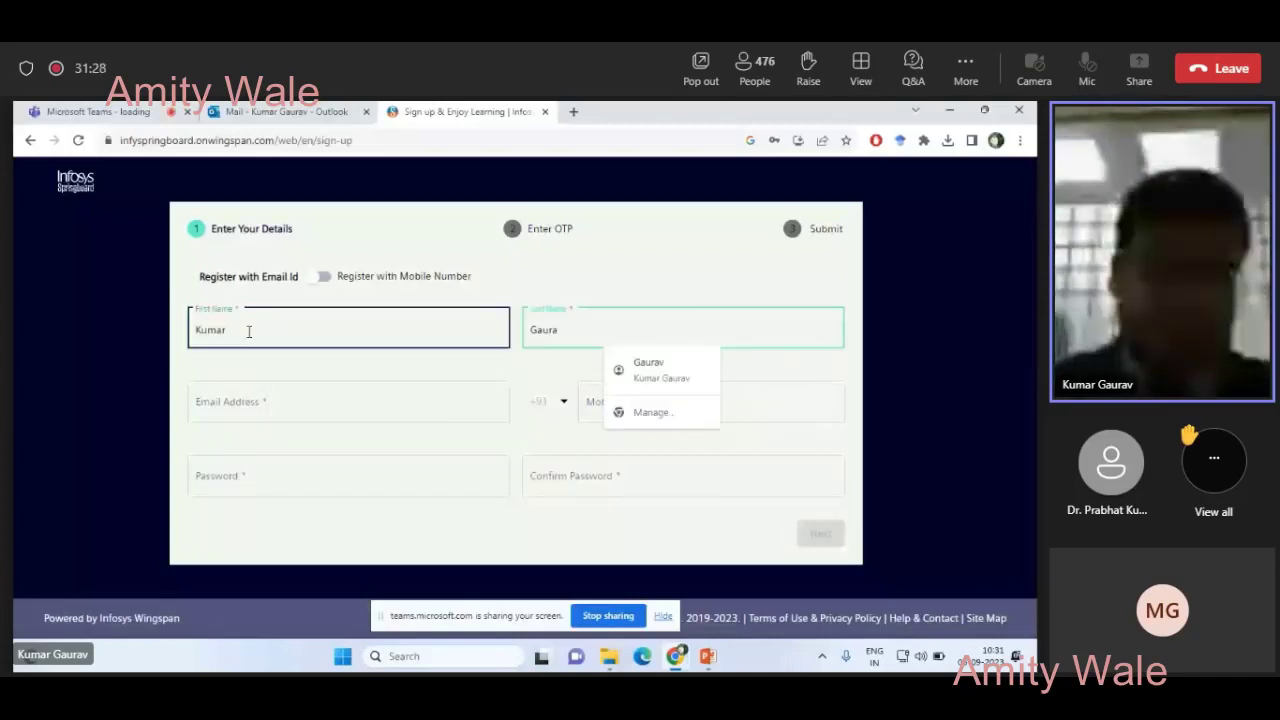
left_click(227, 379)
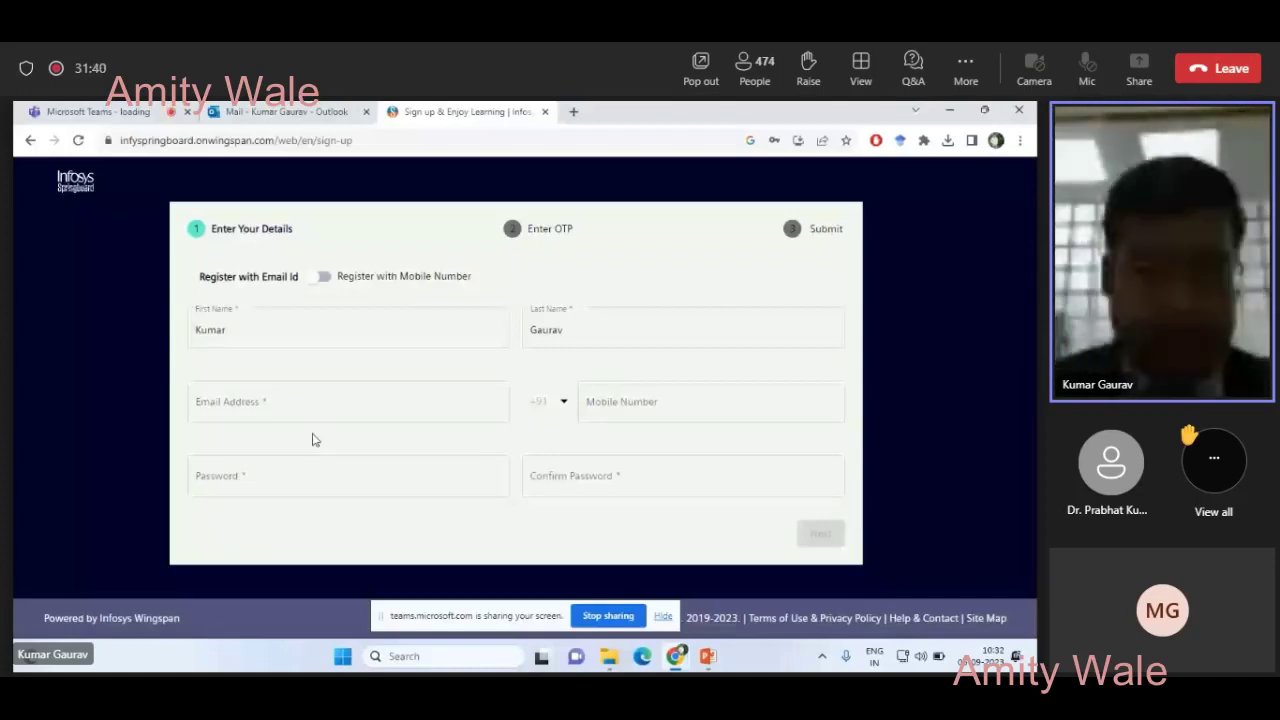
left_click(300, 398)
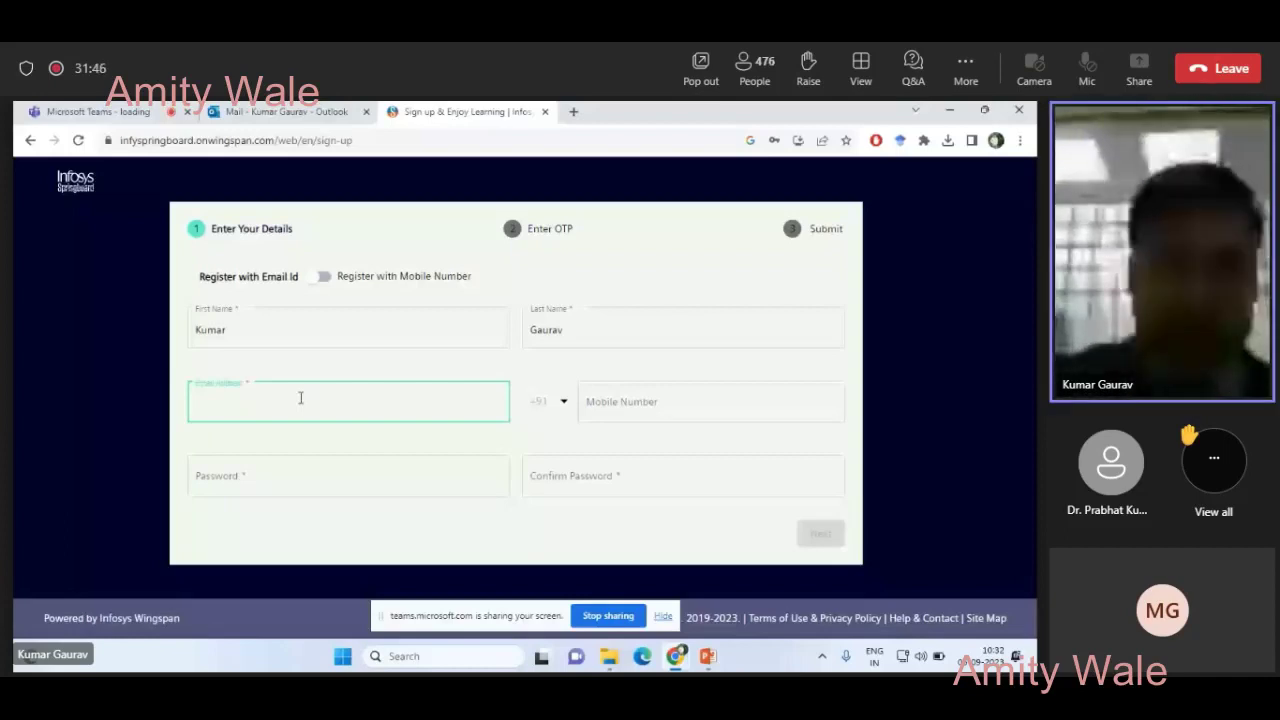
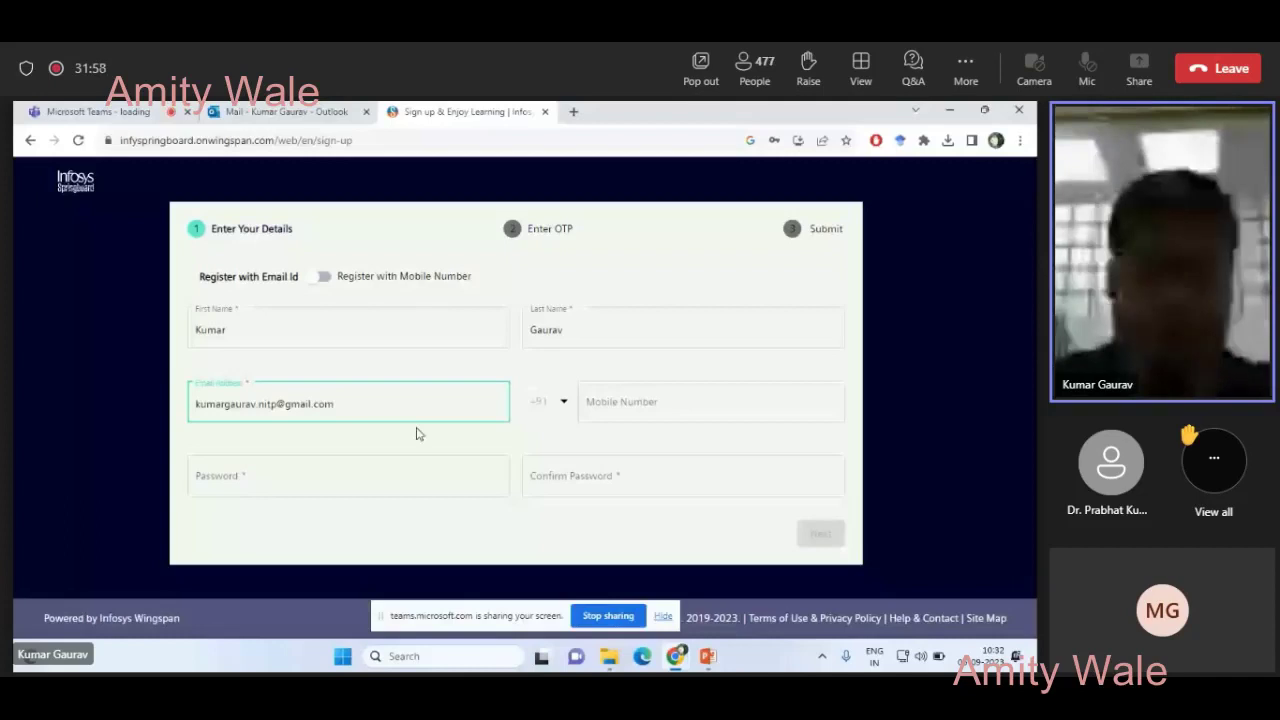
left_click(304, 475)
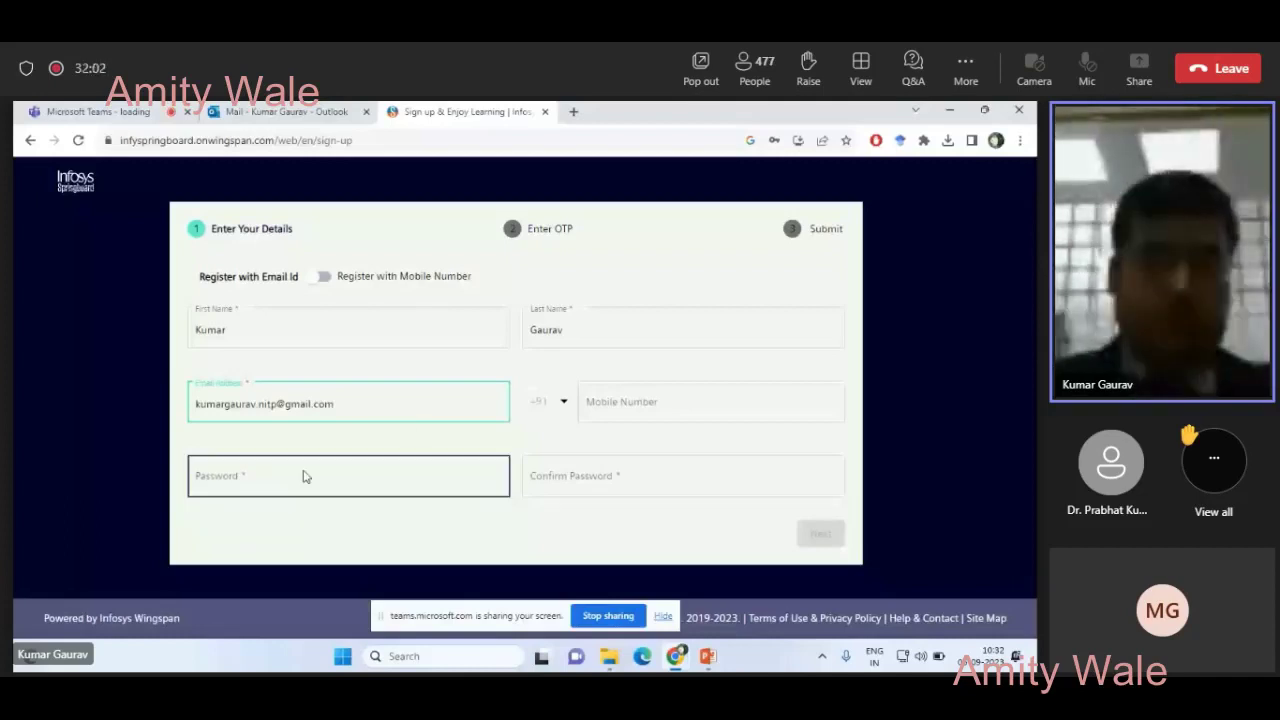
left_click(279, 484)
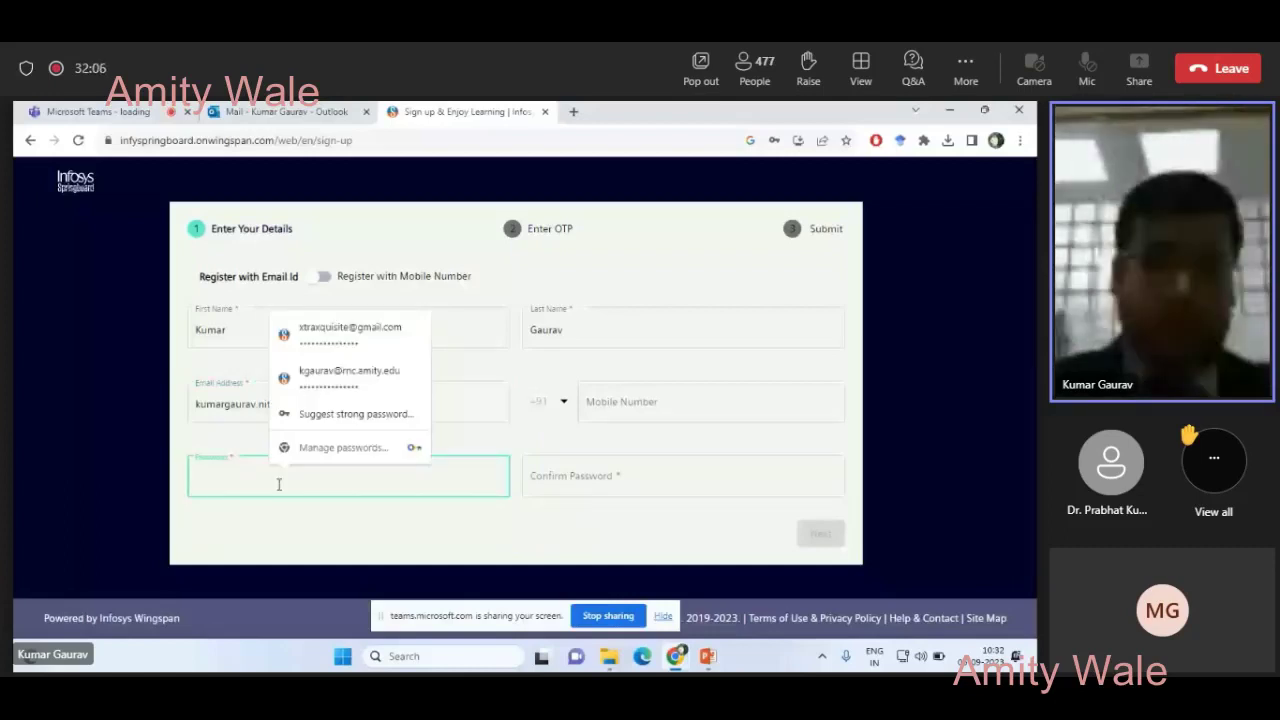
- Use Chrome's suggested strong password, submit the sign-up, and go to the login page
left_click(316, 425)
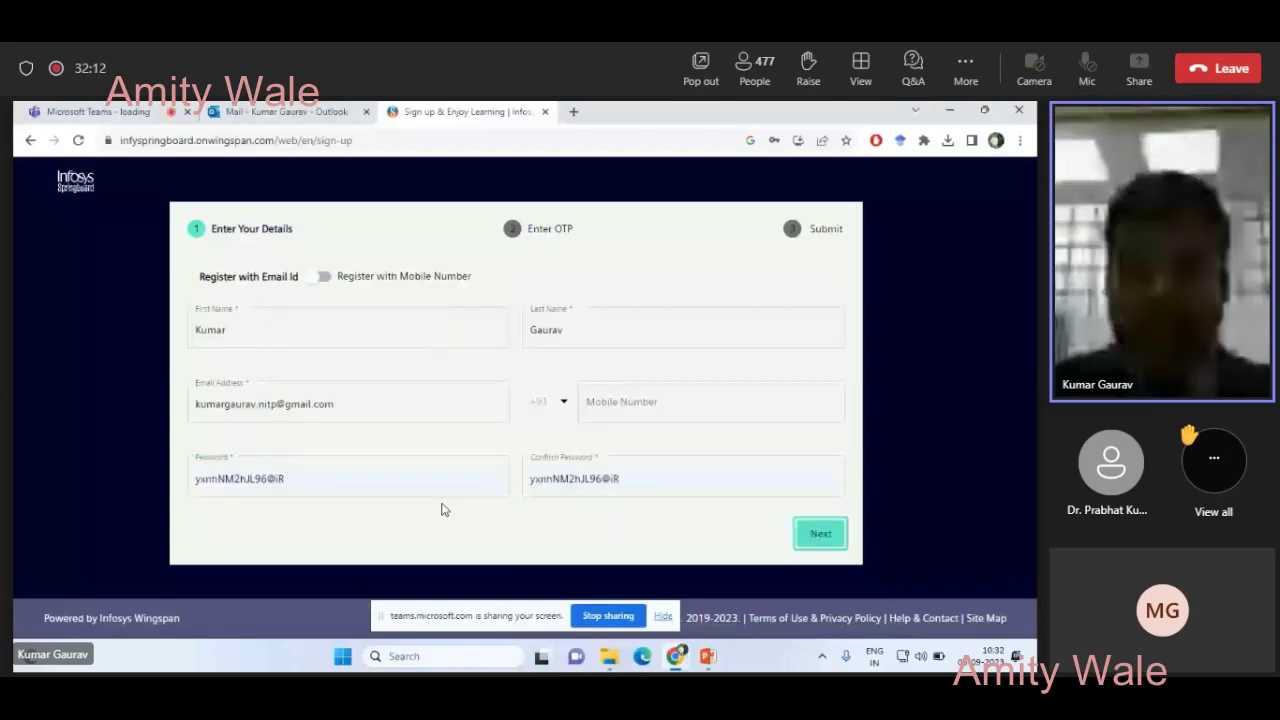
left_click(820, 533)
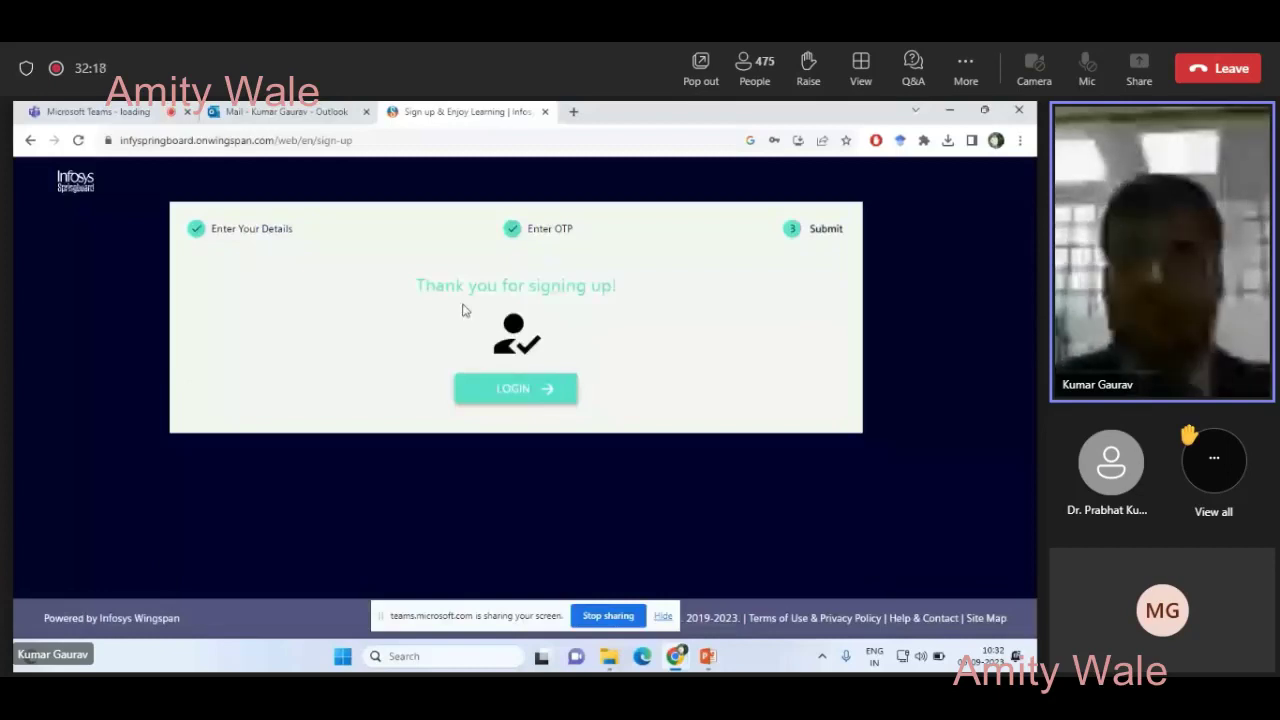
left_click(516, 389)
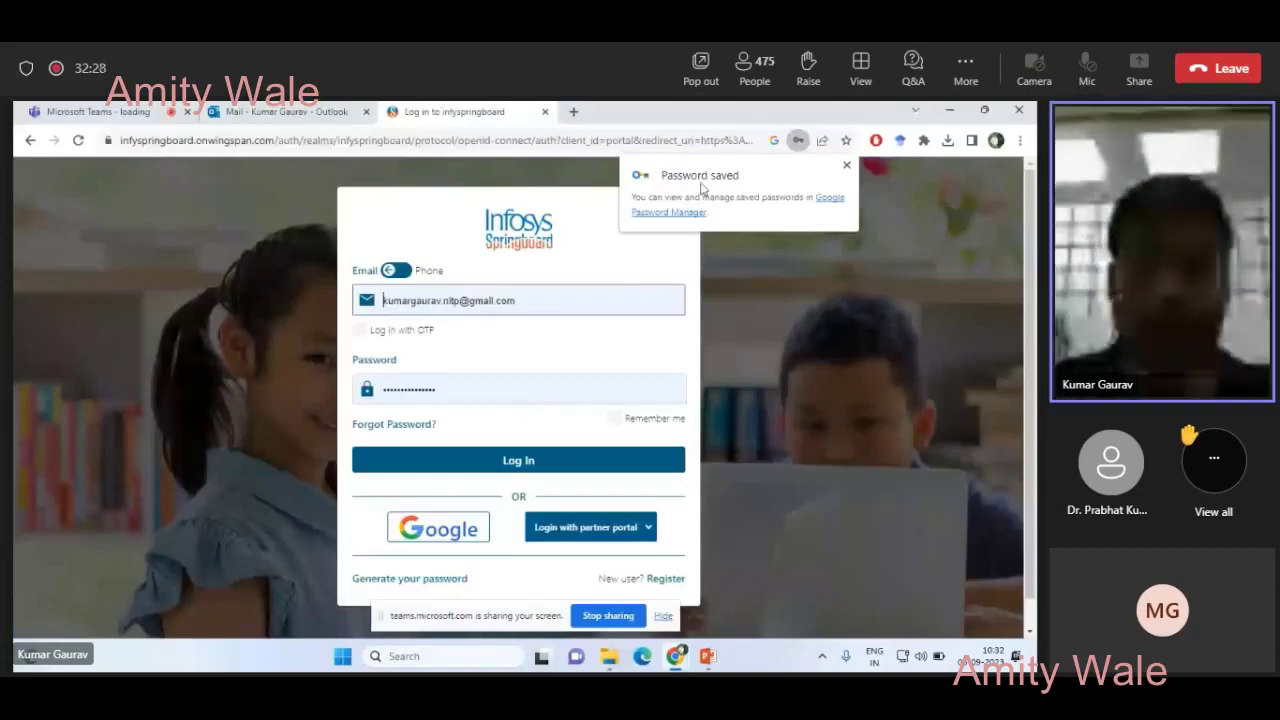
- Log in with the new account, then switch to the Verify email message in Gmail
left_click(505, 464)
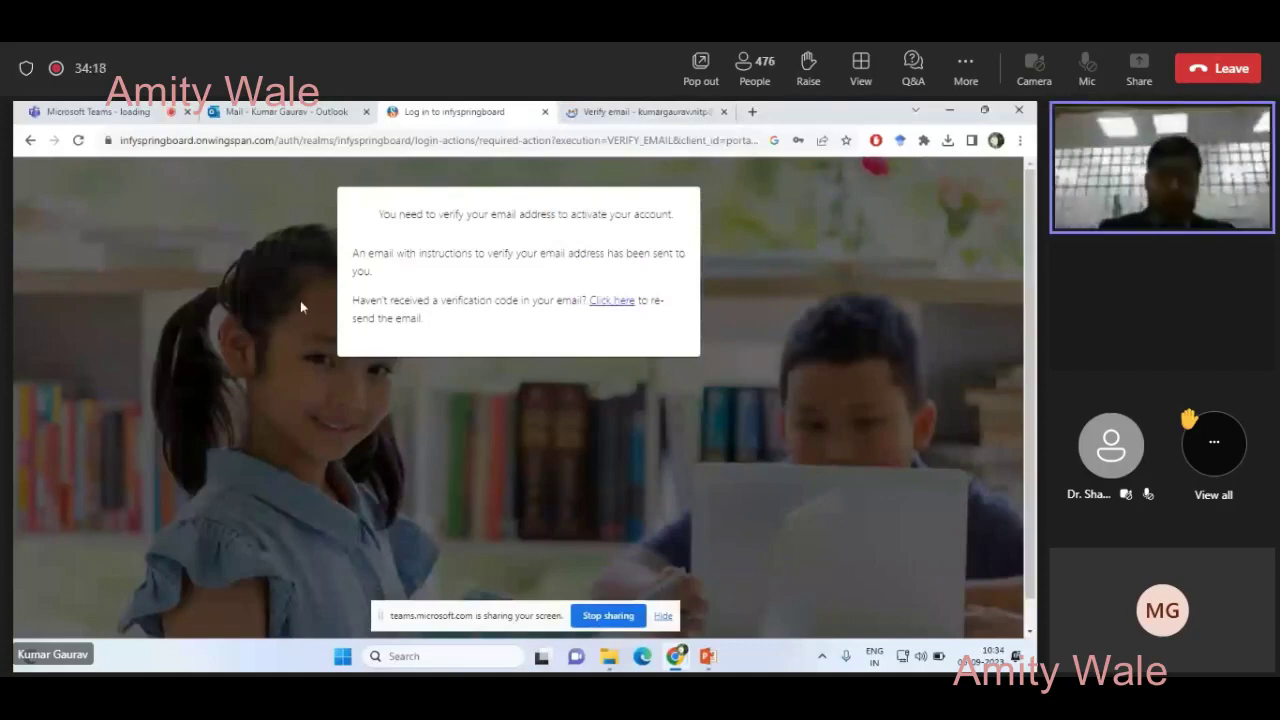
key("ctrl+Tab")
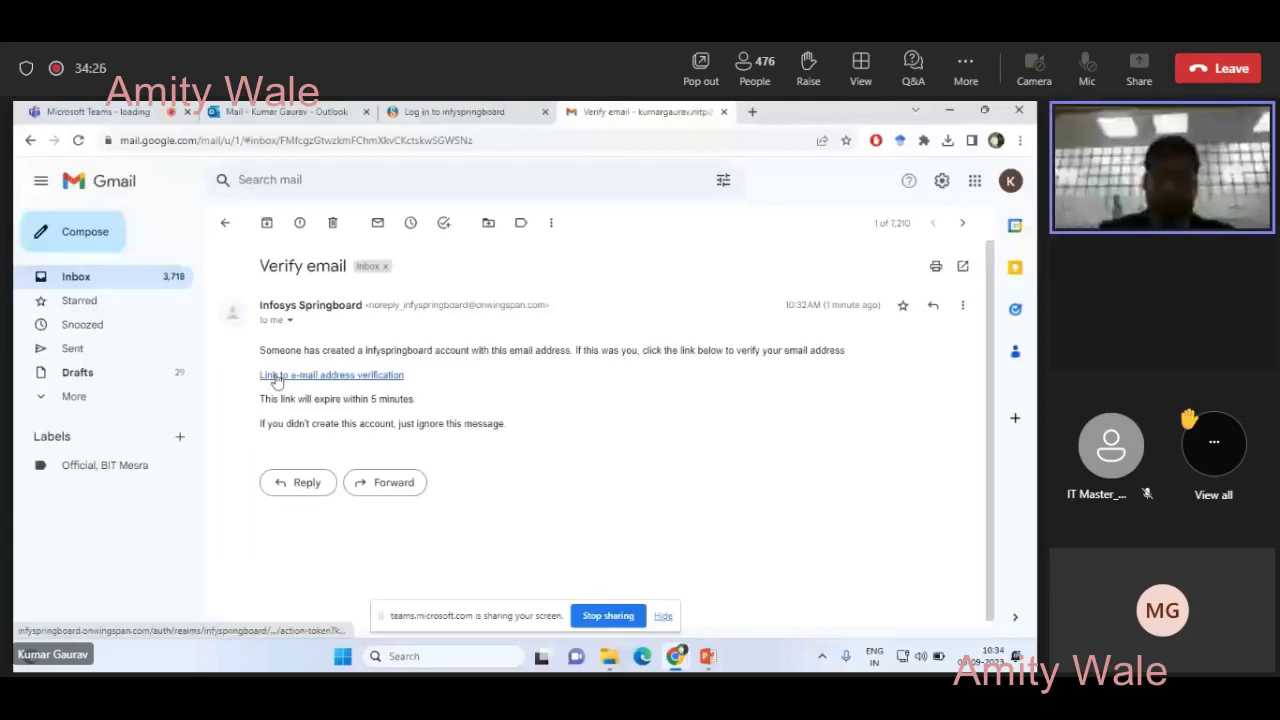
- Follow the 'Link to e-mail address verification' in the Verify email message
left_click(337, 383)
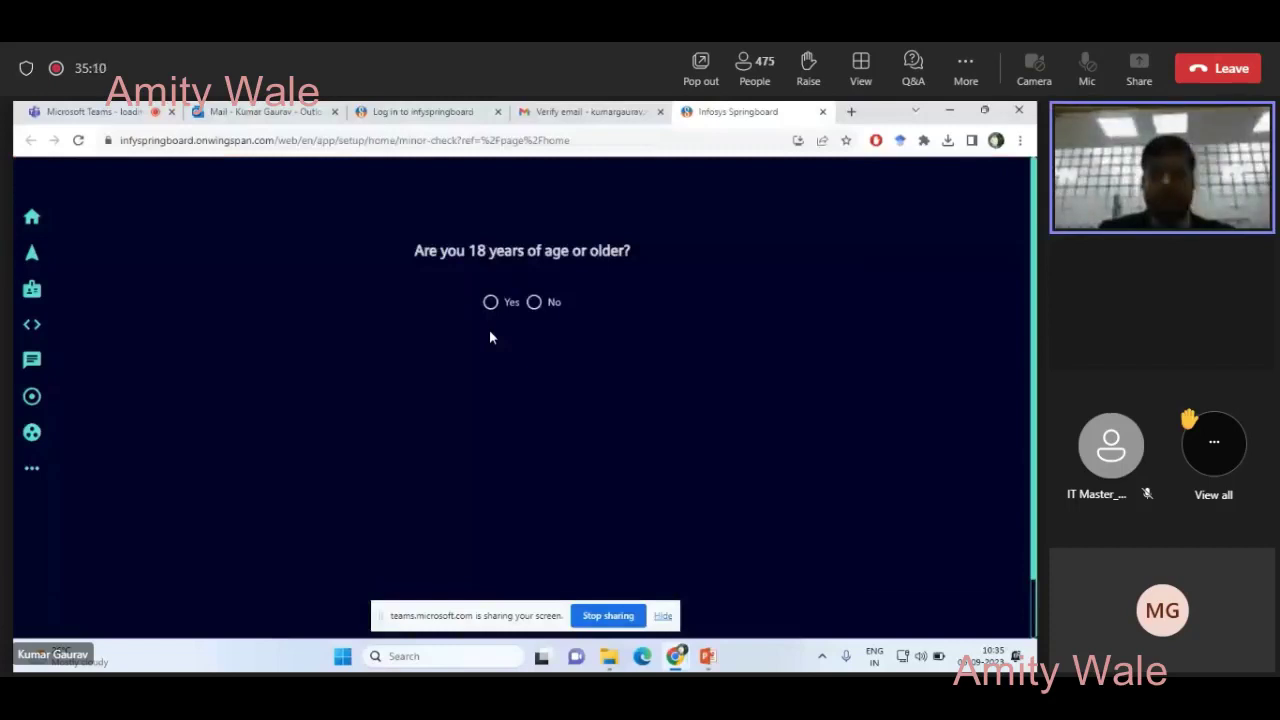
- Answer Yes to being 18 or older, then agree to and accept the Terms & Conditions and Data Privacy Notice
left_click(490, 302)
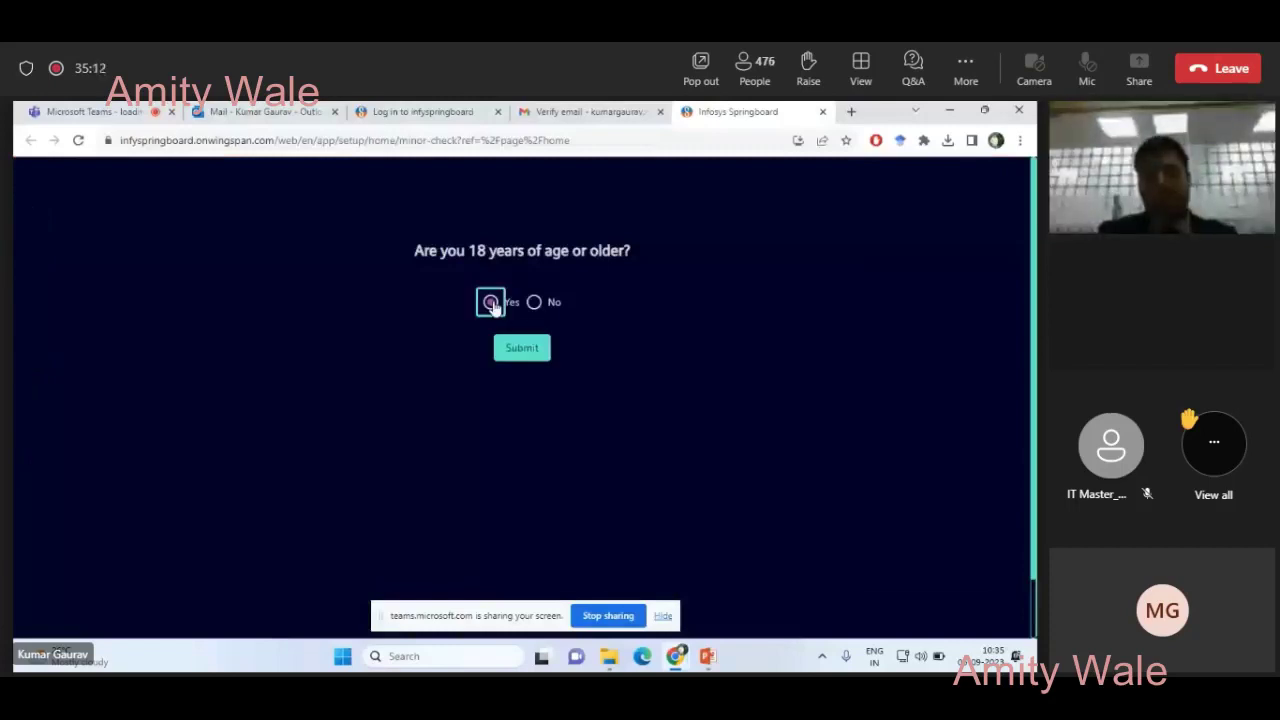
left_click(517, 350)
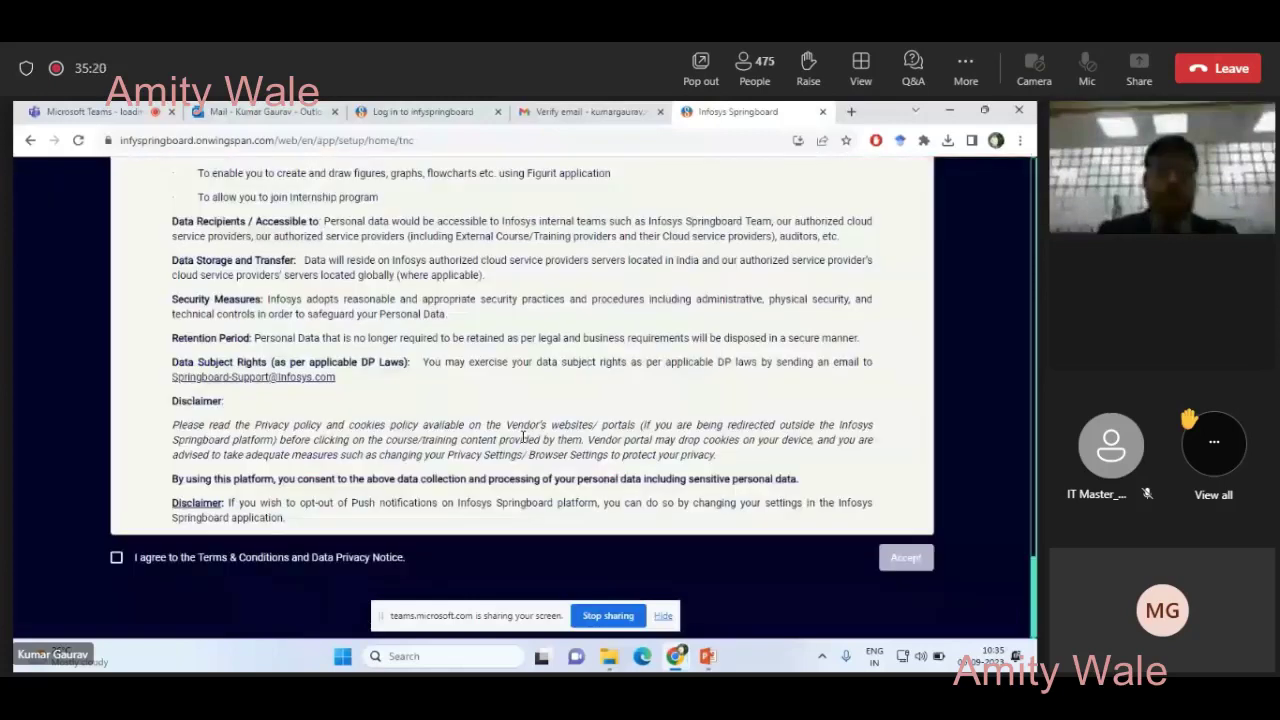
left_click(116, 557)
left_click(906, 557)
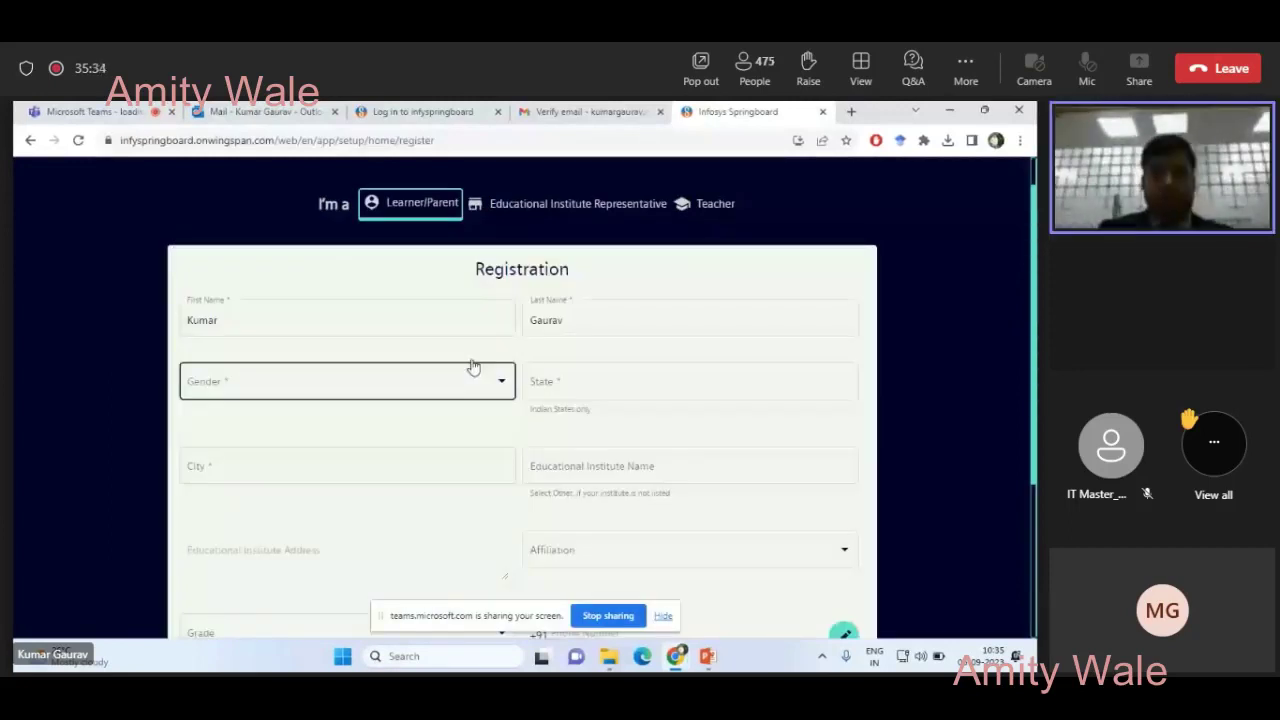
- Choose gender Male and set the city to Ranchi on the registration form
scroll(400, 323, "down", 1)
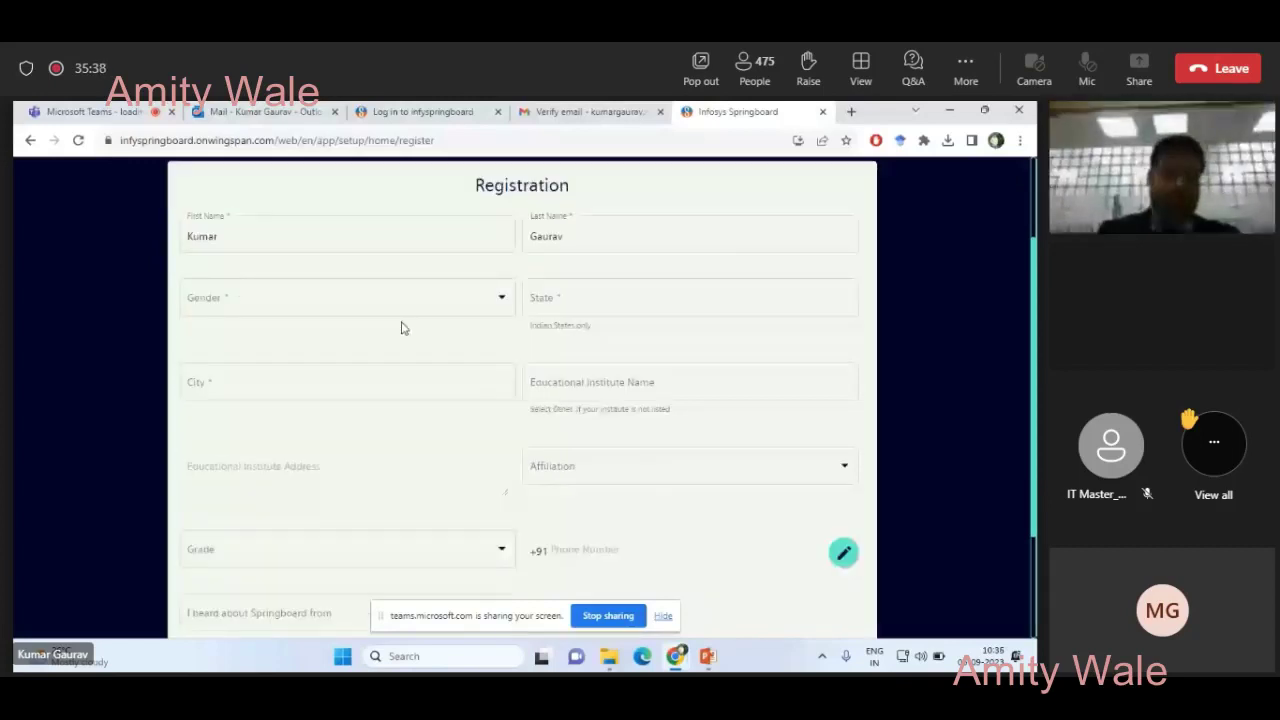
left_click(406, 296)
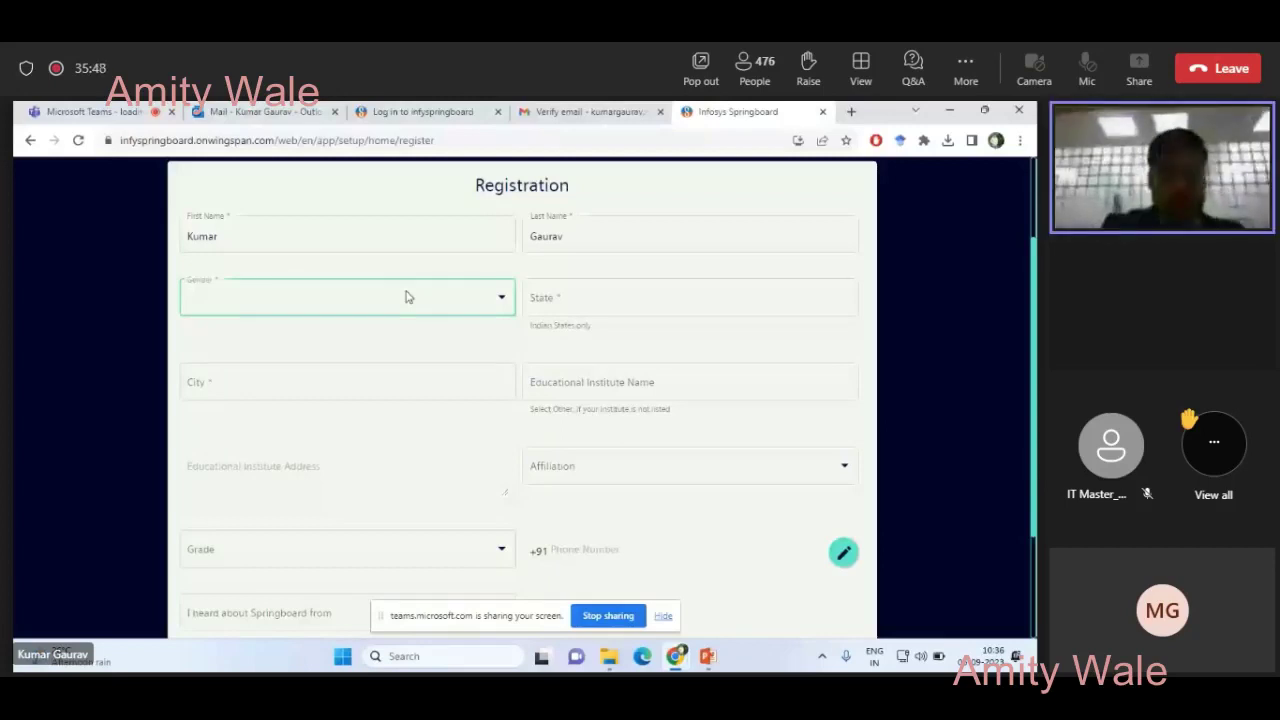
left_click(380, 383)
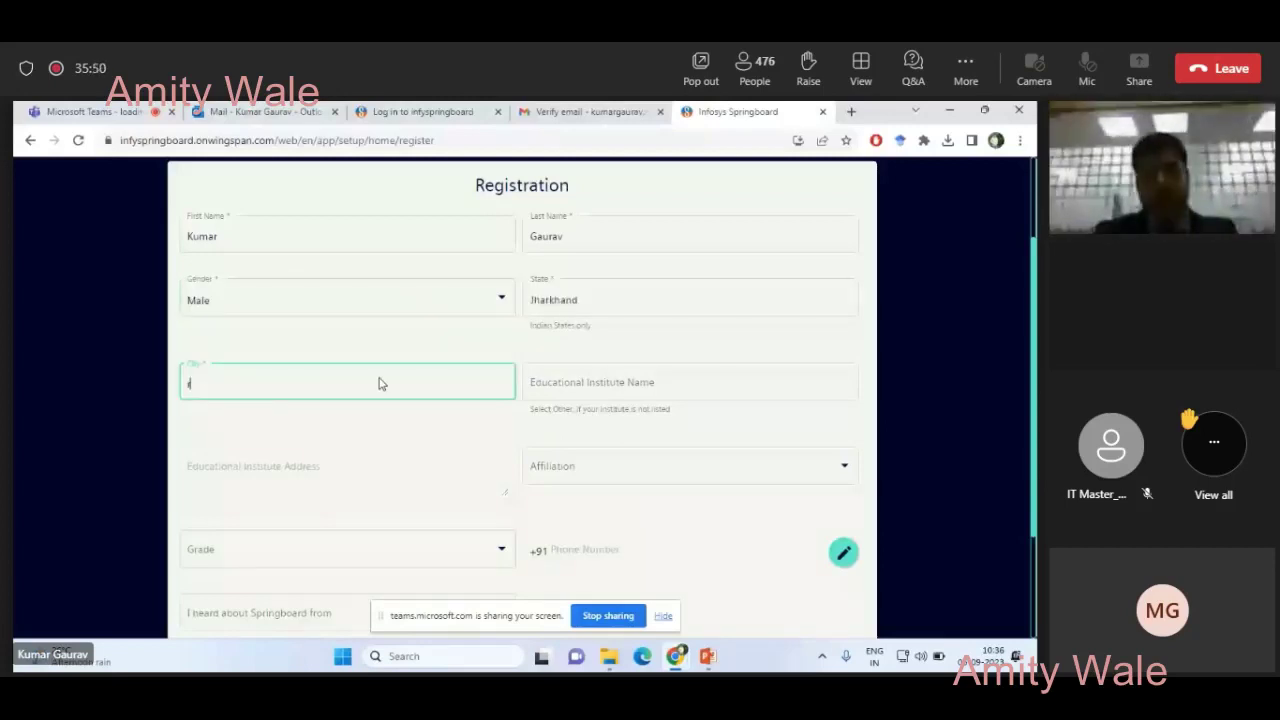
type("ranchi")
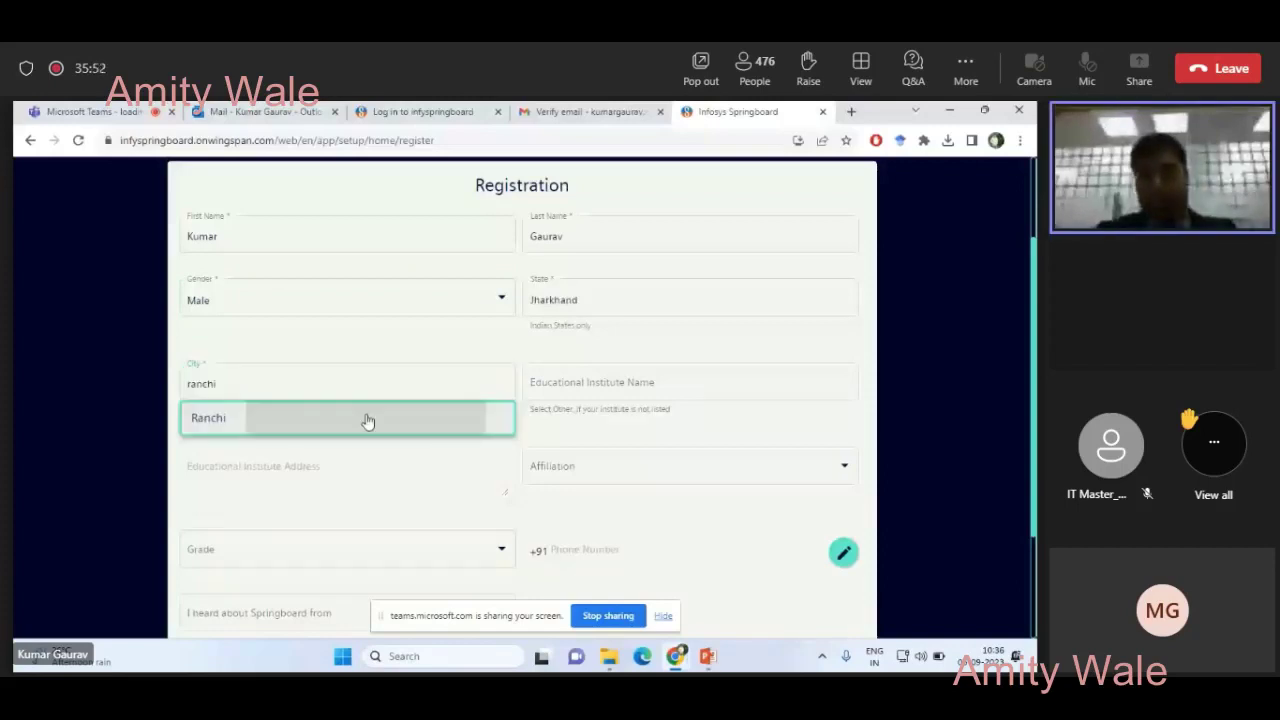
left_click(367, 421)
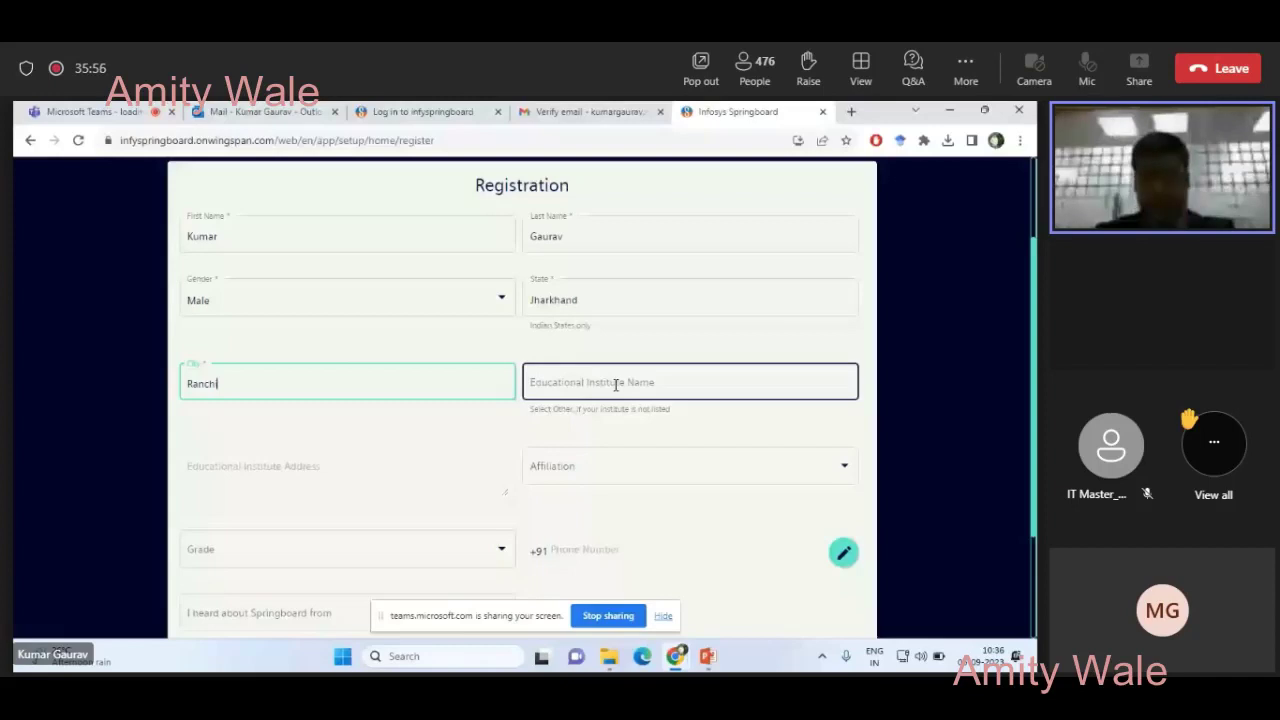
- Set the institute to Amity University Jharkhand via 'U-08', affiliation to Other, and submit
left_click(566, 385)
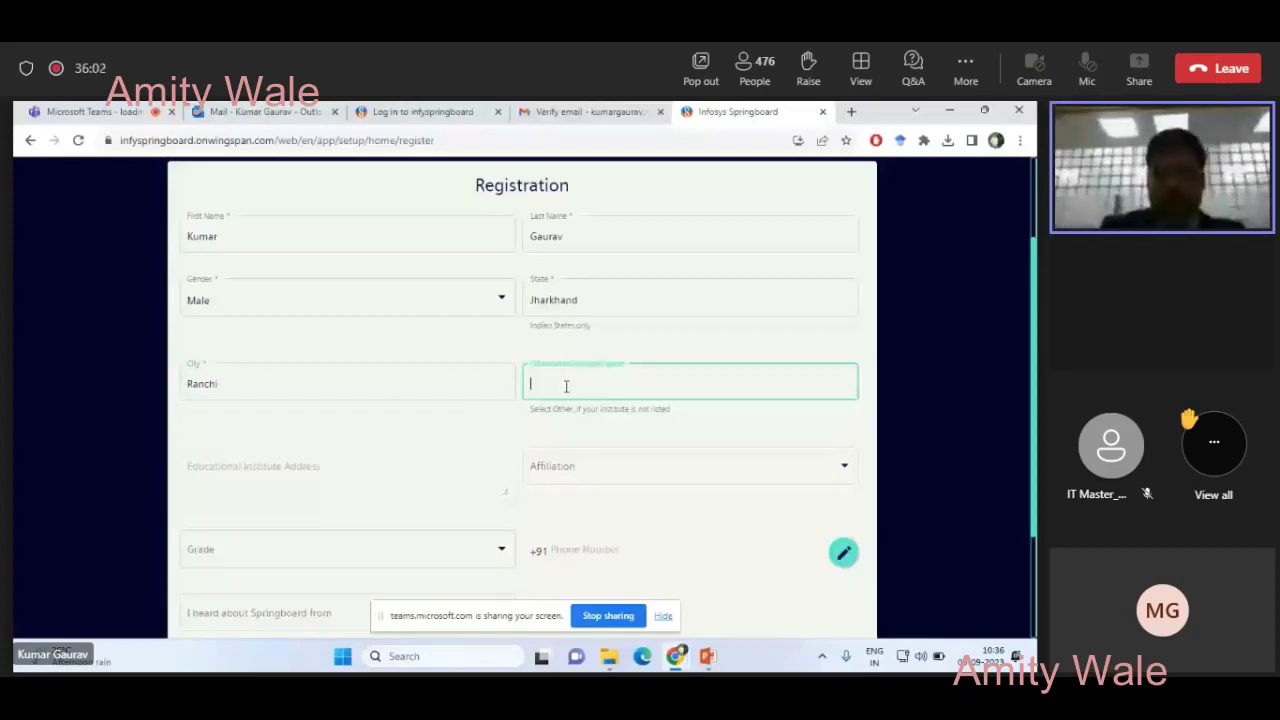
type("U")
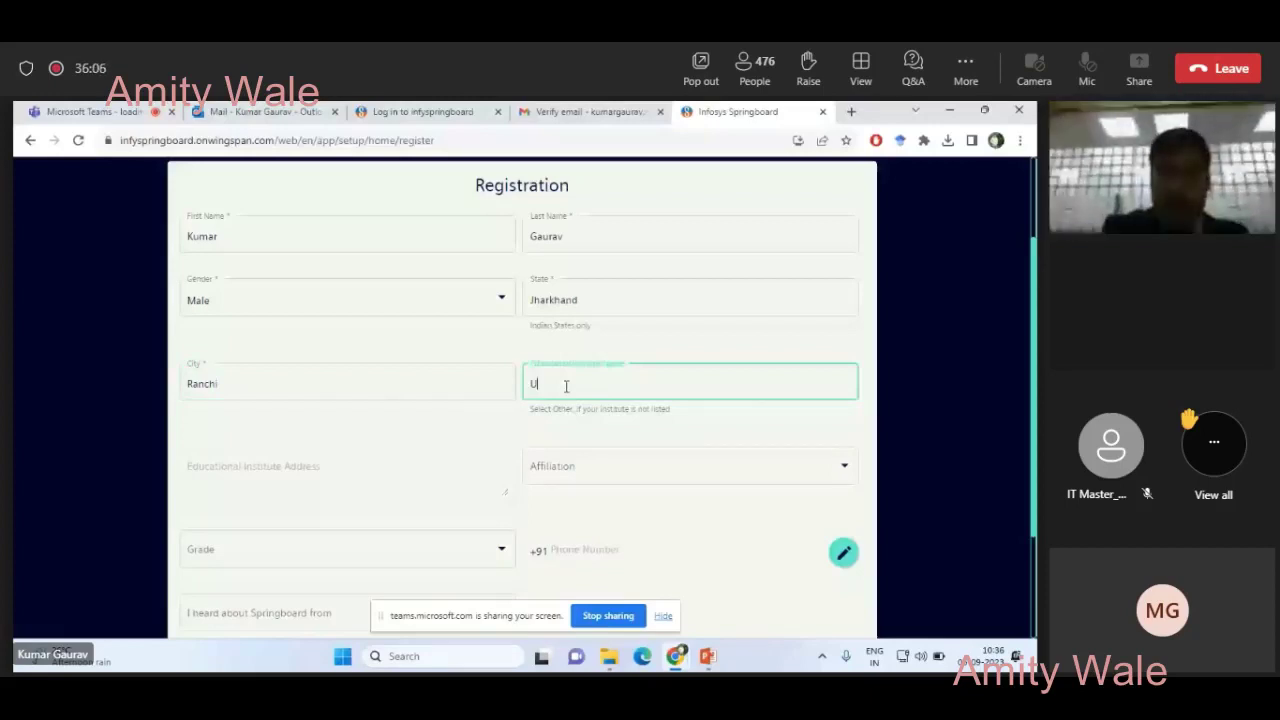
type("-08")
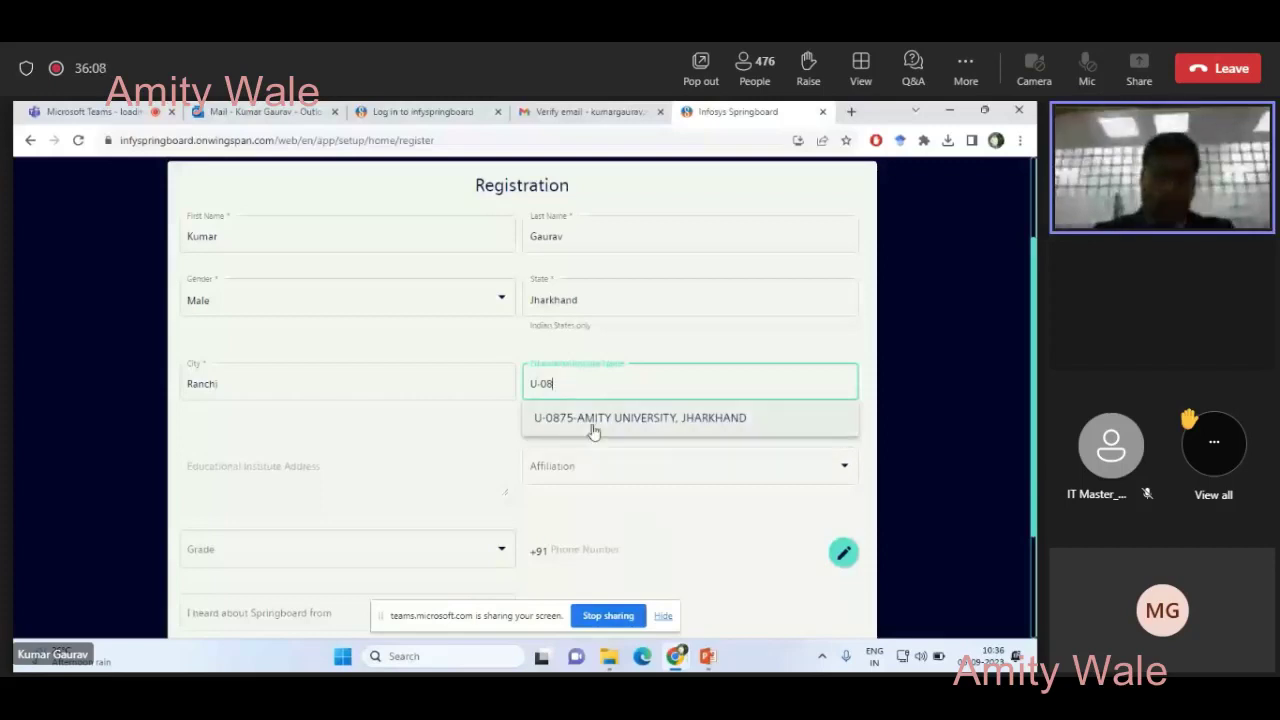
left_click(592, 429)
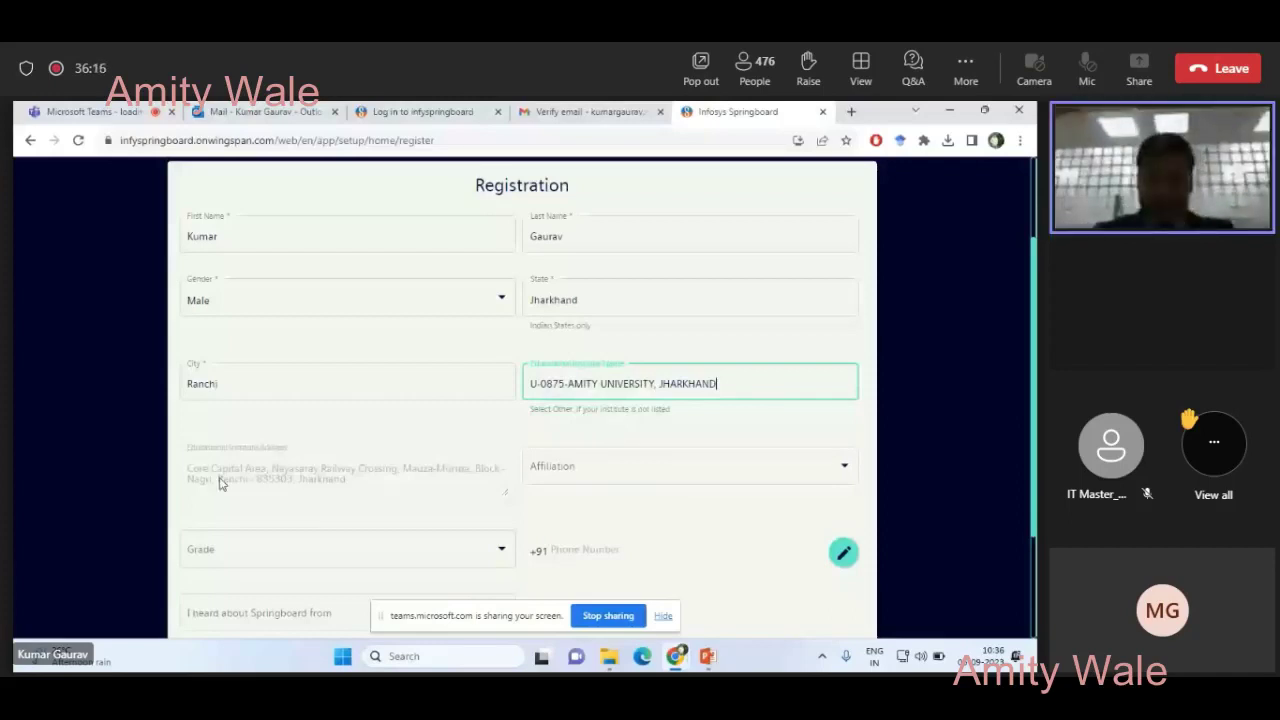
left_click(594, 477)
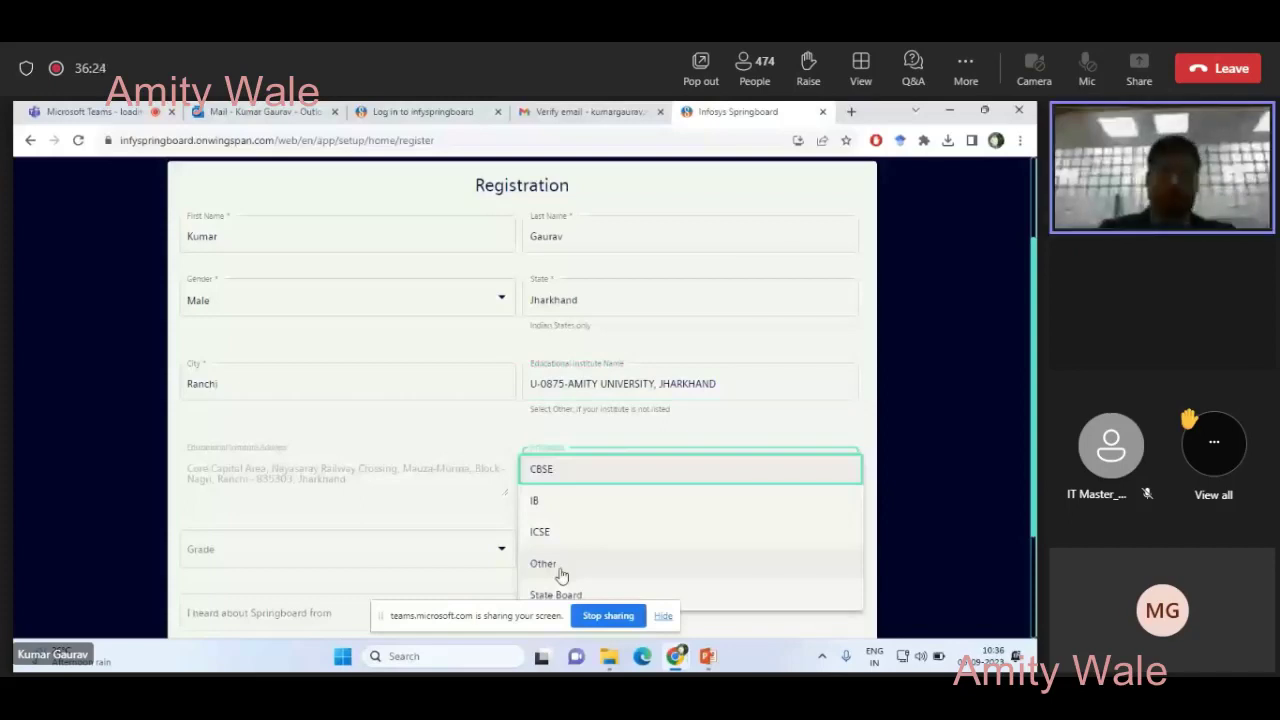
left_click(560, 572)
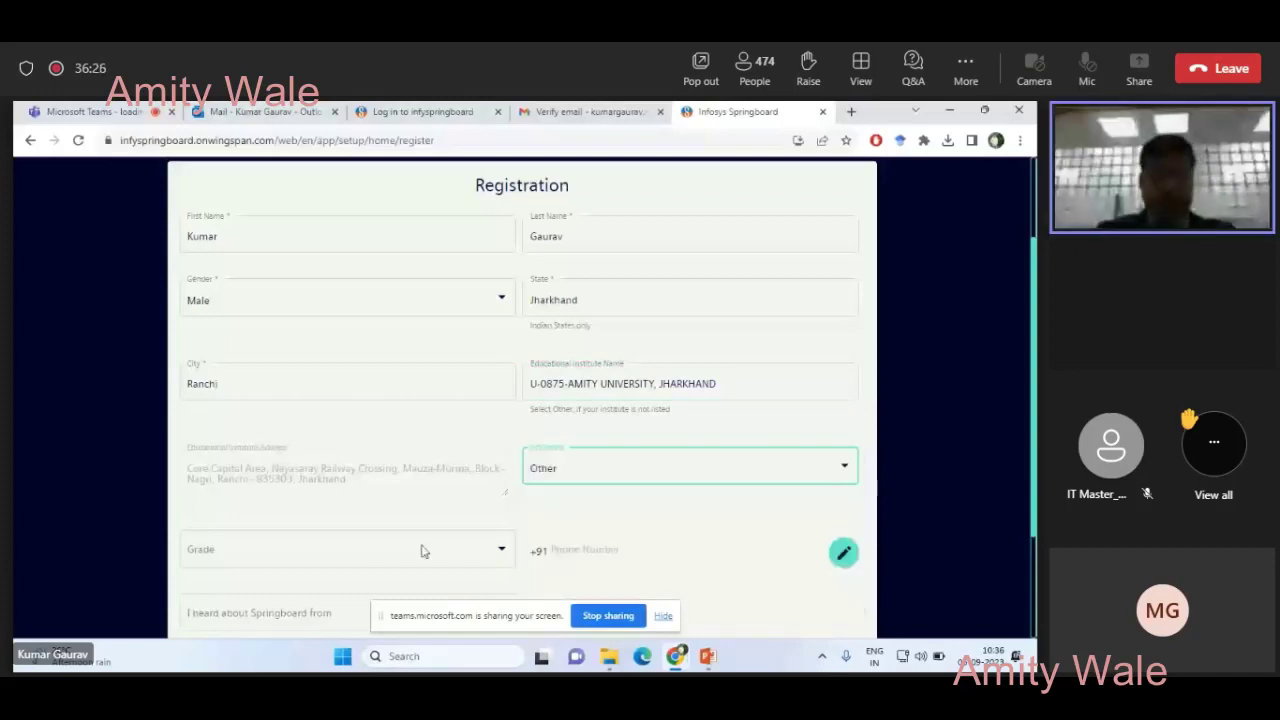
scroll(566, 509, "down", 2)
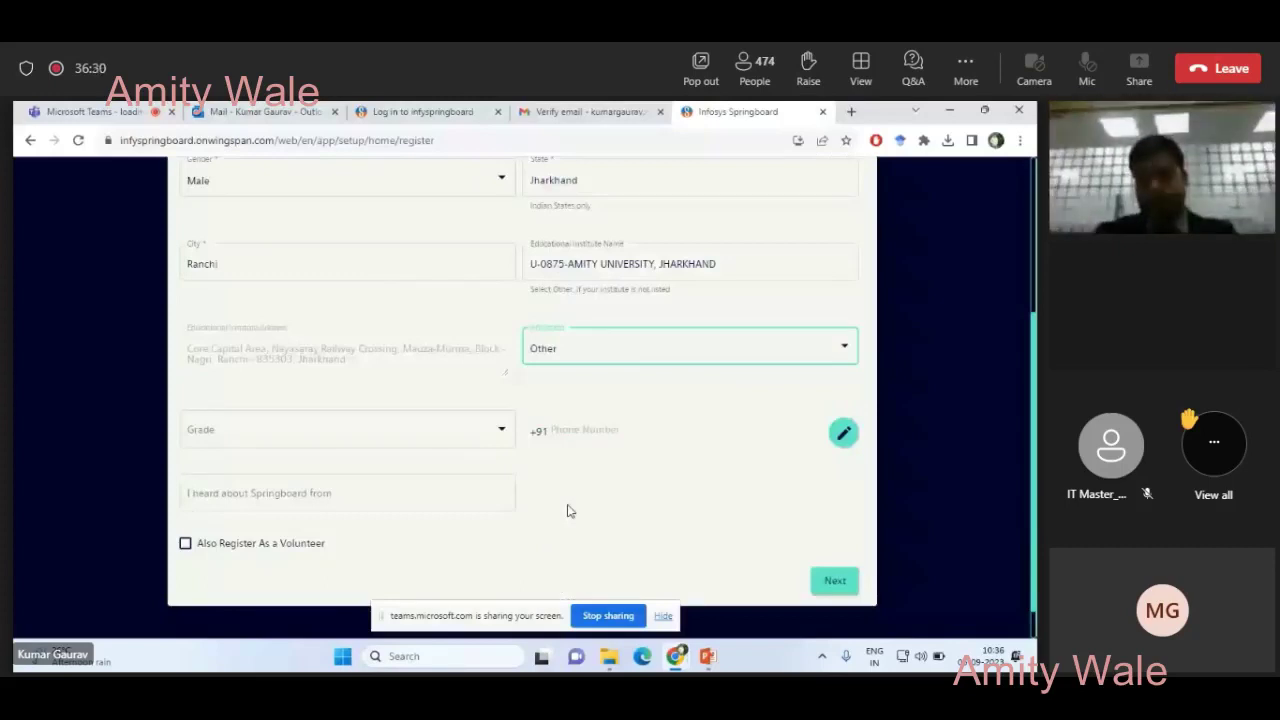
left_click(840, 583)
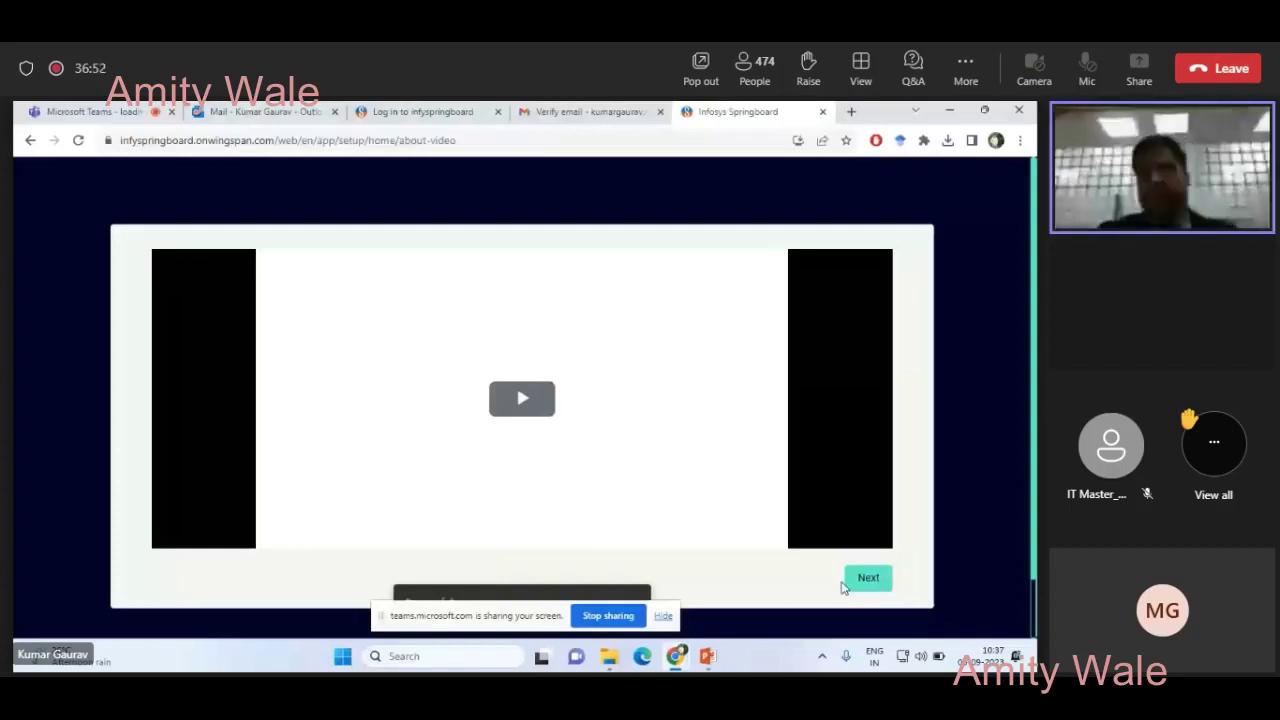
- Play the introductory video and continue to the 'What are your interests?' step
left_click(495, 455)
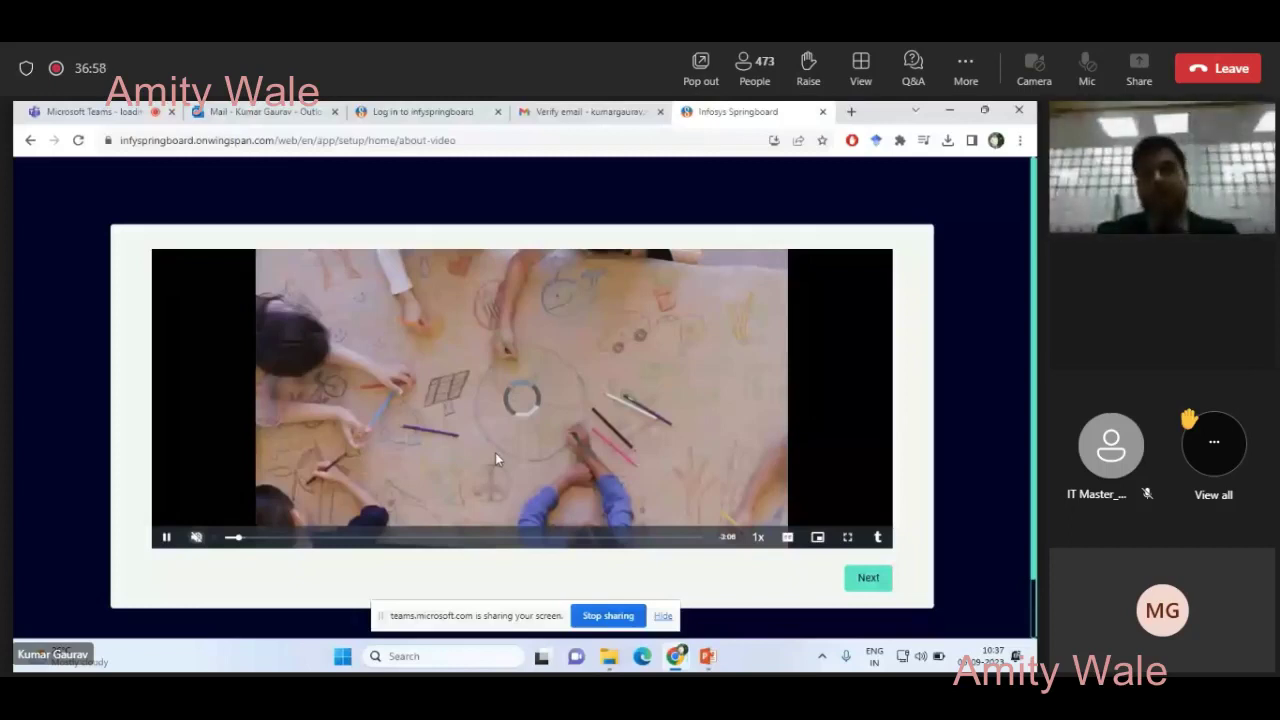
left_click(862, 586)
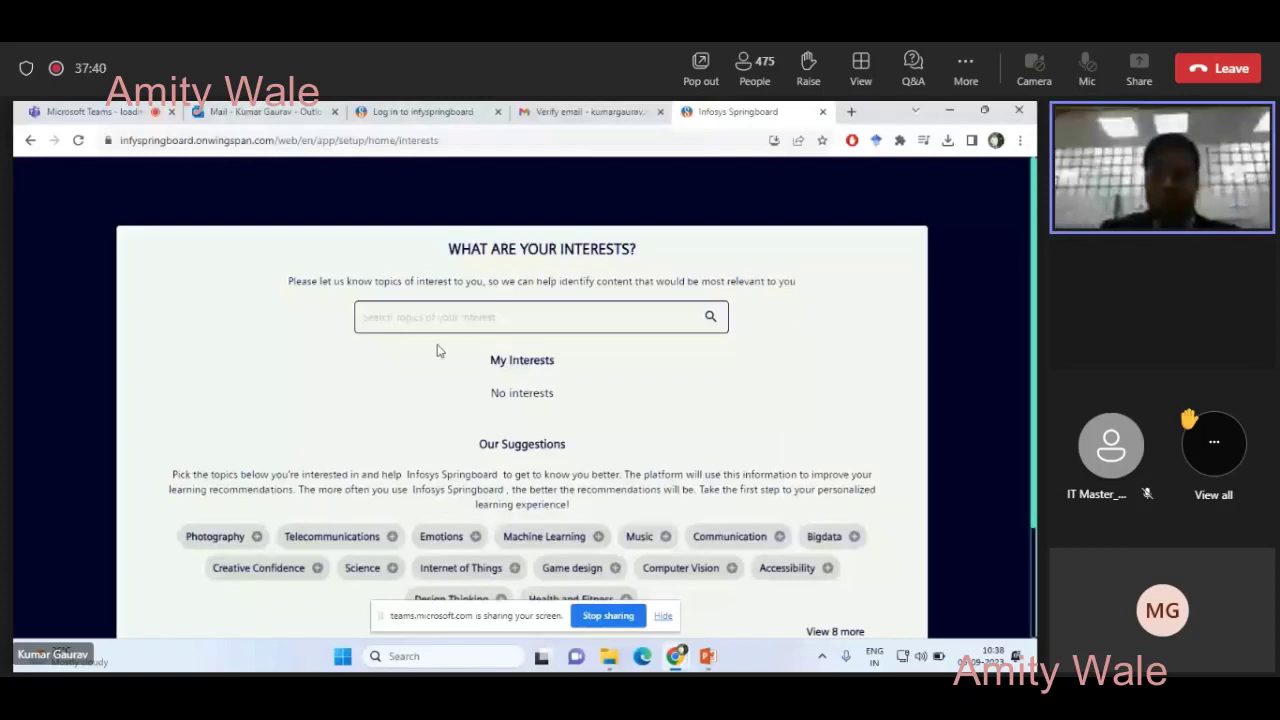
- Add Internet of Things and Machine Learning as interests, then search interest topics for 'PowerPoint'
scroll(416, 444, "down", 2)
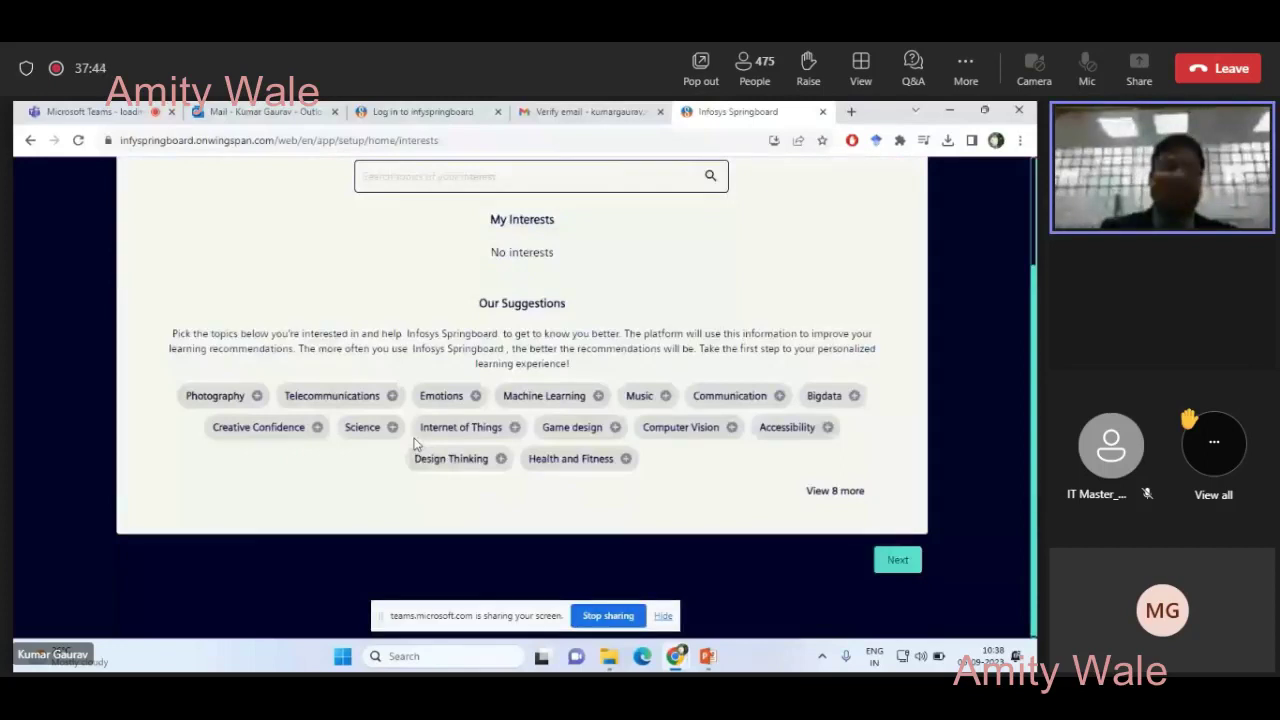
left_click(514, 427)
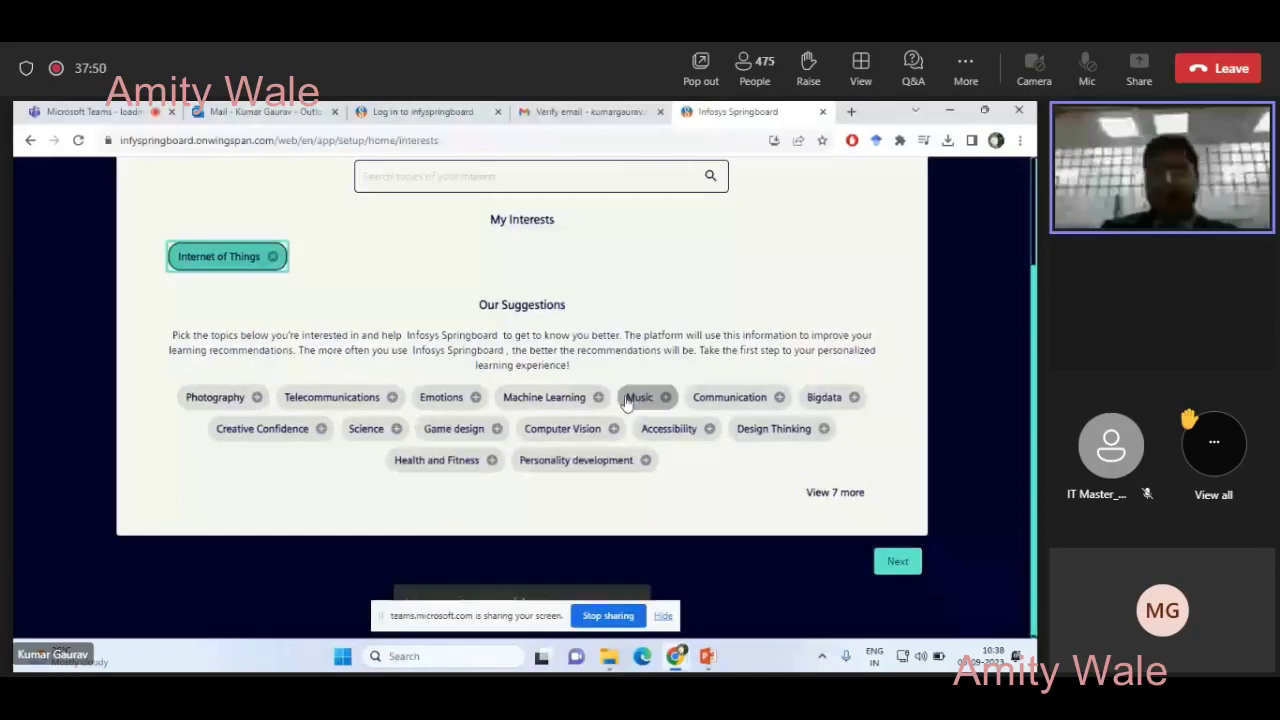
left_click(598, 397)
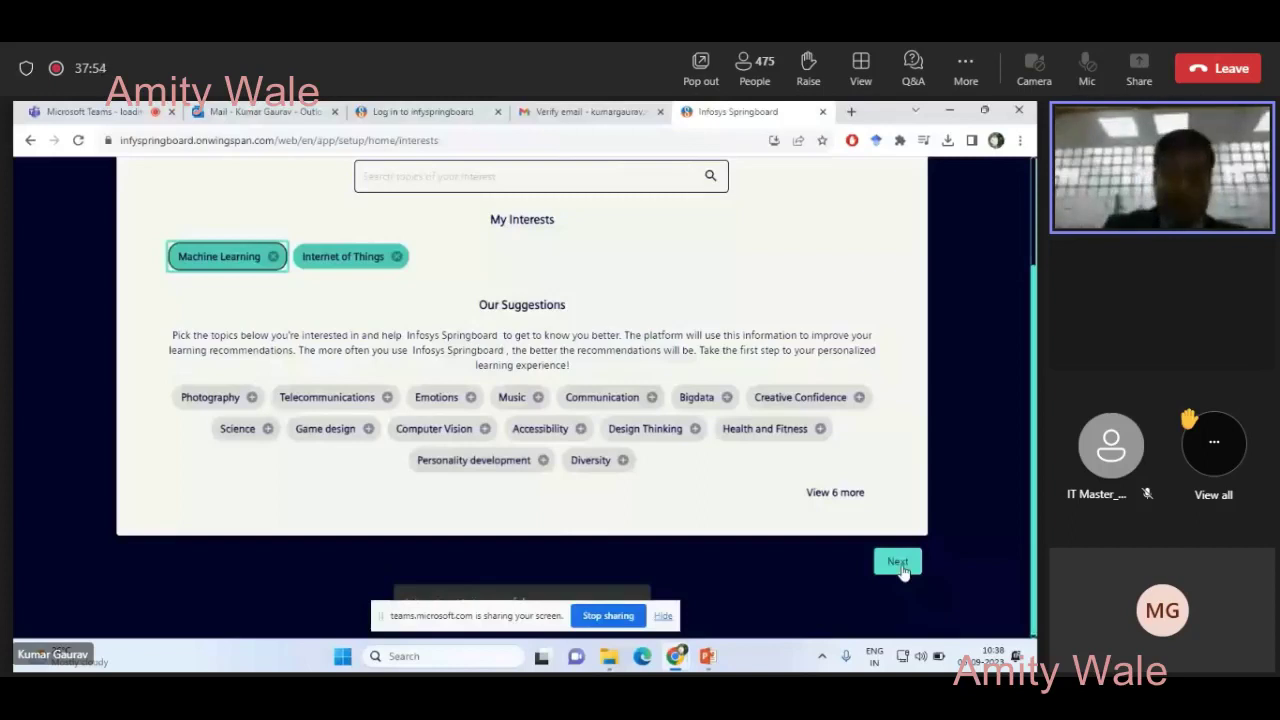
left_click(535, 188)
type("P")
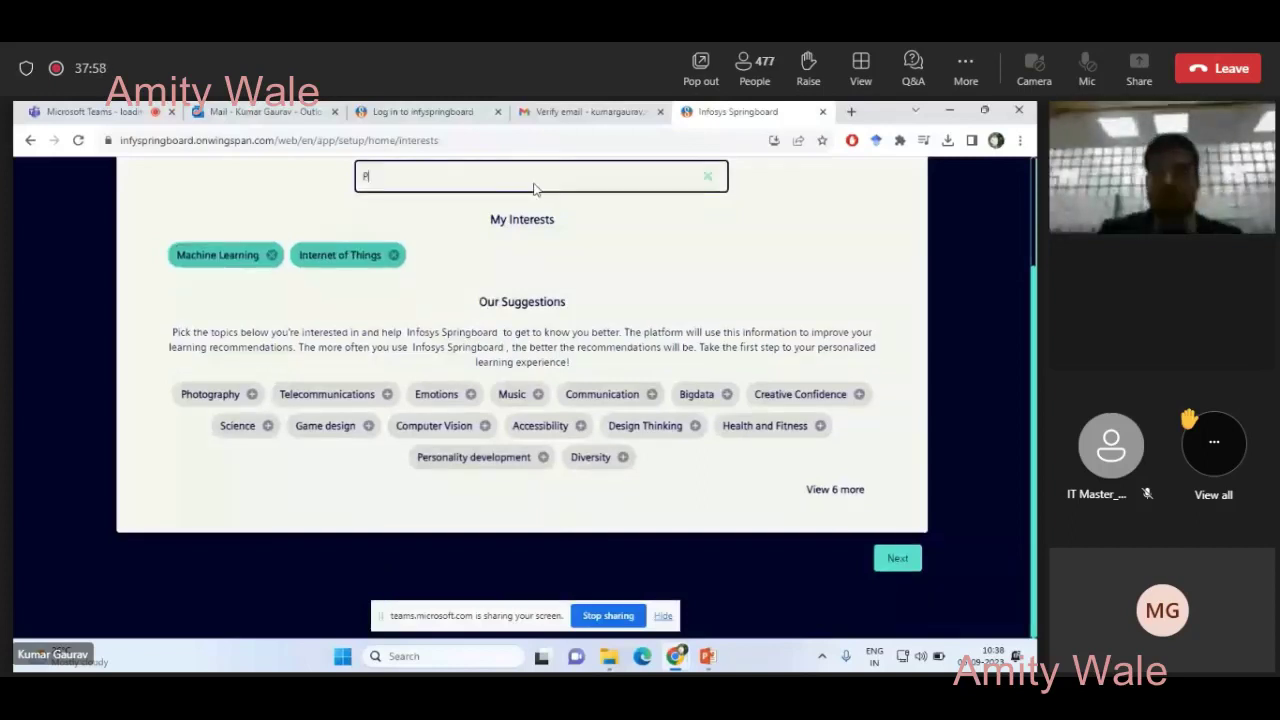
type("owerPoint")
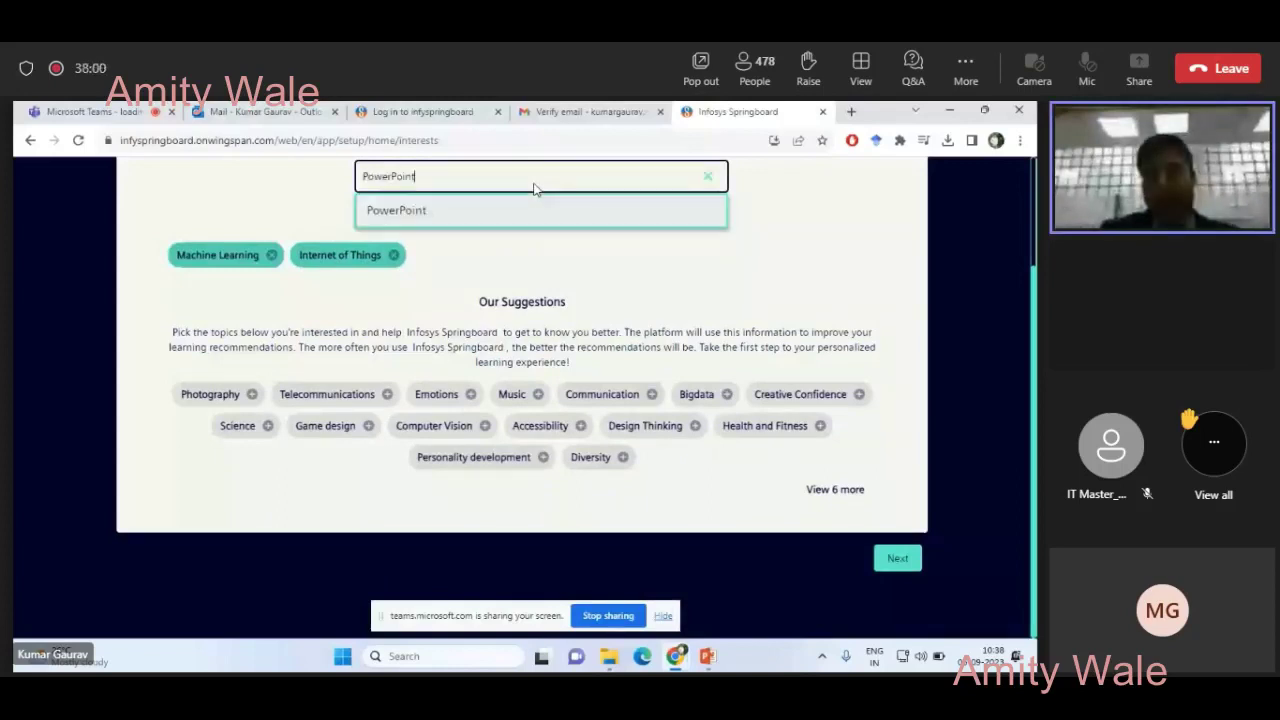
- Move past the interests page and finish onboarding with the default language, font size and theme
left_click(895, 560)
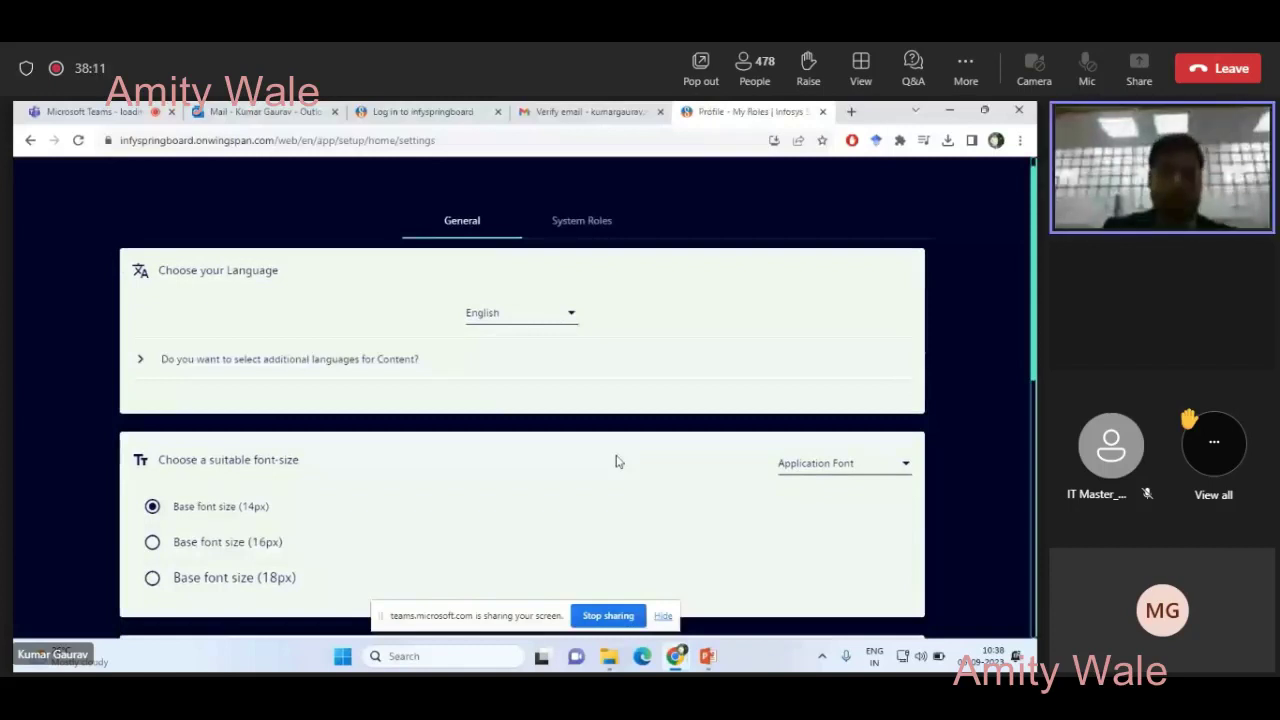
scroll(616, 461, "down", 2)
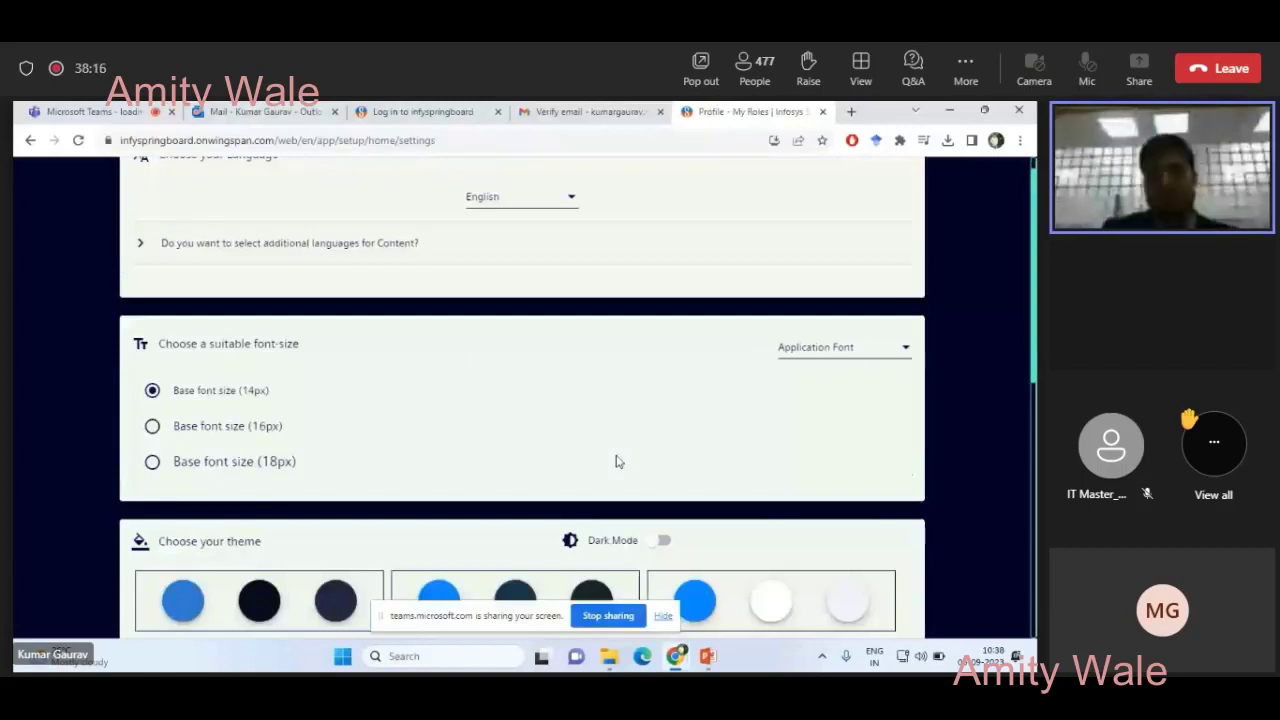
scroll(616, 461, "down", 8)
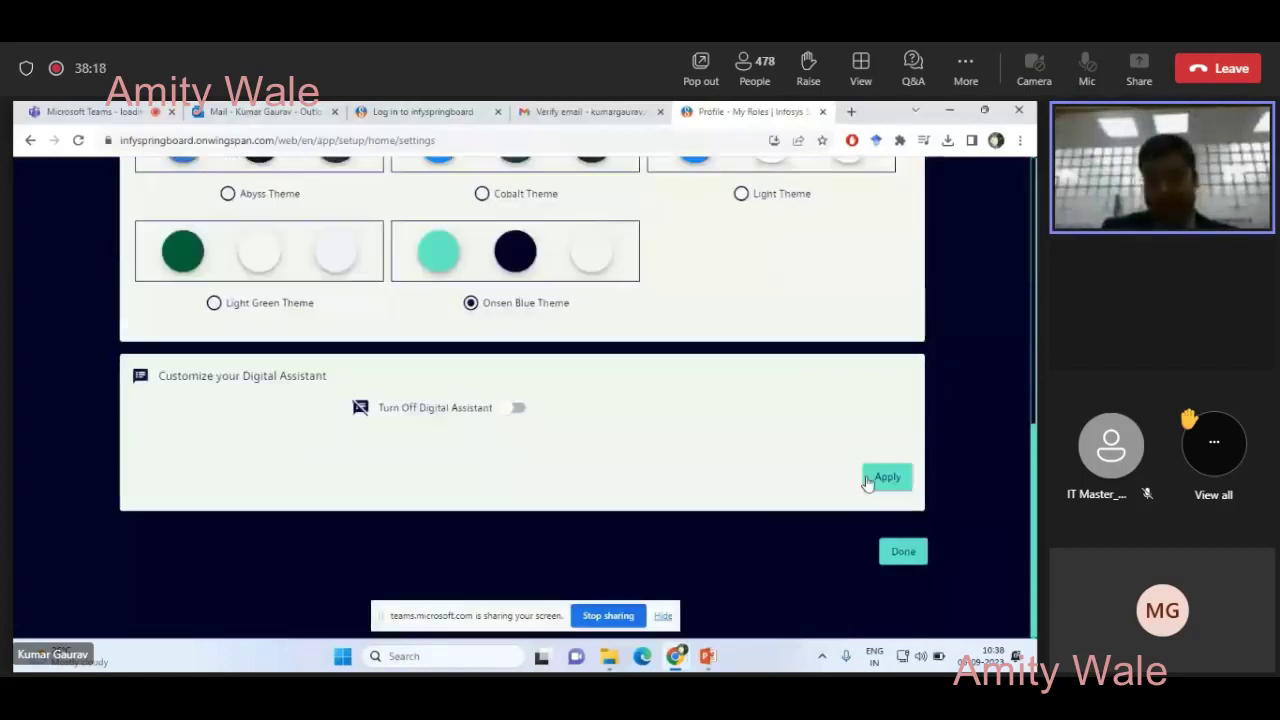
left_click(902, 558)
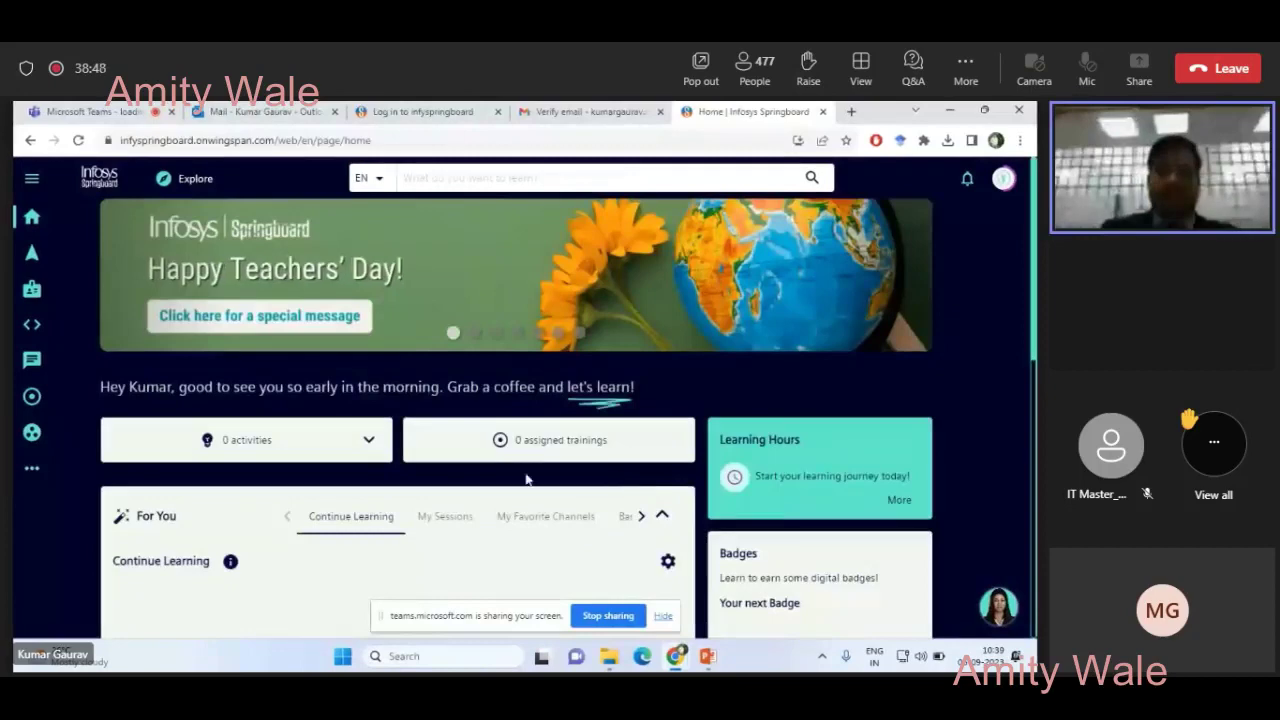
- Run a catalogue search for 'Microsoft PowerPoint' from the top search bar
left_click(442, 179)
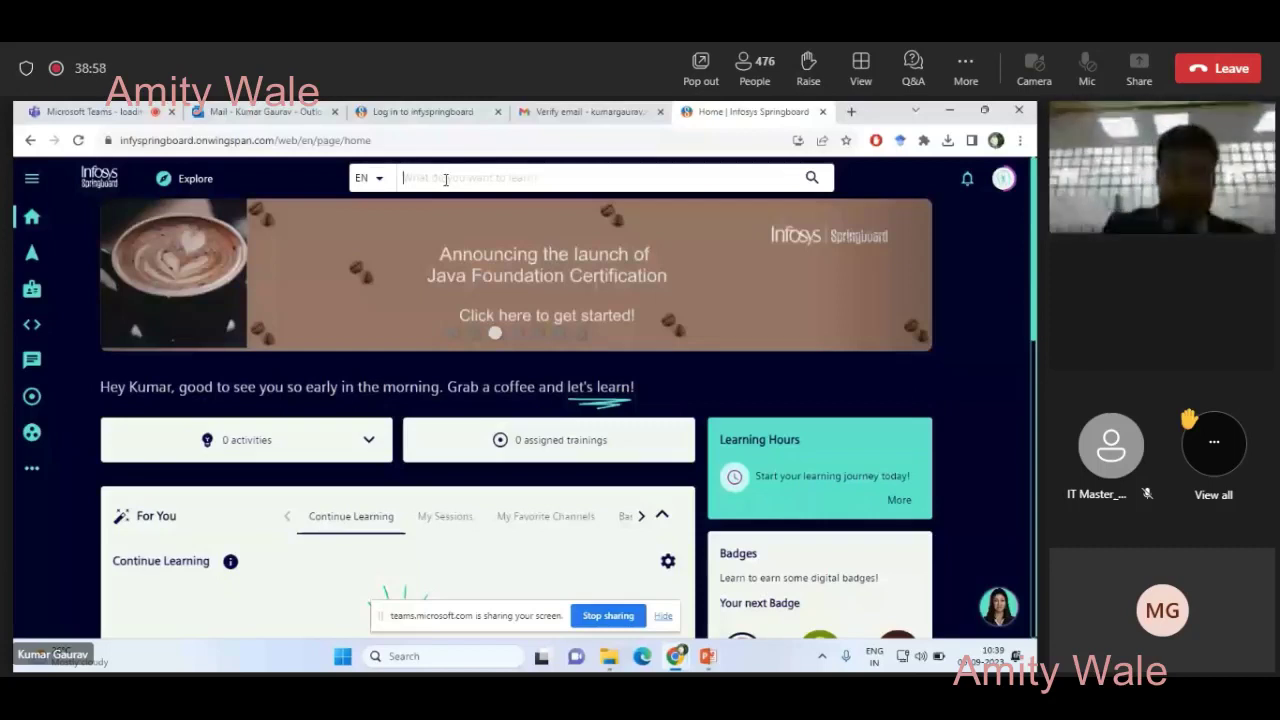
type("PowerP")
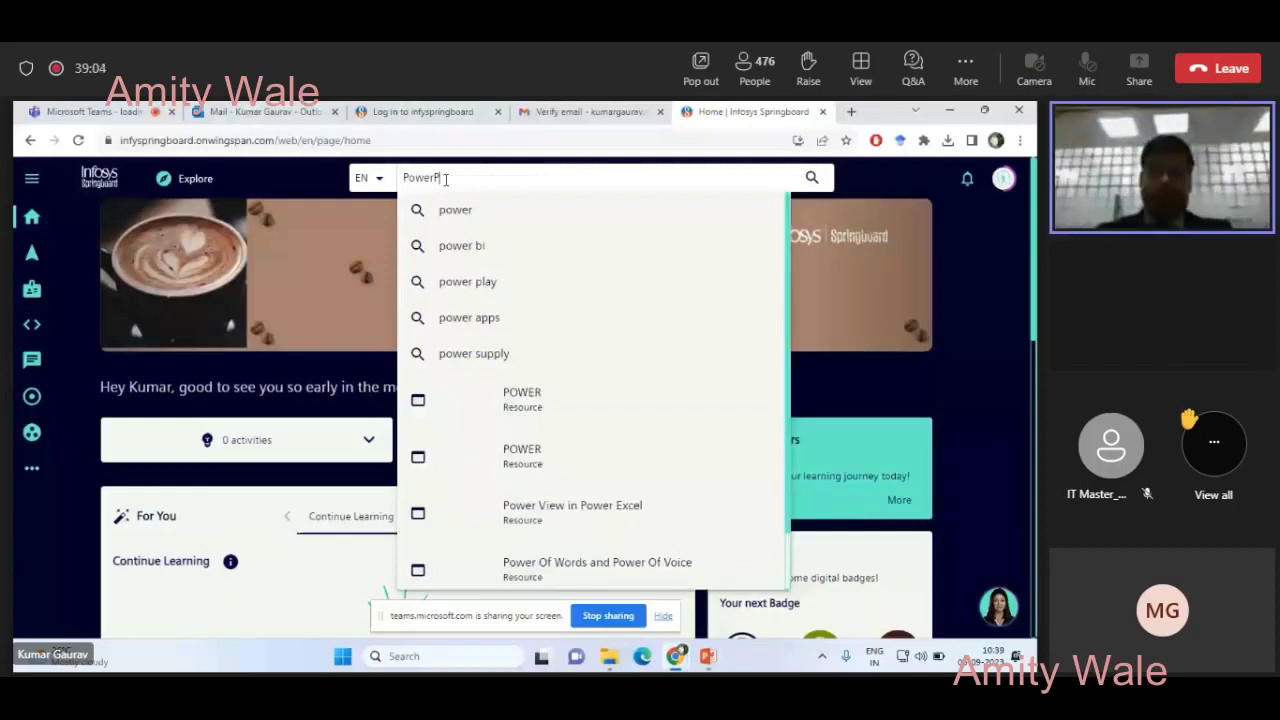
type("oint")
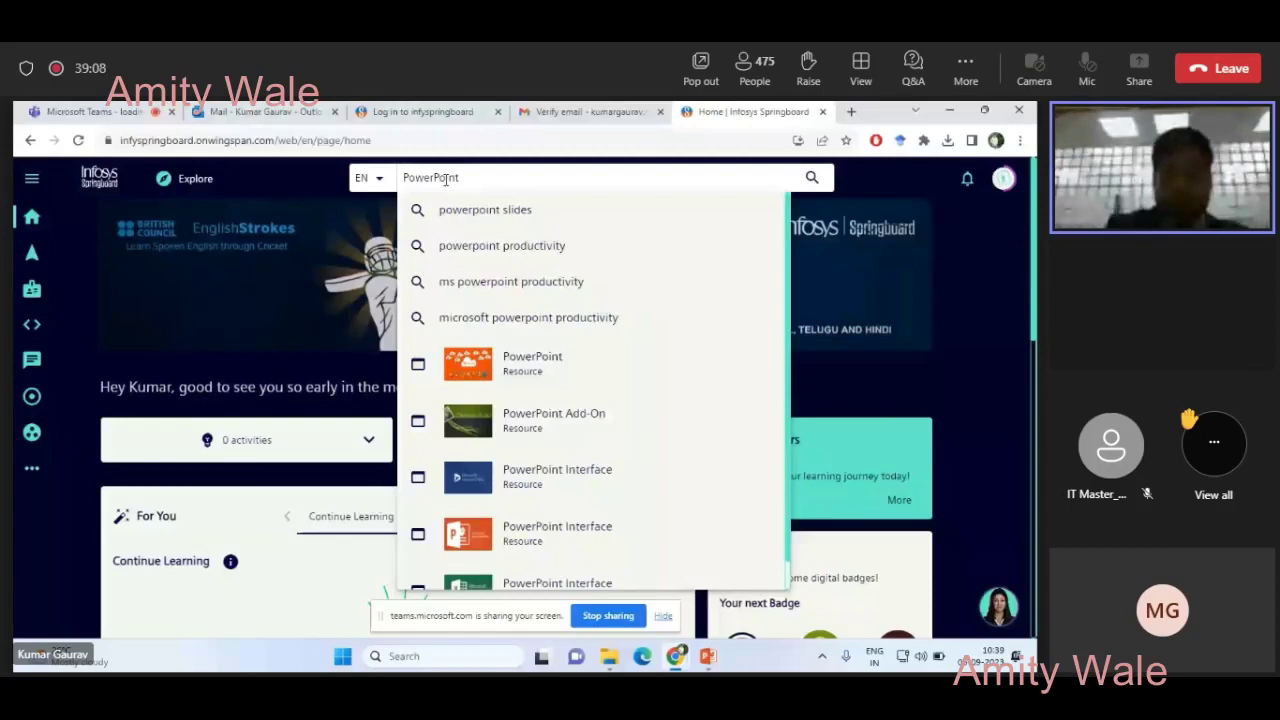
key("Home")
type("M")
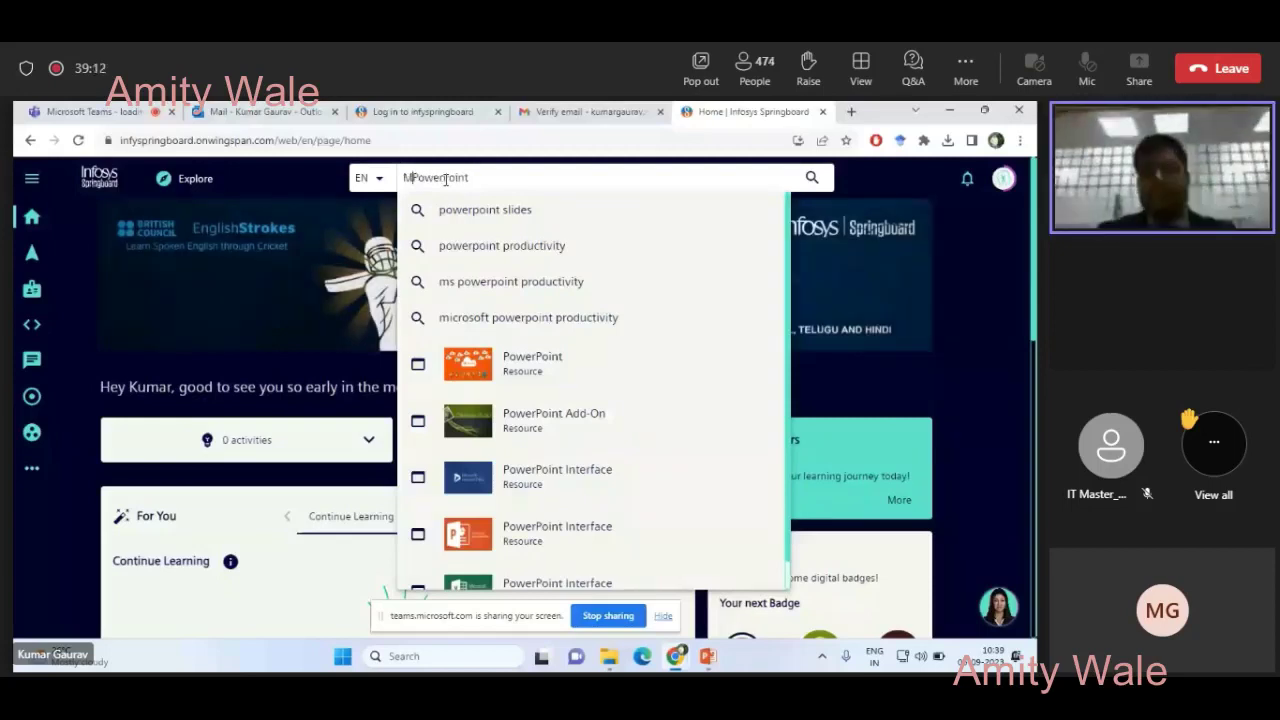
type("icrosoft")
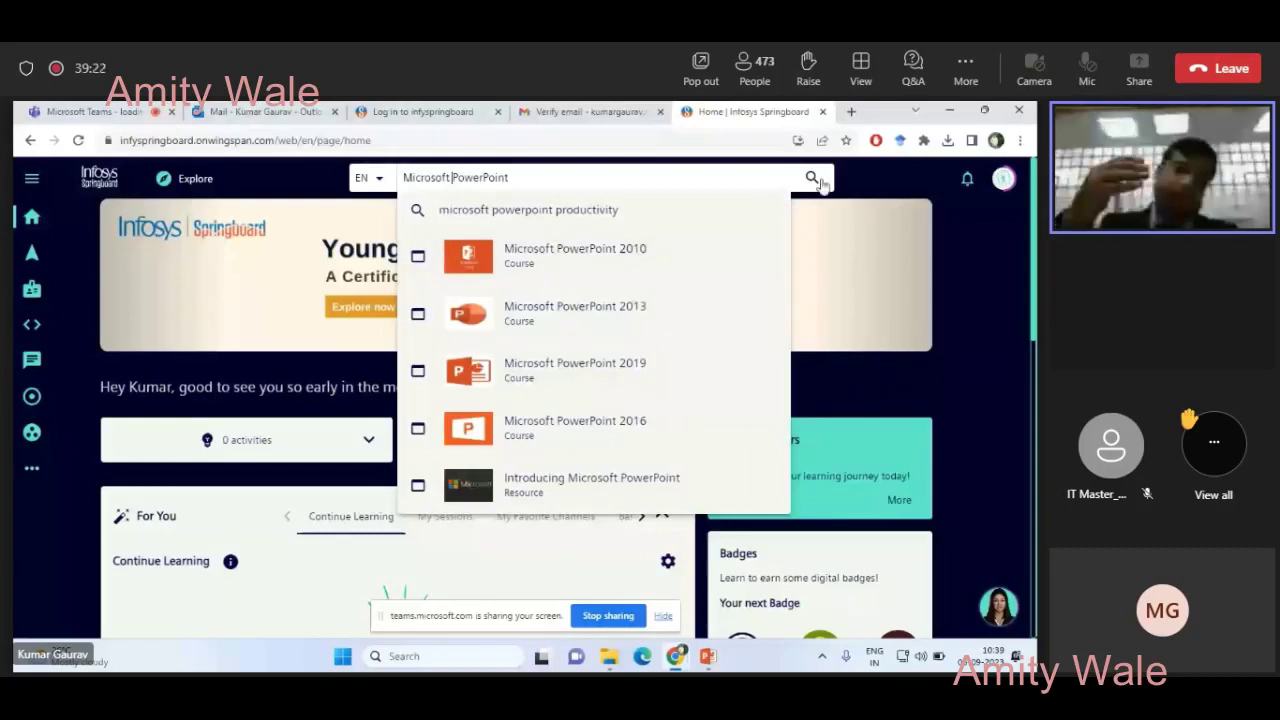
left_click(813, 179)
left_click(811, 179)
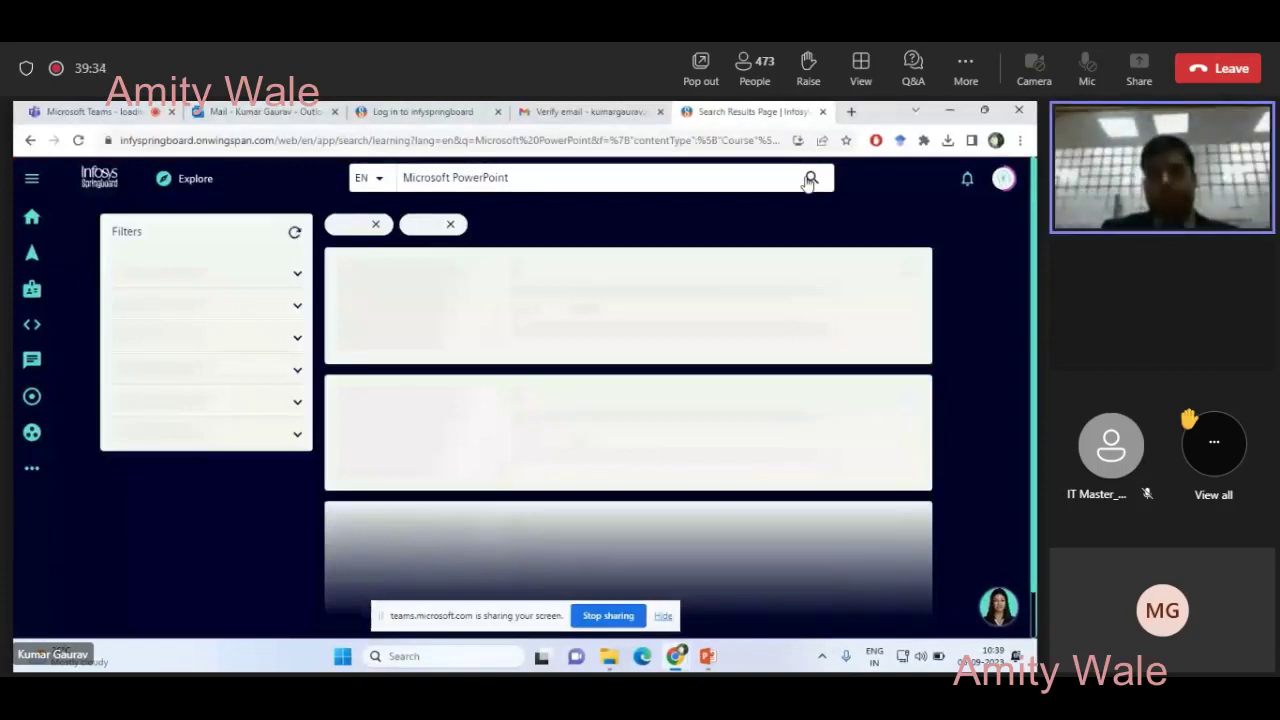
- Open the Microsoft PowerPoint 2016 course from the search results
scroll(755, 395, "down", 2)
scroll(755, 395, "down", 1)
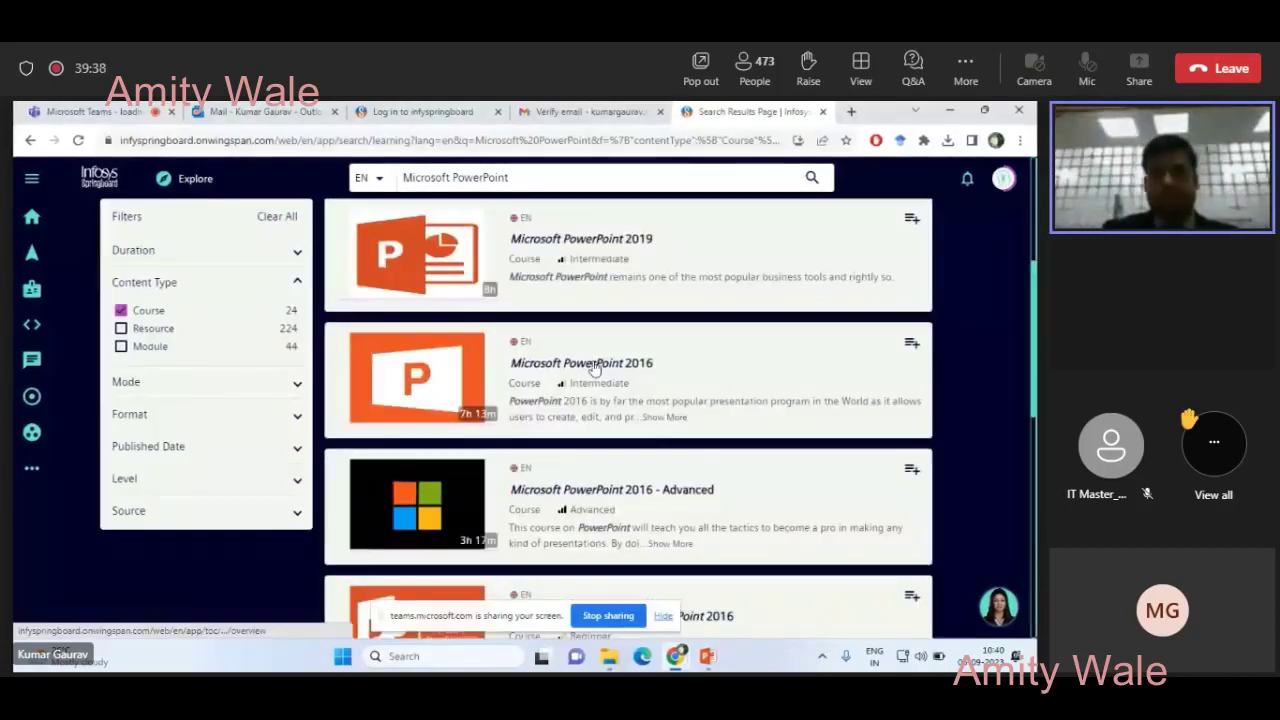
left_click(597, 368)
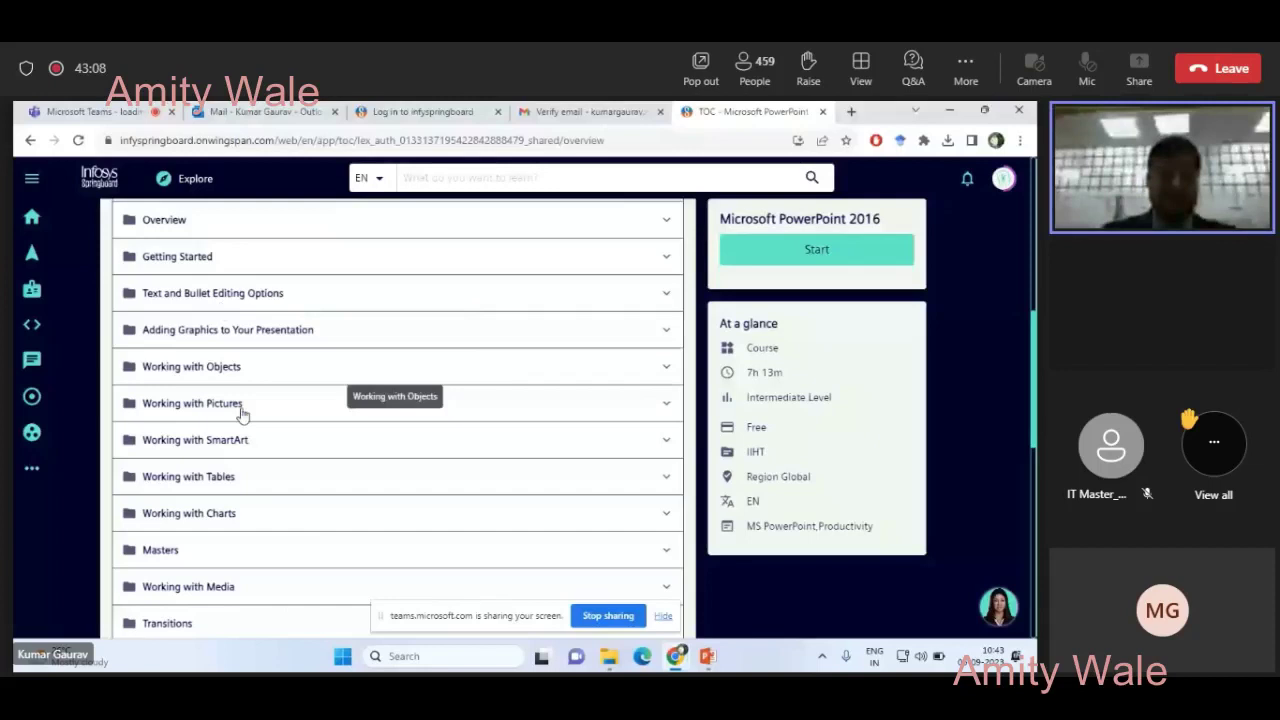
- Start the course so its first lesson, 'New features in PowerPoint 2016 for MAC', plays
scroll(256, 386, "down", 1)
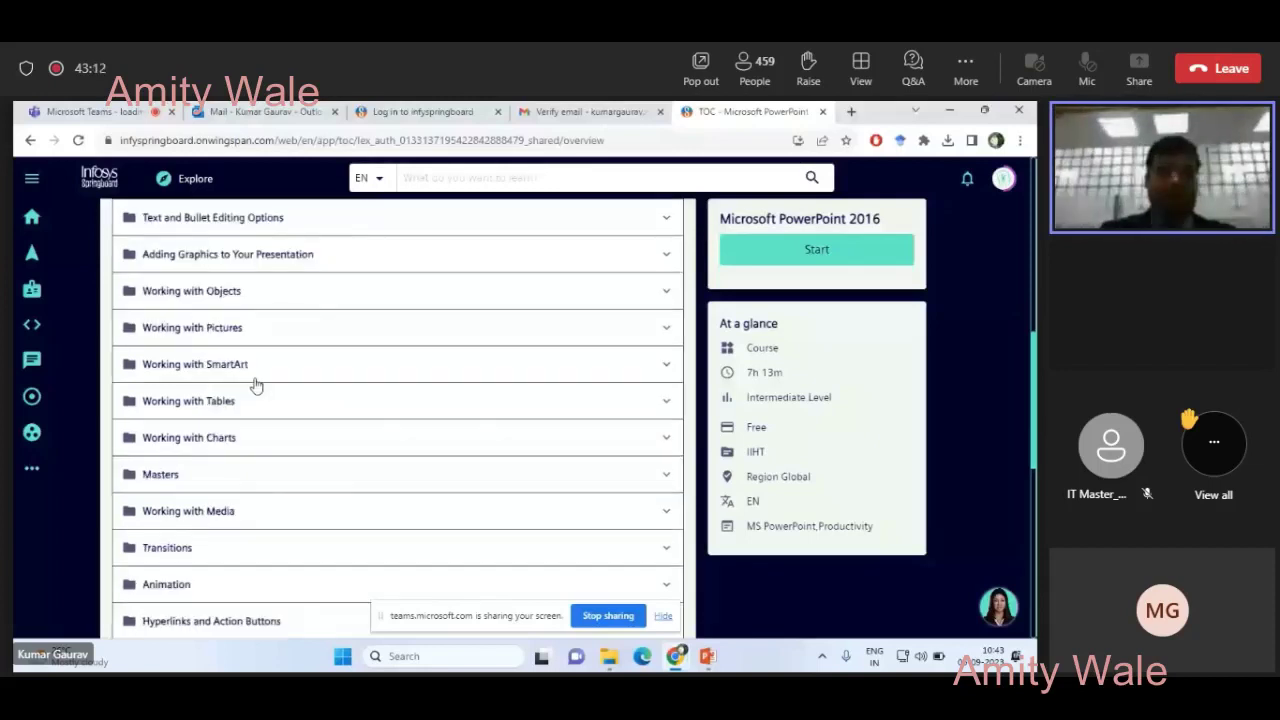
scroll(256, 386, "up", 10)
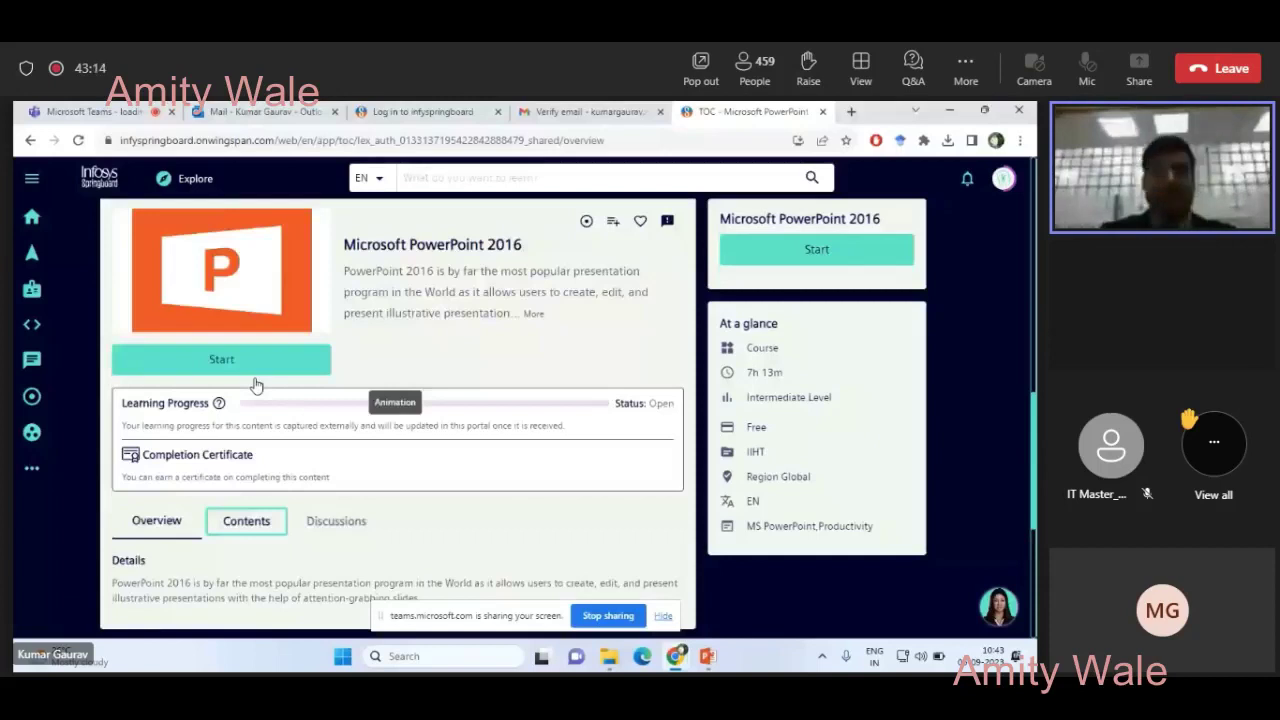
left_click(230, 366)
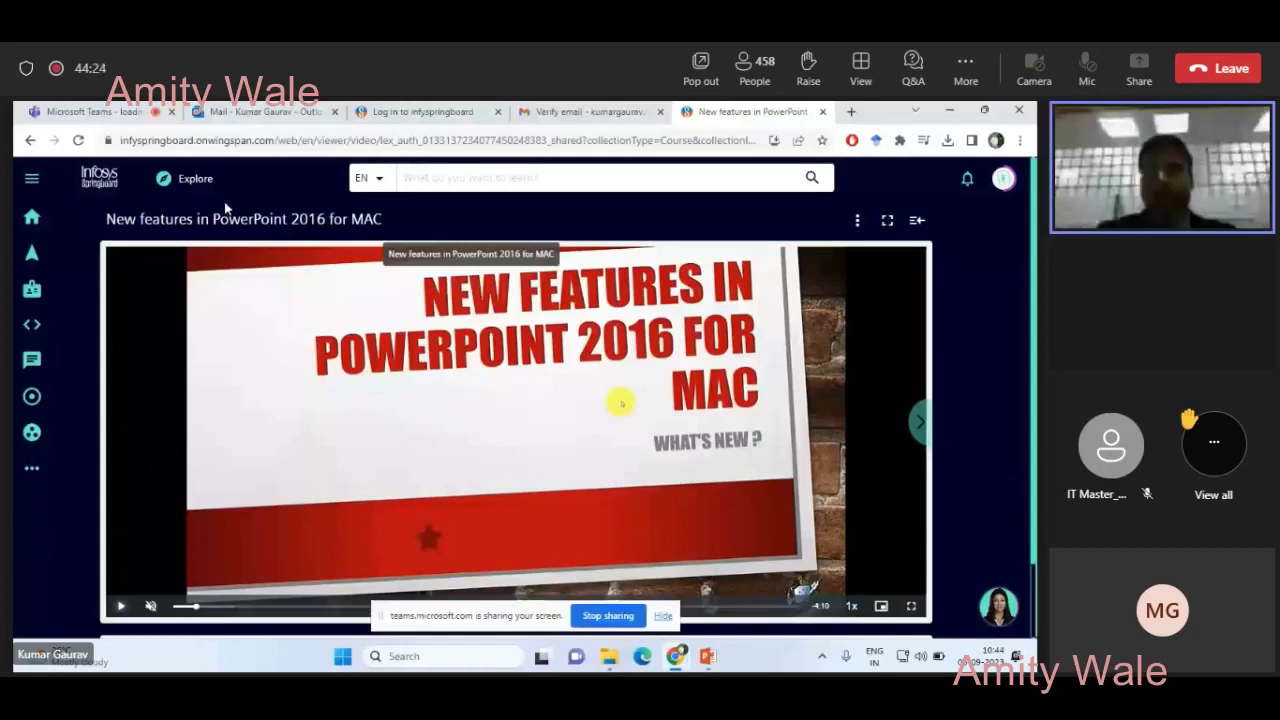
- Switch to the first browser tab, Microsoft Teams, with Ctrl+1
key("ctrl+1")
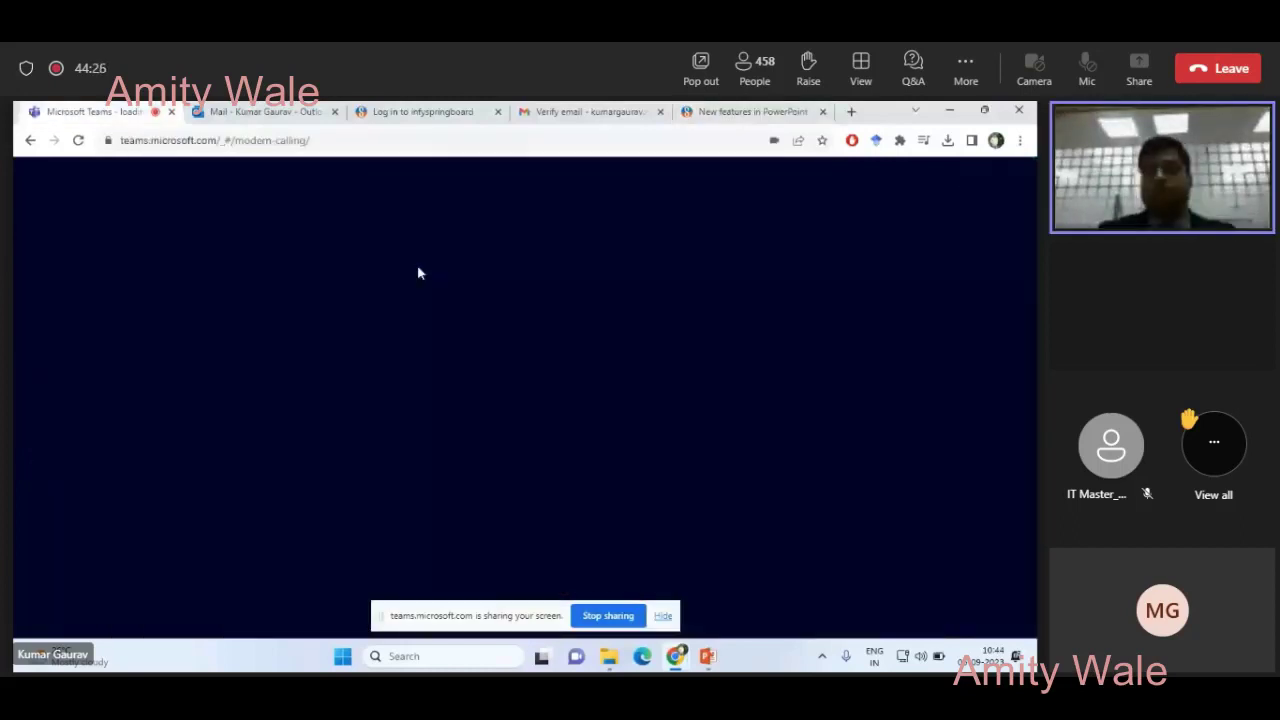